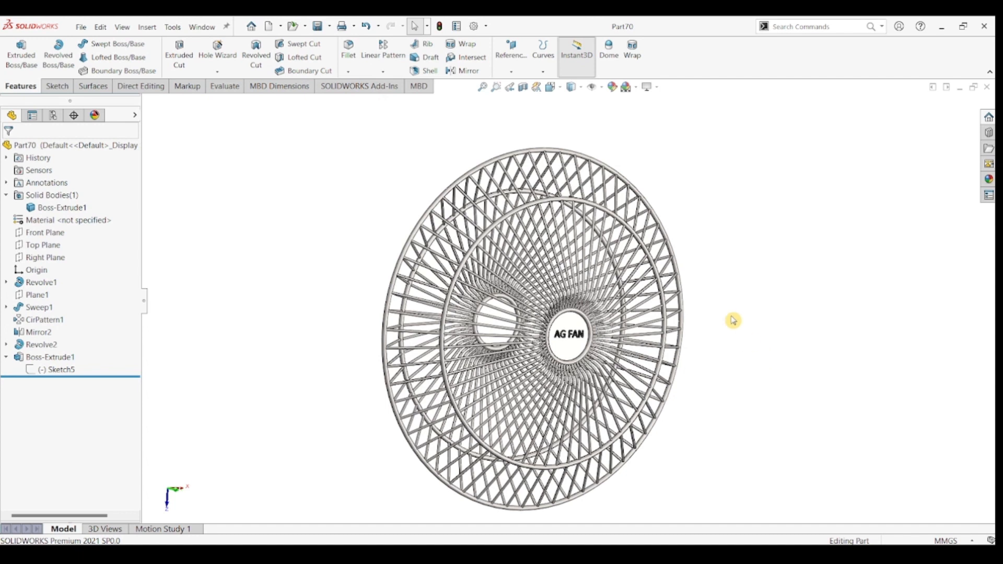
Step: Create a new part document and start a sketch on the Top Plane
left_click(81, 27)
left_click(89, 47)
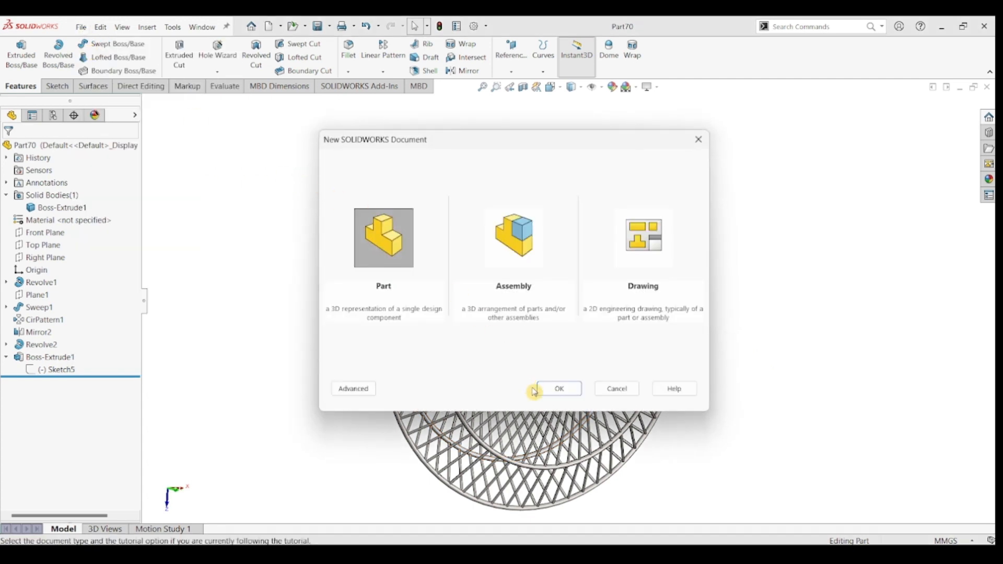
left_click(549, 390)
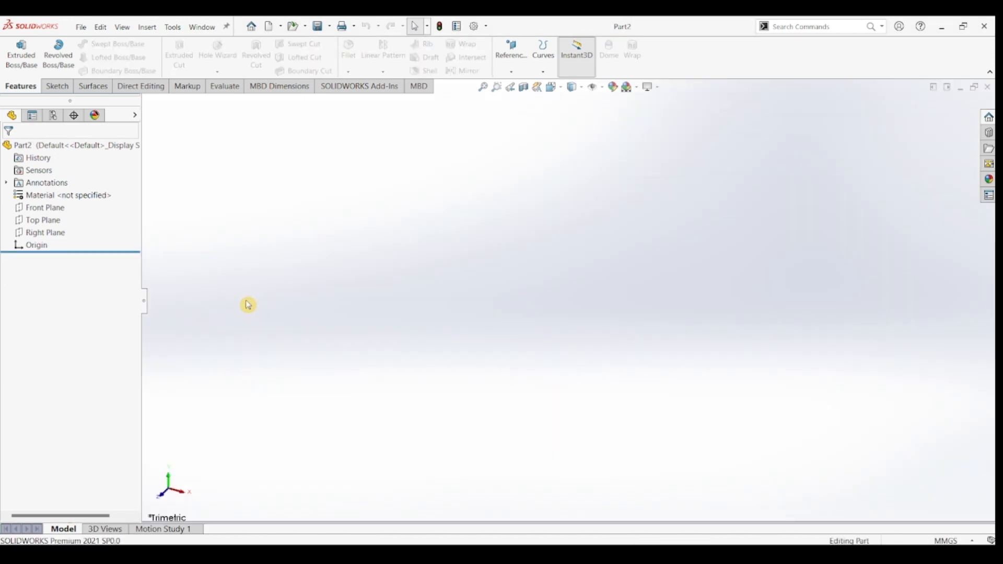
left_click(57, 86)
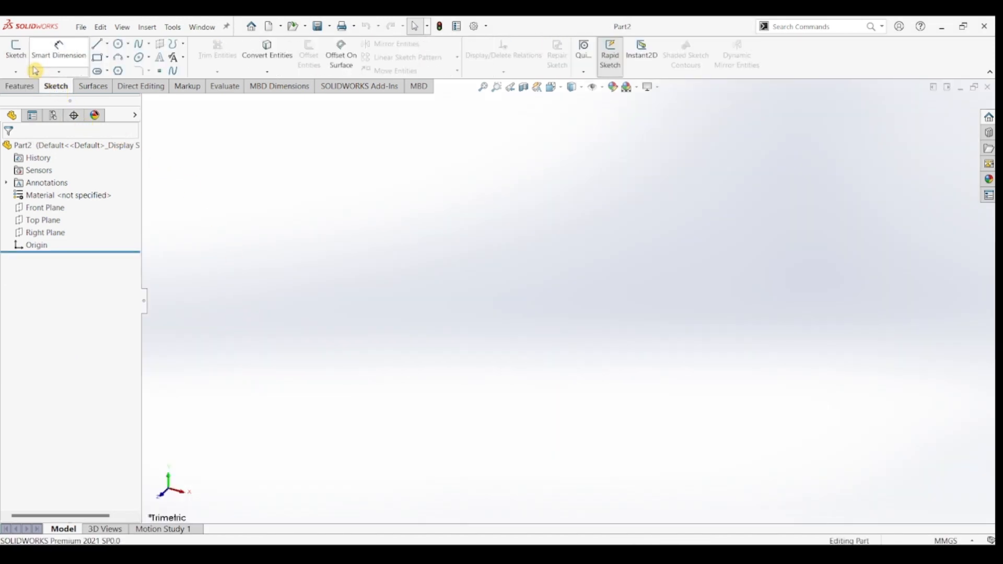
left_click(16, 50)
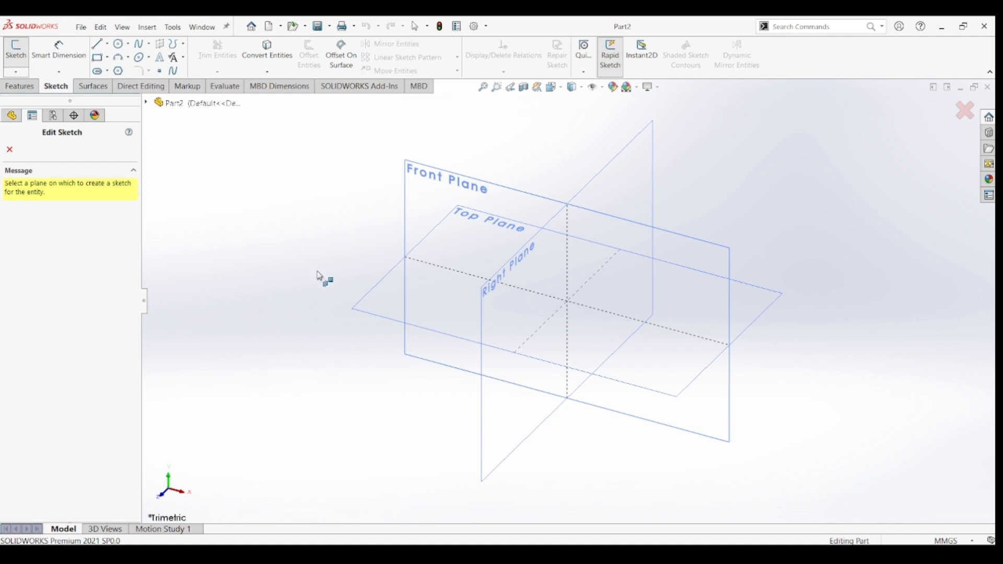
left_click(376, 298)
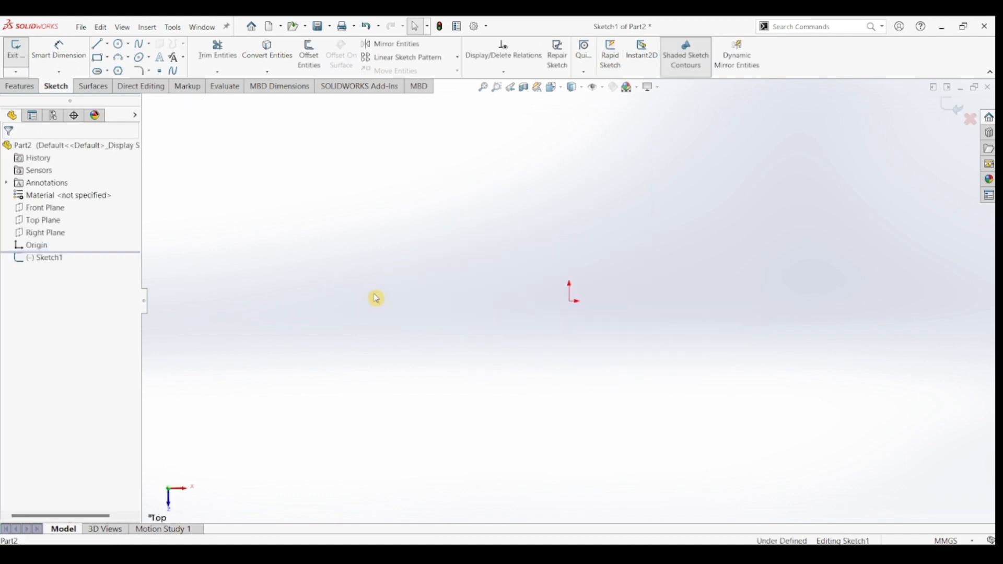
Step: Sketch a vertical centerline about 69 mm long running upward from the origin
left_click(107, 44)
mouse_move(114, 47)
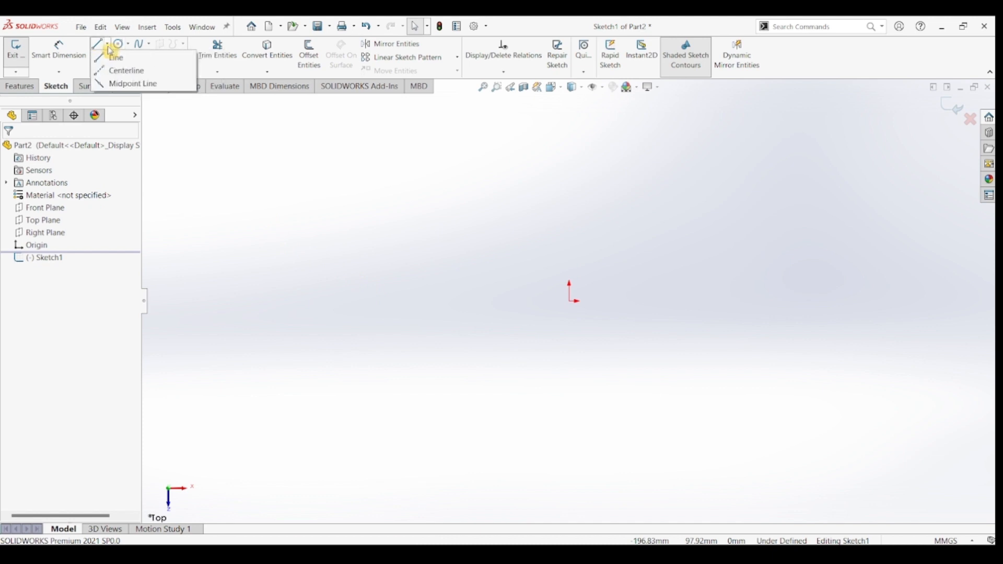
left_click(125, 69)
left_click(570, 308)
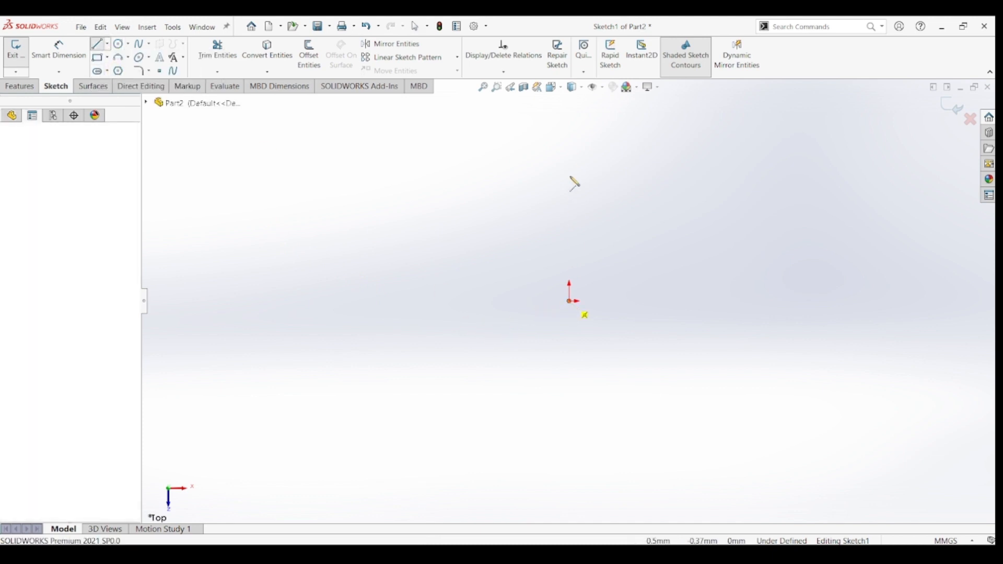
left_click(570, 159)
key("Escape")
key("Escape")
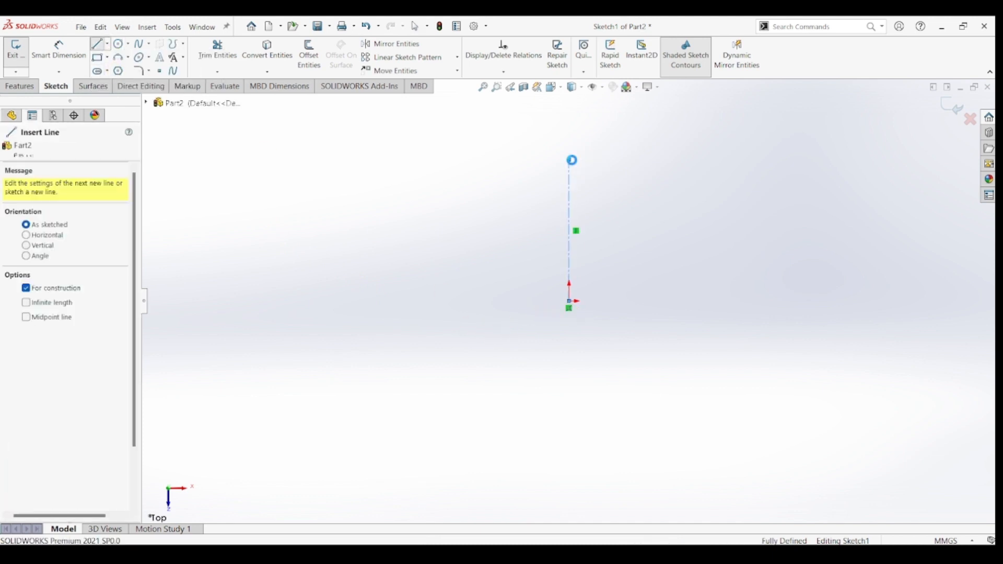
Step: Sketch three small separate circles descending to the right of the centerline, with the outermost circle's centre level with the origin
left_click(119, 45)
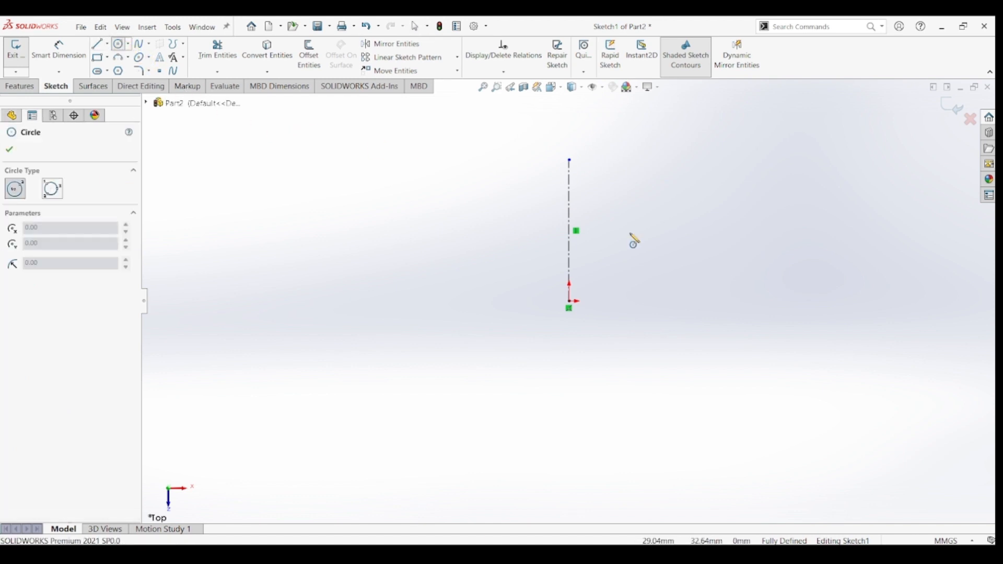
left_click(612, 212)
left_click(617, 215)
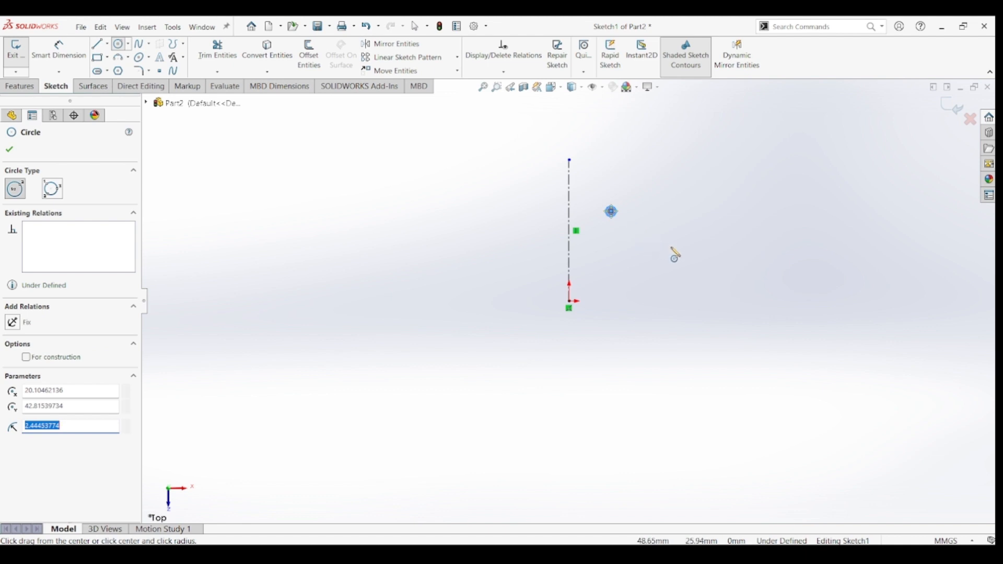
left_click(731, 259)
left_click(740, 266)
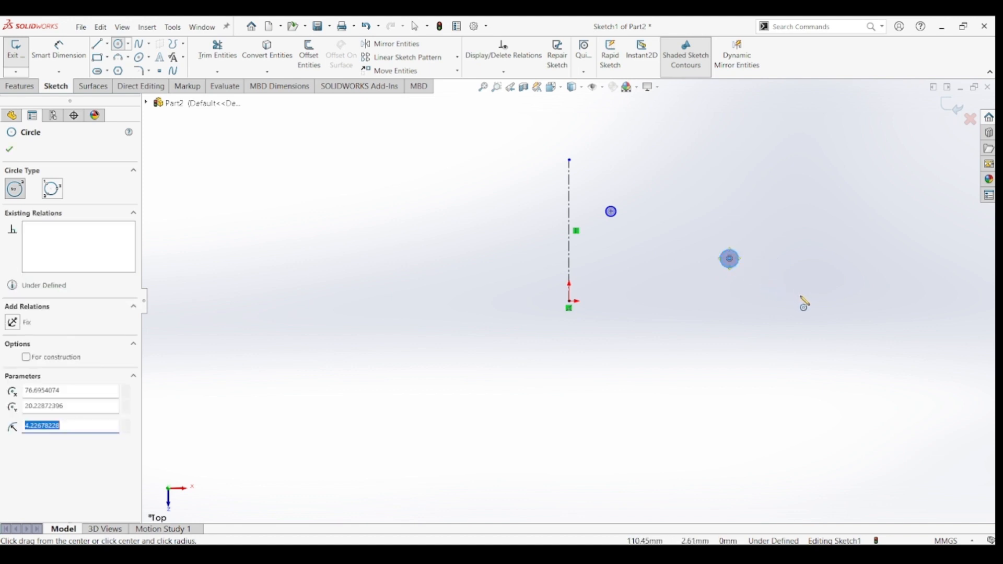
left_click(807, 301)
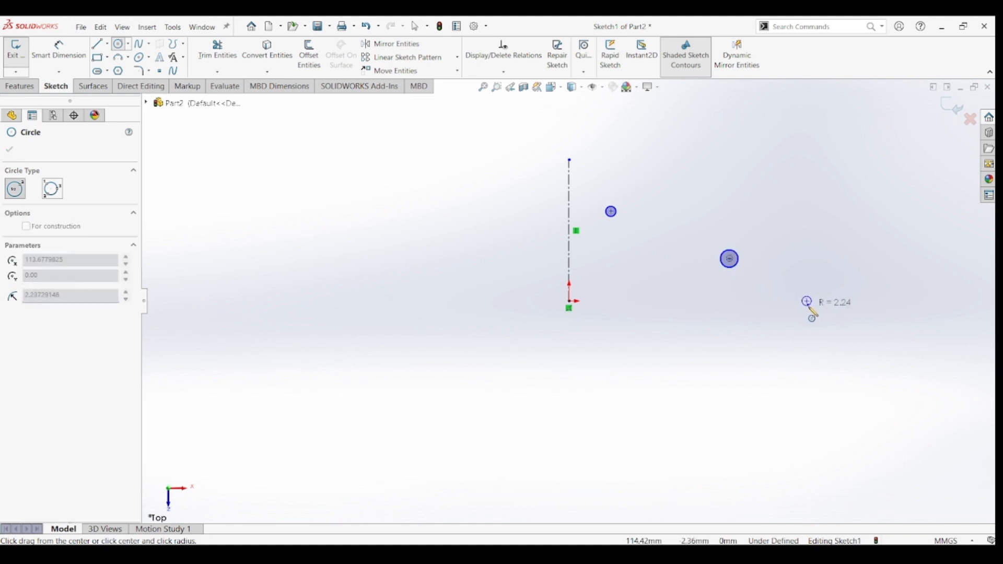
left_click(814, 306)
Step: Dimension the circle nearest the centerline with a diameter of 5 mm
left_click(77, 48)
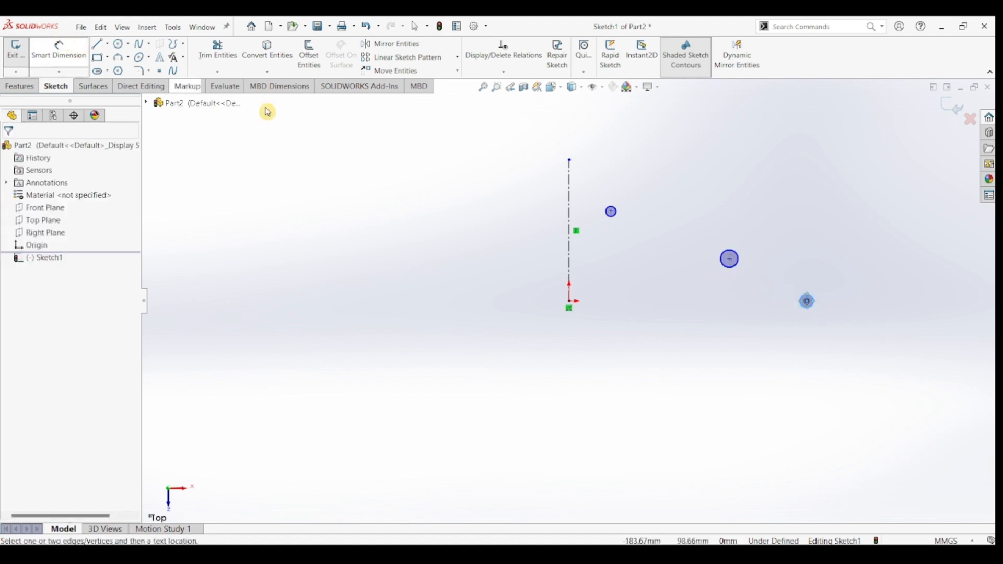
left_click(619, 215)
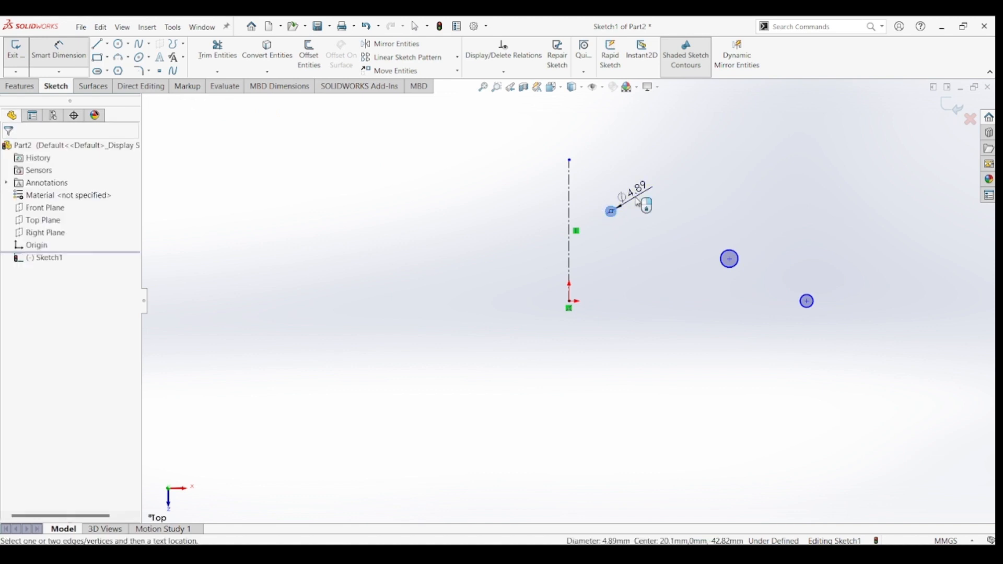
left_click(648, 202)
type("5")
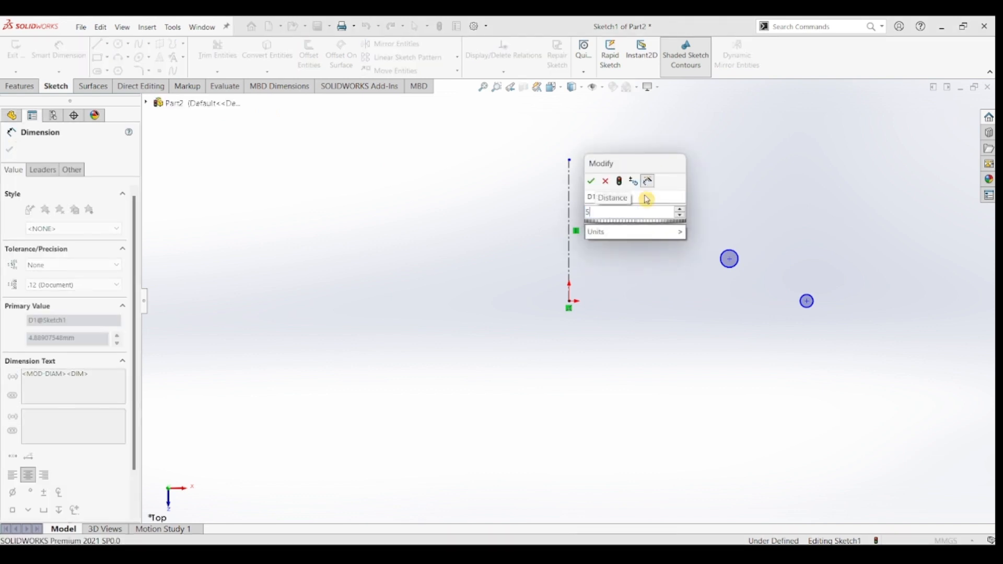
key("Return")
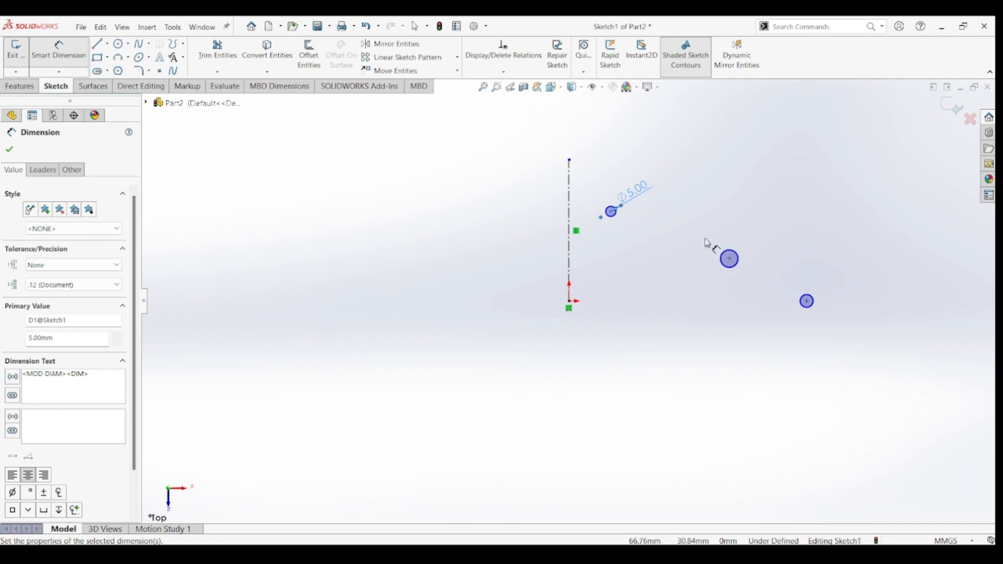
key("Escape")
Step: Apply an Equal relation to all three circles
left_click(626, 238)
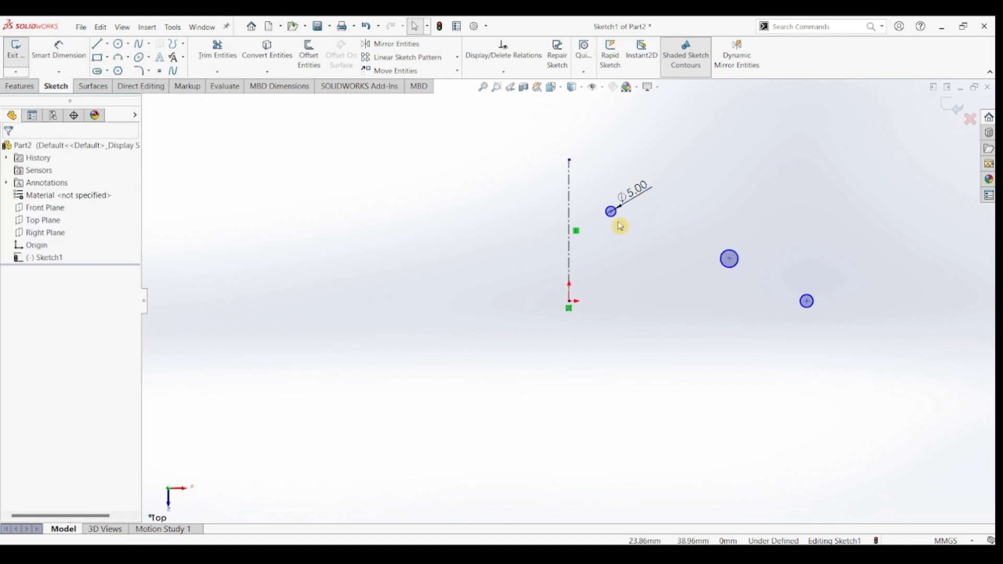
scroll(621, 226, "down", 4)
left_click(600, 231)
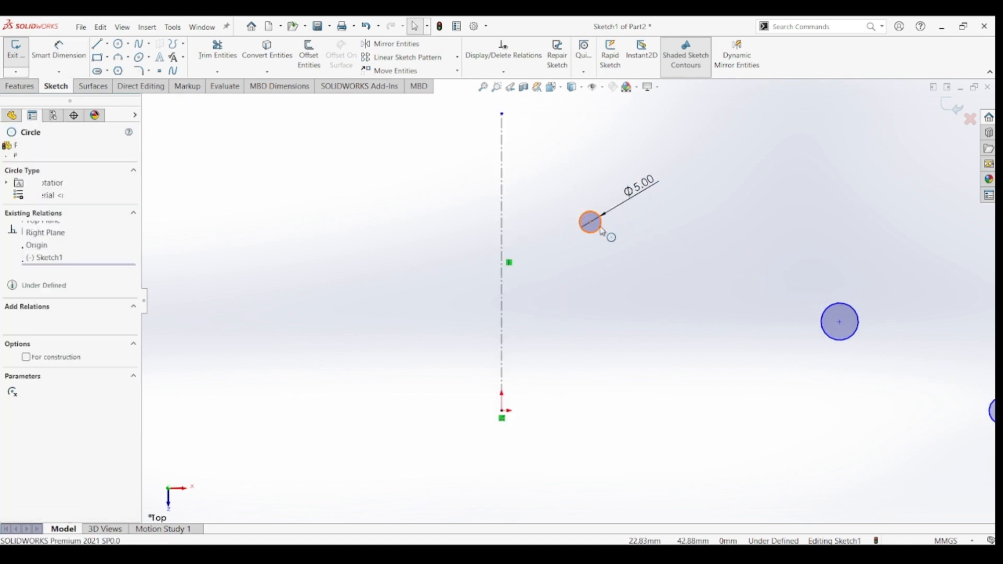
scroll(771, 278, "up", 2)
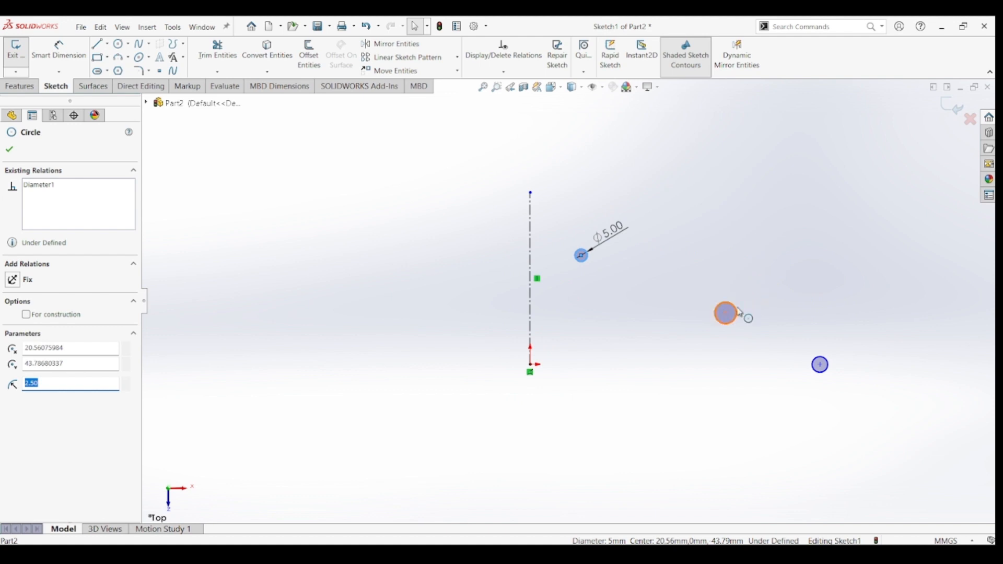
left_click(814, 357, "ctrl")
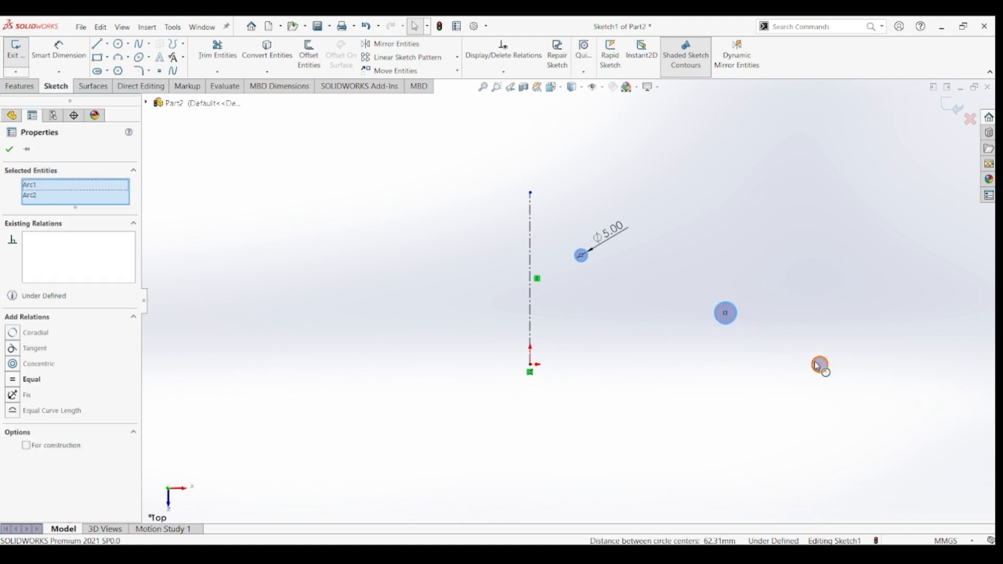
left_click(819, 366, "ctrl")
left_click(877, 317)
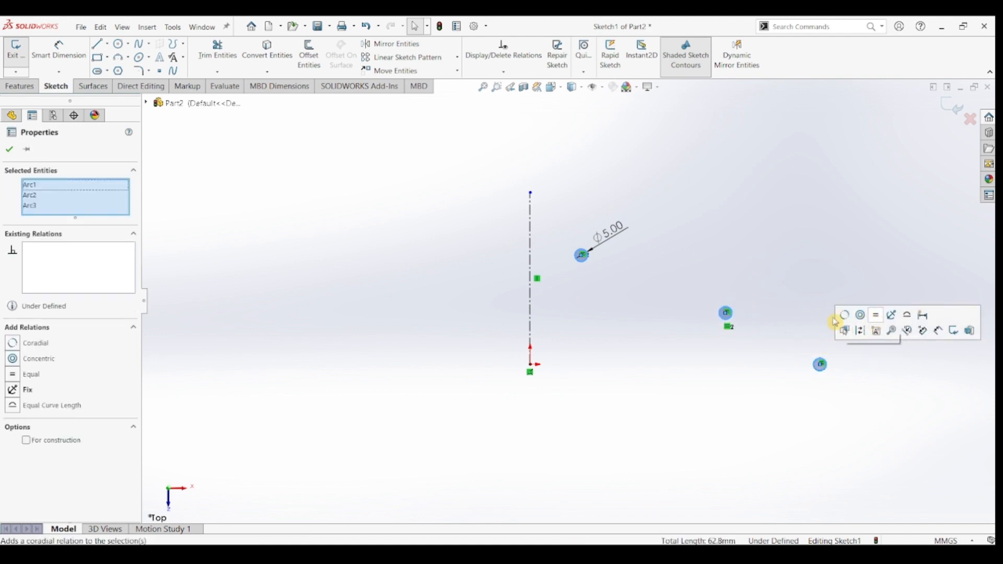
left_click(669, 270)
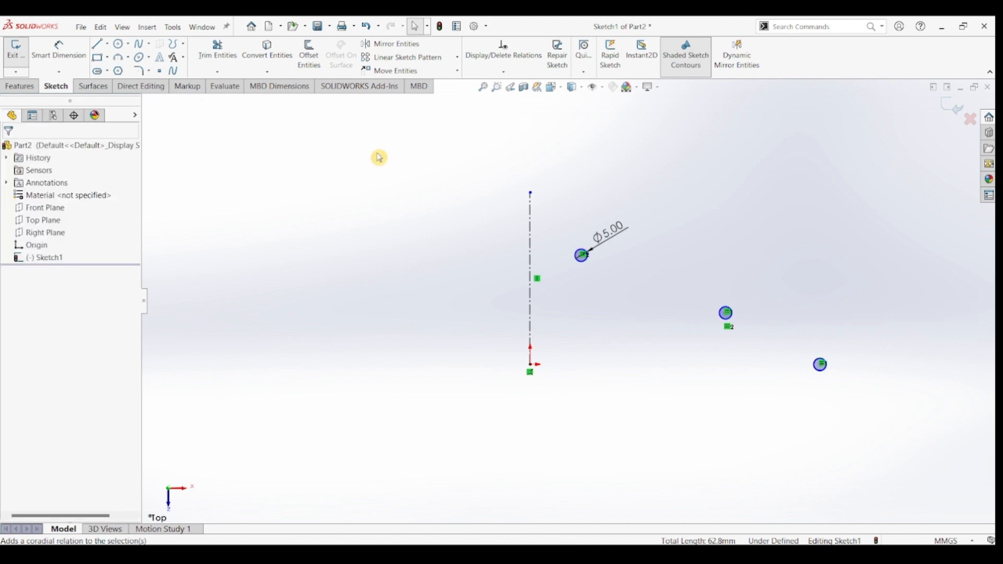
Step: Dimension the horizontal distance from the centerline to the innermost circle's centre as 30 mm
left_click(68, 50)
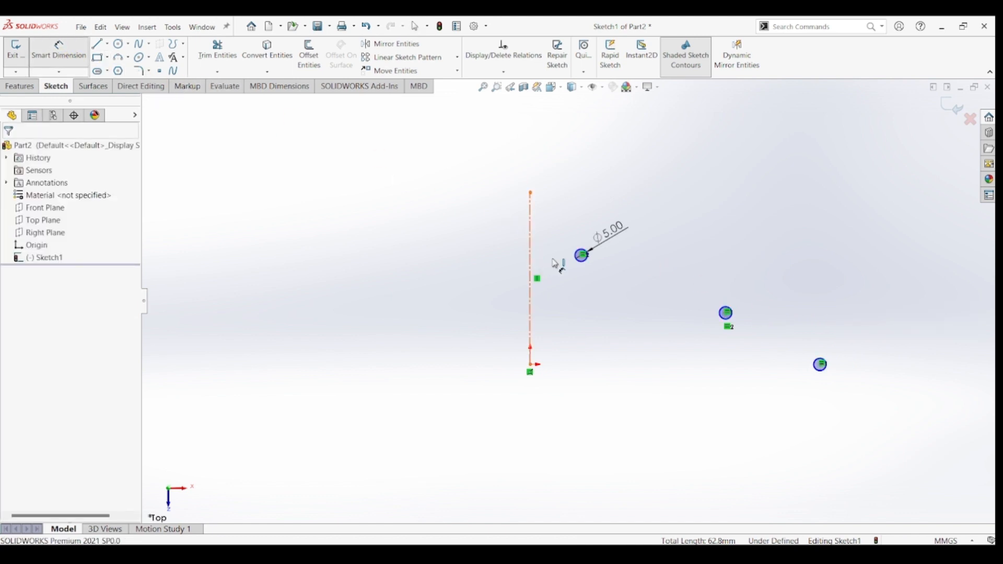
left_click(530, 264)
scroll(580, 261, "down", 4)
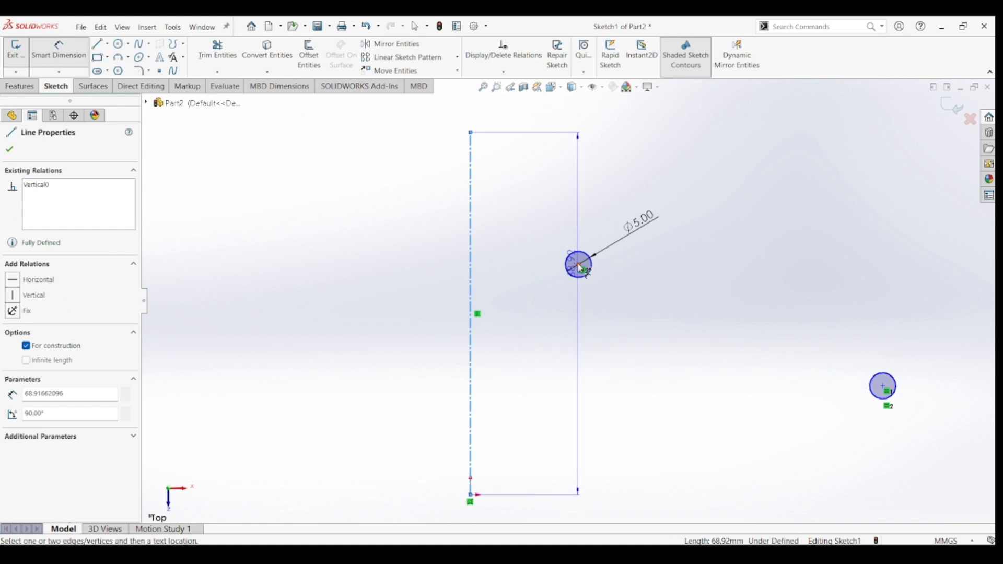
left_click(580, 267)
left_click(547, 308)
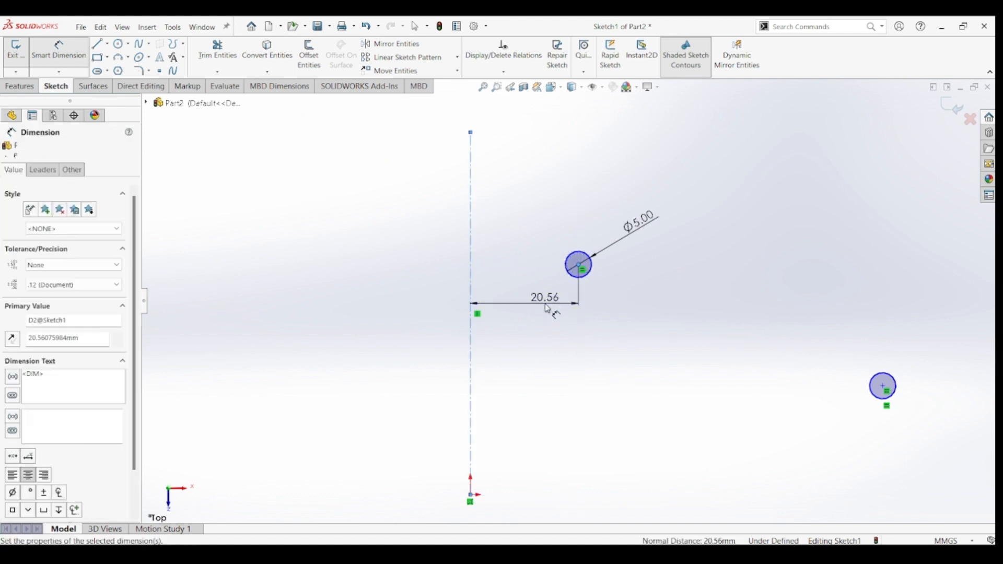
type("30")
key("Return")
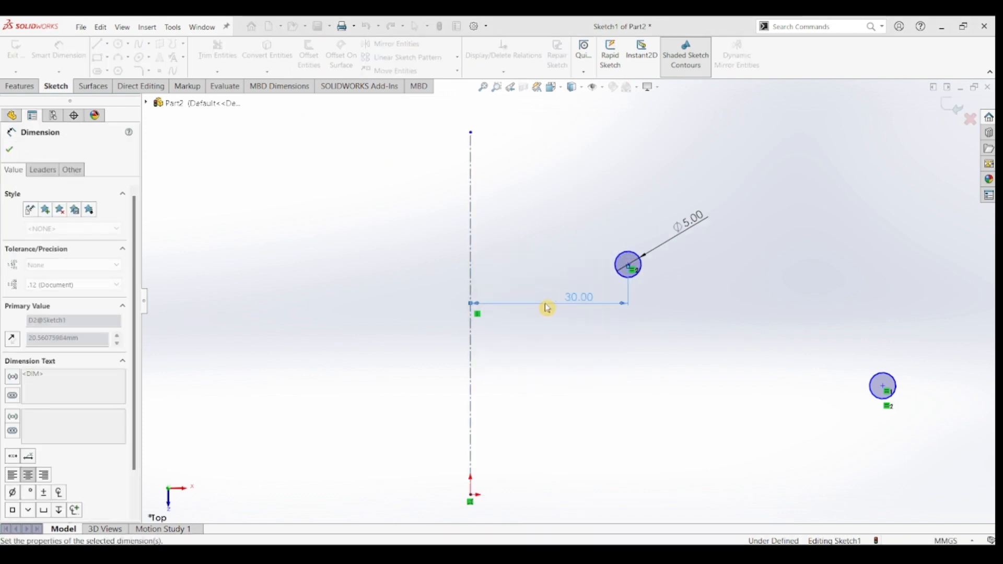
Step: Set the horizontal distance from the centerline to the middle circle's centre to 150 mm
left_click(471, 353)
left_click(887, 391)
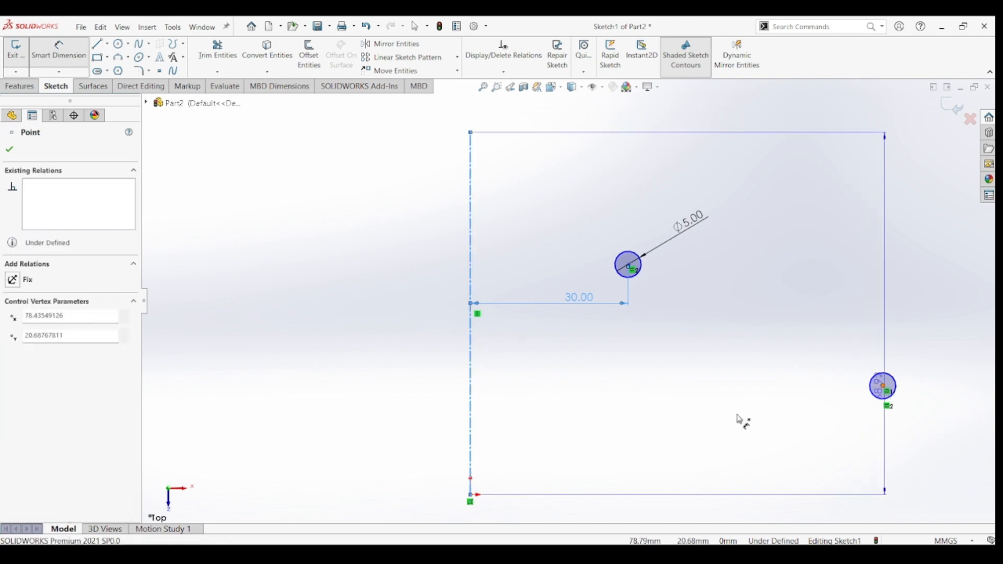
left_click(701, 412)
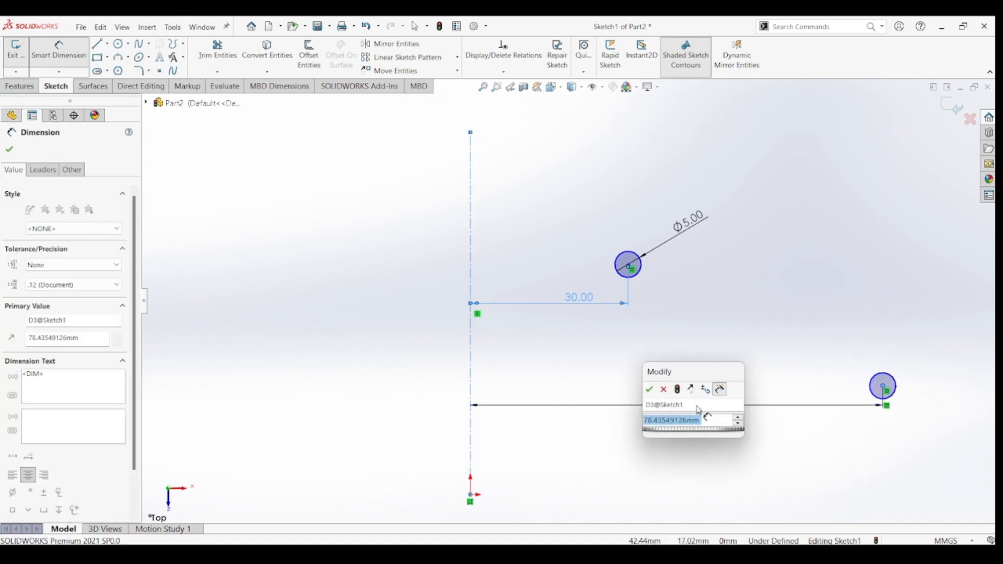
type("45")
key("Return")
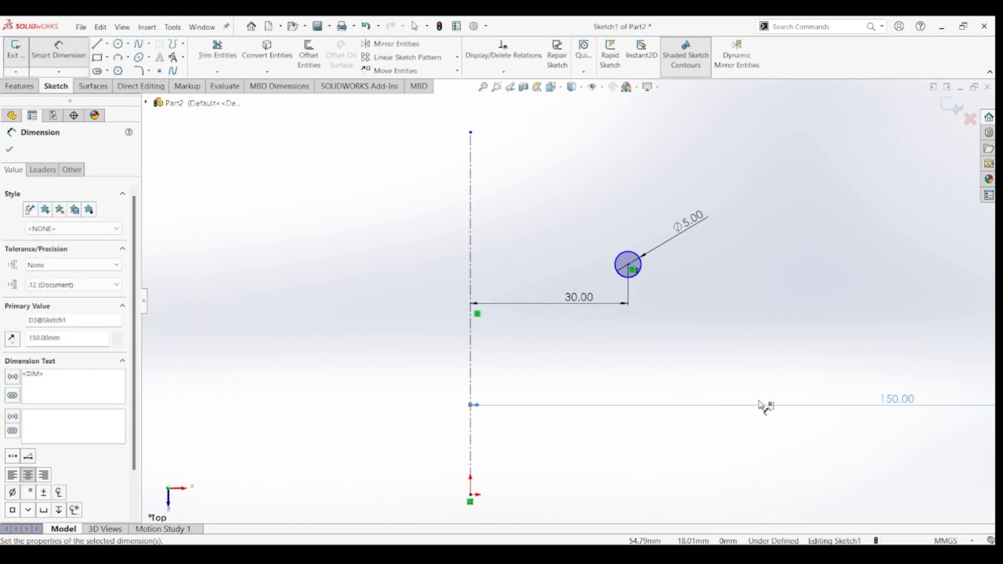
Step: Dimension the distance from the origin to the outermost circle's centre as 200 mm
scroll(742, 397, "up", 7)
scroll(584, 370, "down", 5)
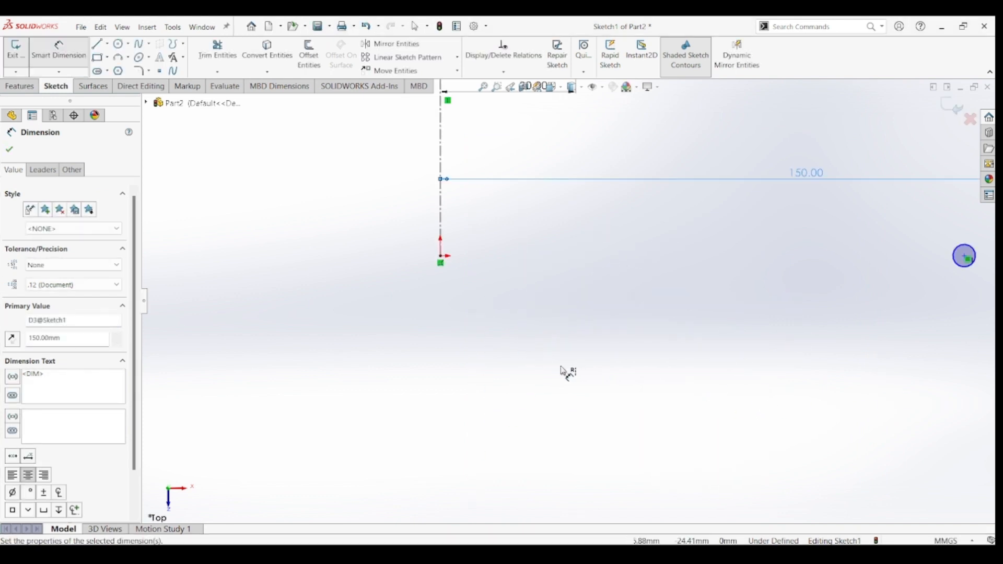
left_click(441, 260)
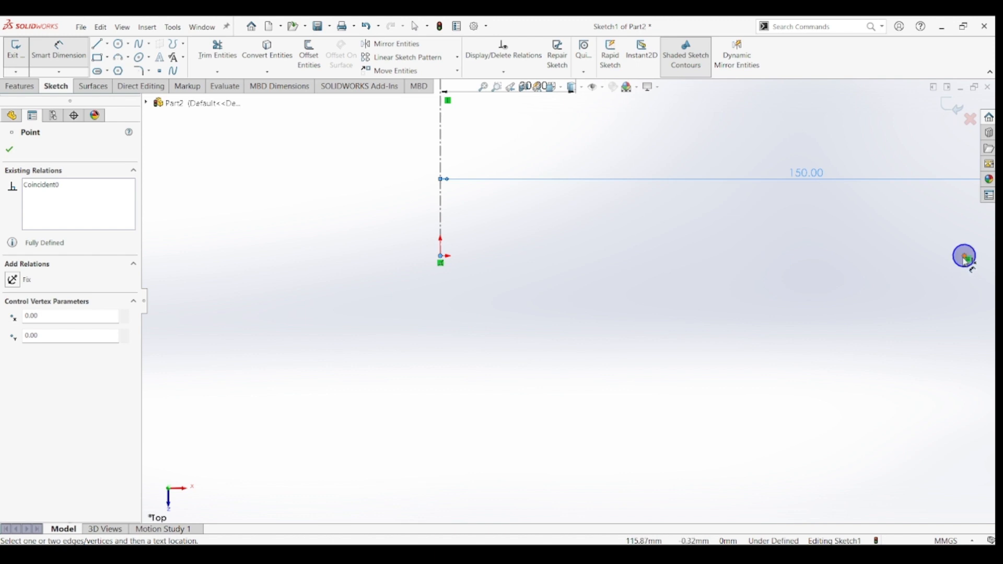
left_click(966, 260)
left_click(684, 290)
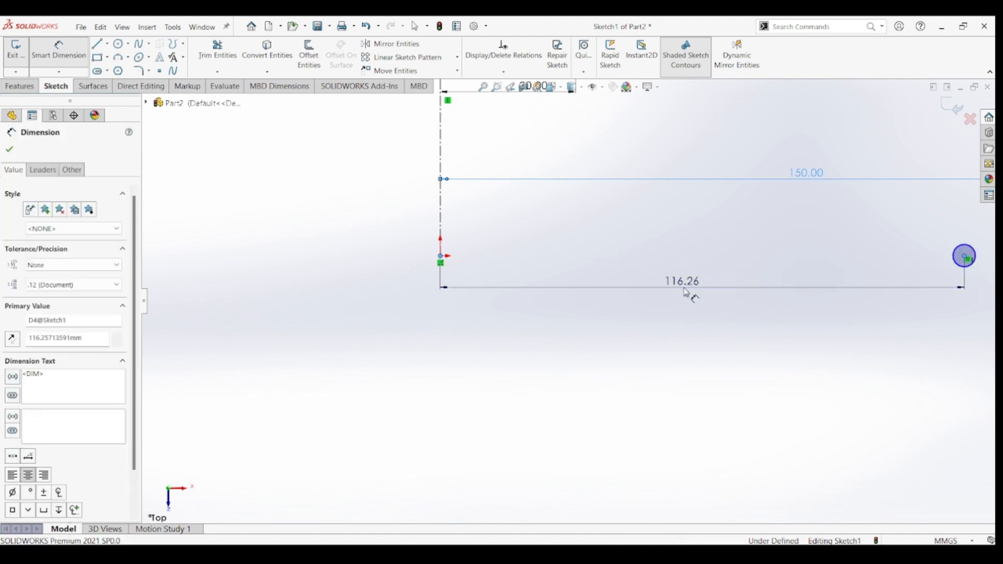
type("200")
key("Return")
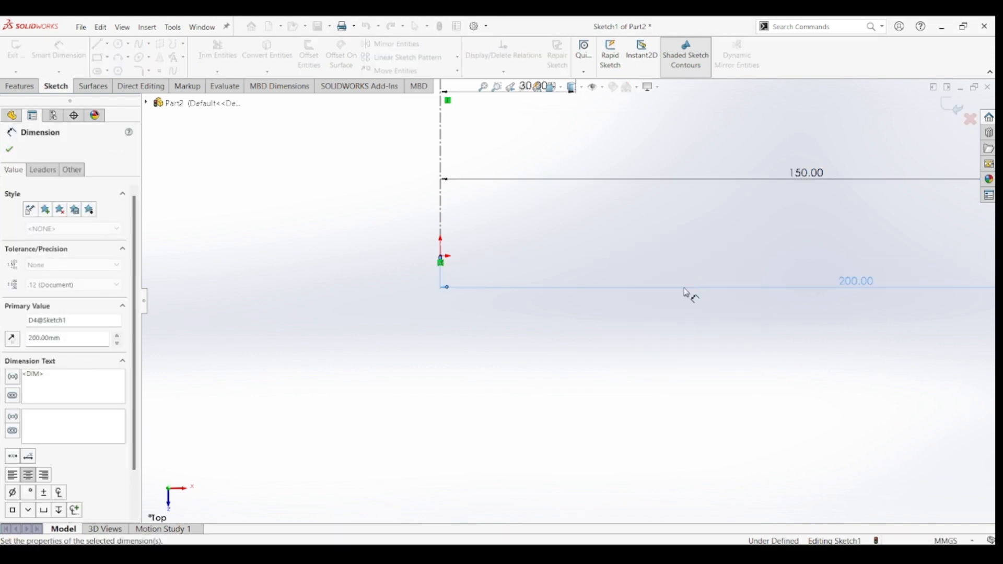
scroll(695, 290, "up", 5)
scroll(662, 295, "down", 4)
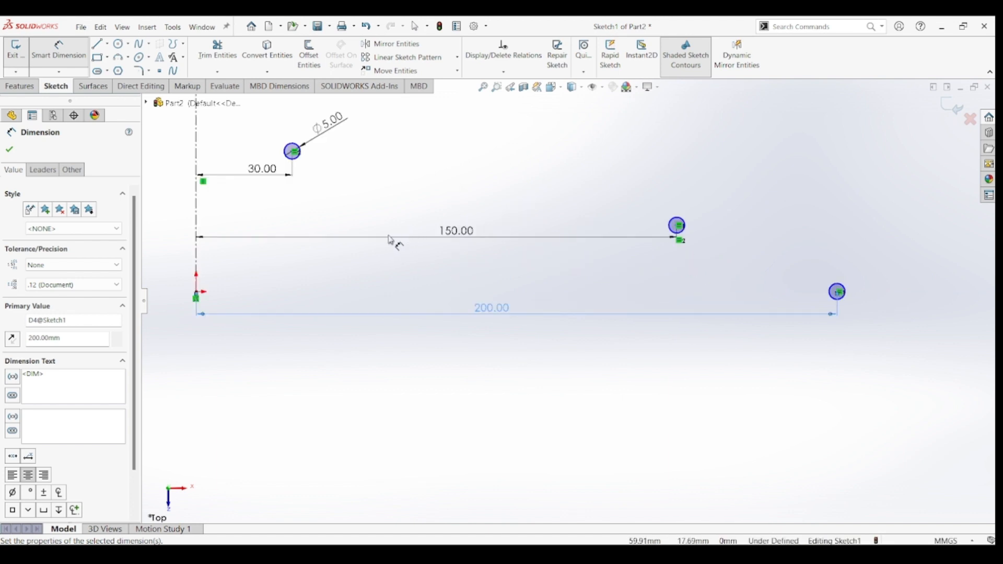
scroll(293, 152, "down", 3)
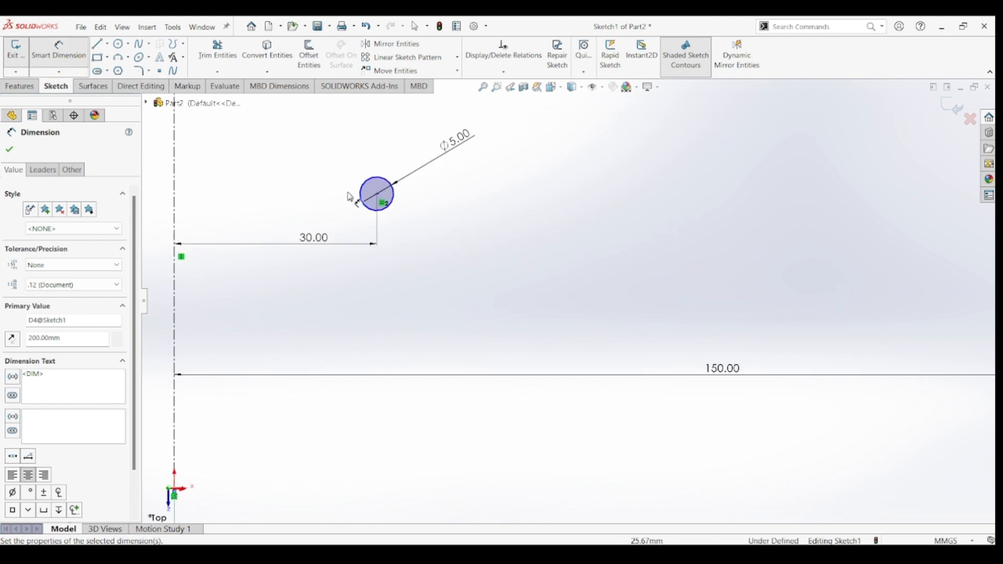
Step: Dimension the vertical distance from the origin to the innermost circle's centre as 70 mm
left_click(377, 194)
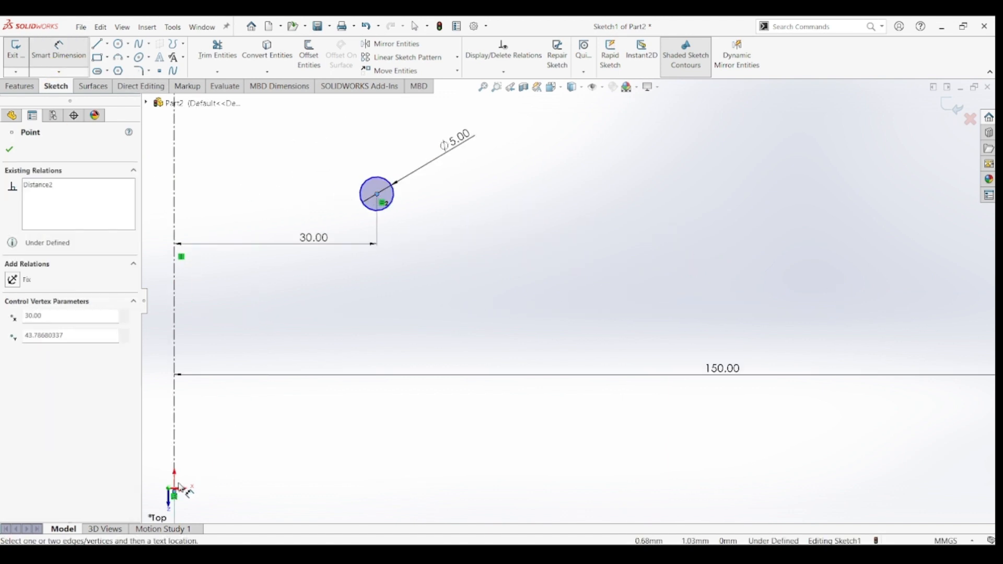
scroll(175, 493, "up", 3)
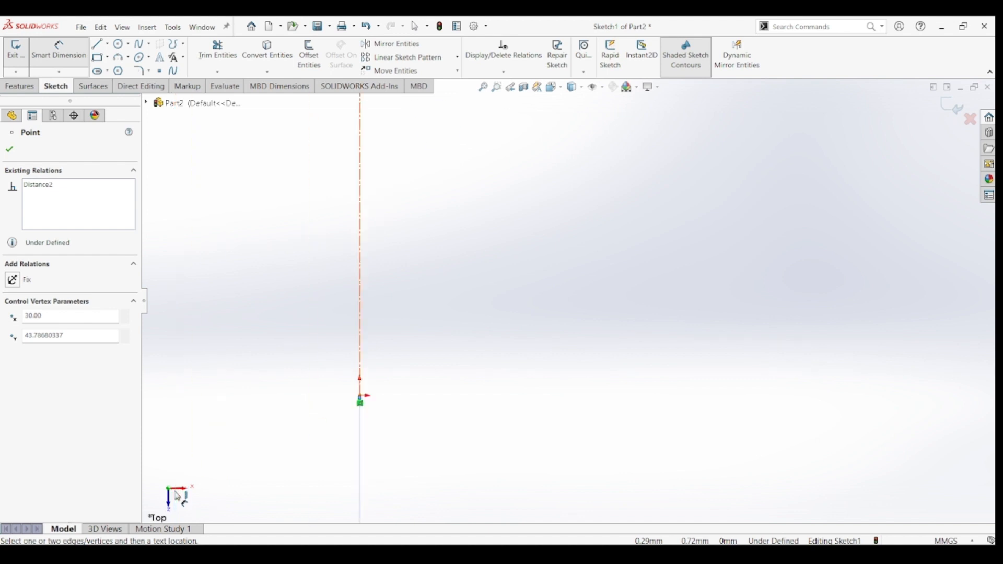
left_click(362, 401)
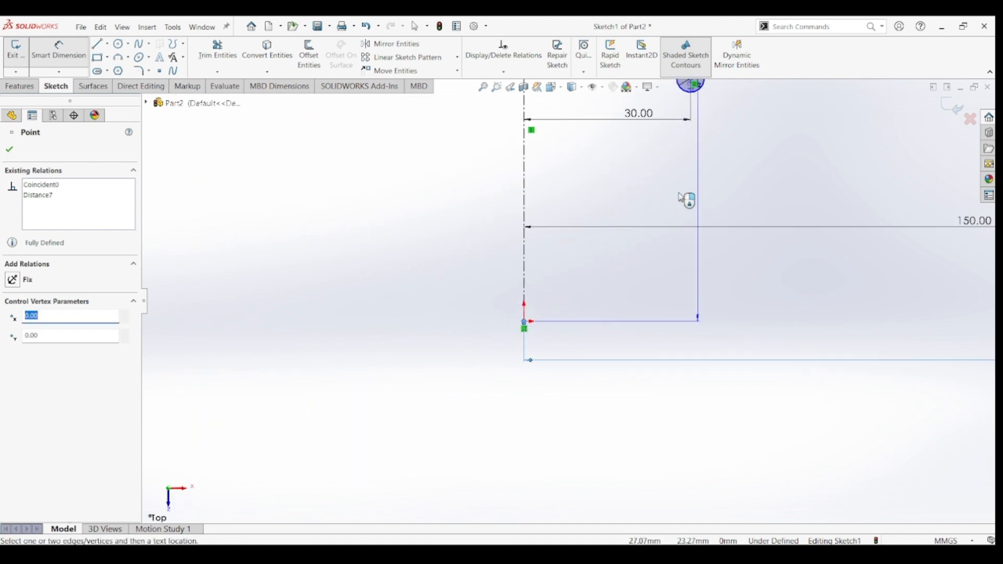
left_click(731, 182)
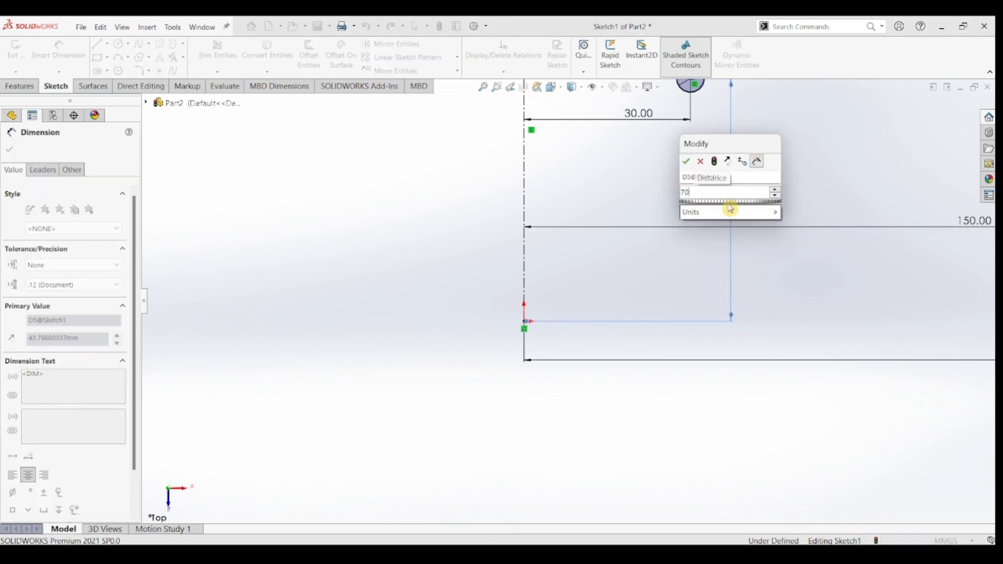
key("Return")
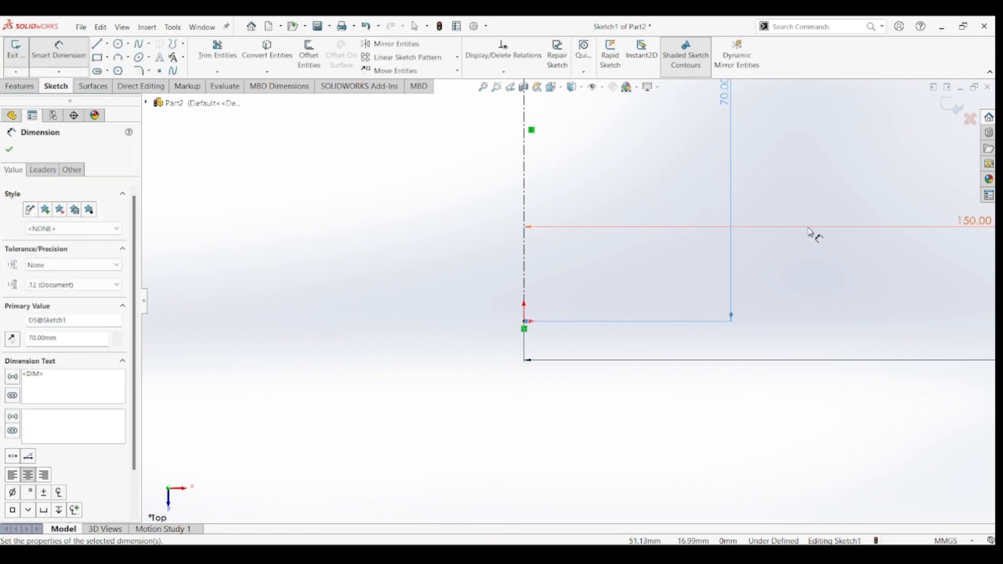
Step: Dimension the vertical distance from the origin to the middle circle's centre as 40 mm
scroll(896, 291, "up", 3)
scroll(852, 279, "down", 6)
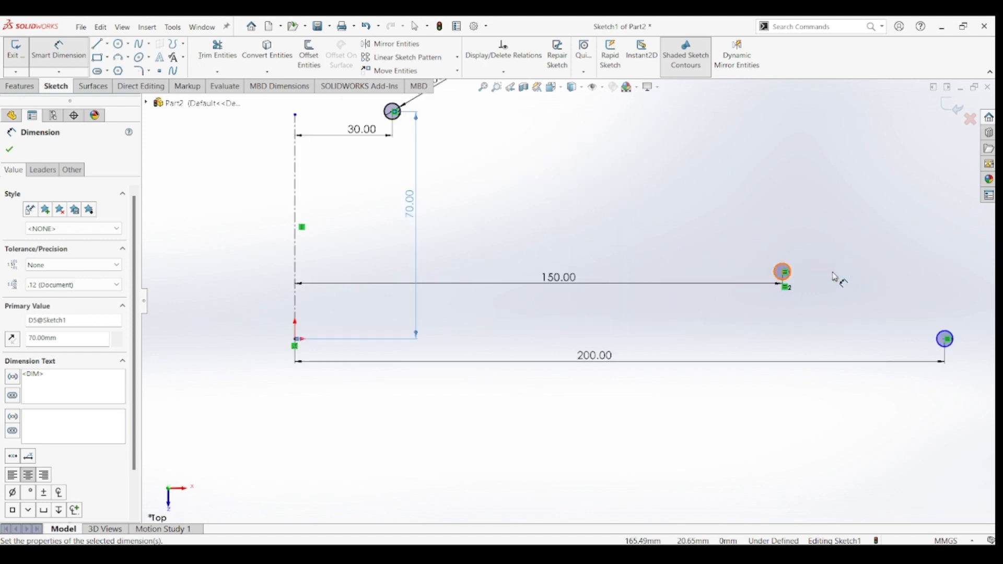
left_click(700, 283)
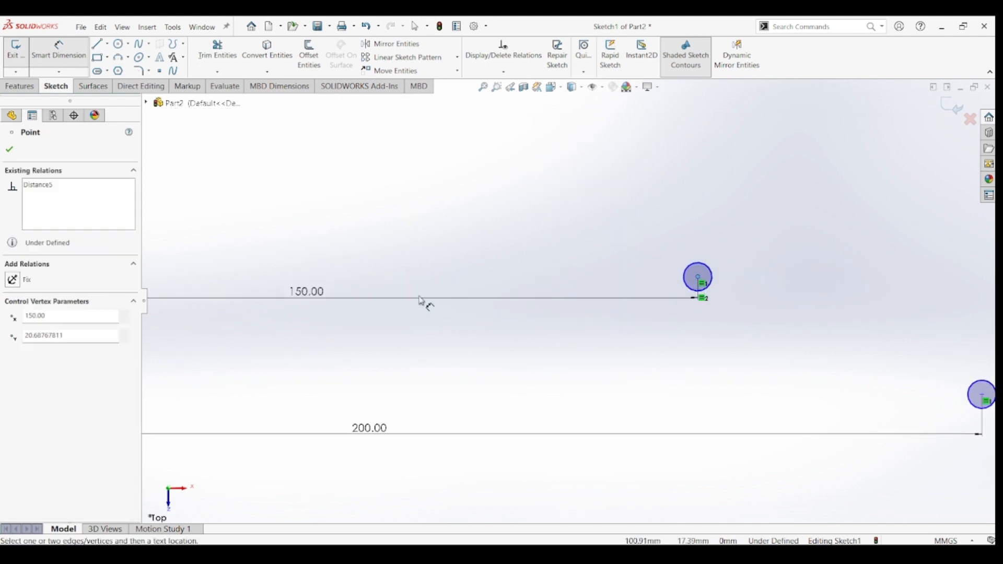
scroll(424, 302, "up", 3)
left_click(283, 340)
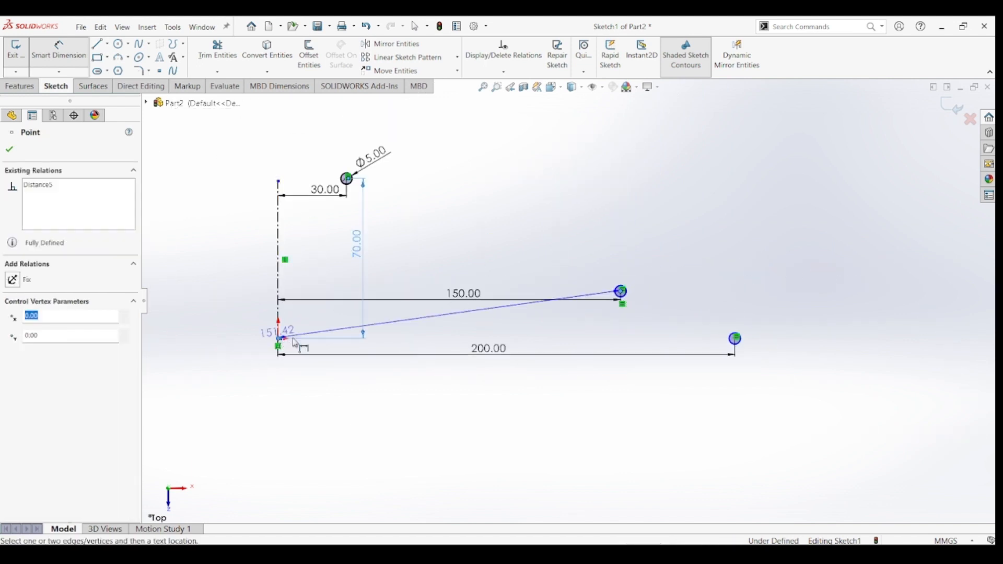
left_click(654, 333)
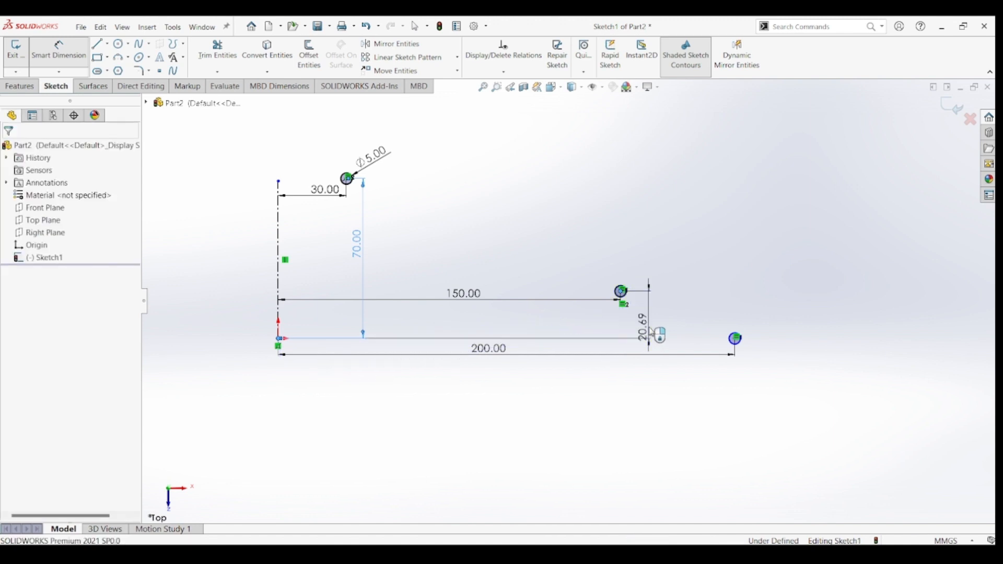
type("40")
key("Return")
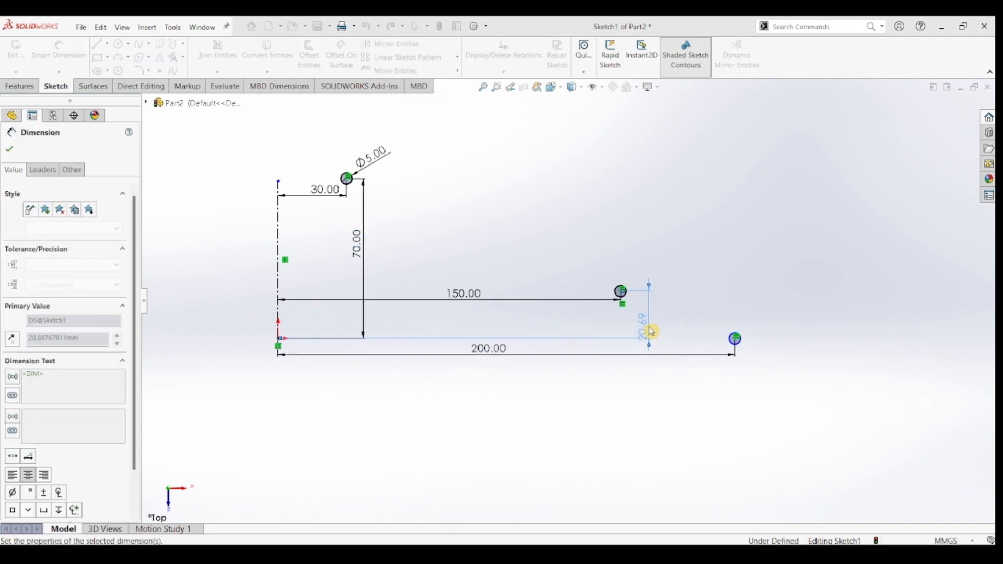
key("Escape")
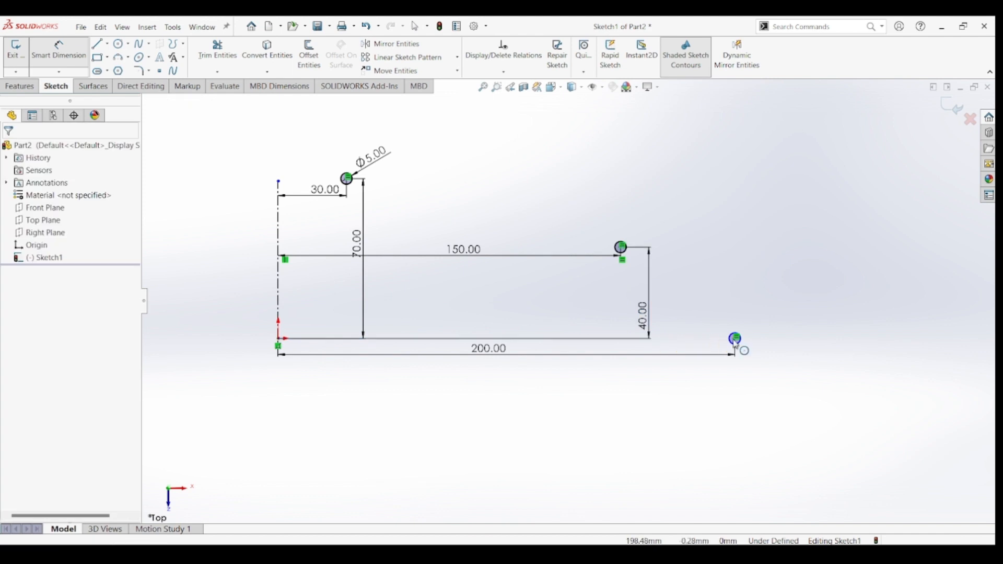
Step: Apply a Horizontal relation between the outermost circle's centre and the origin
scroll(739, 345, "down", 5)
left_click(691, 332)
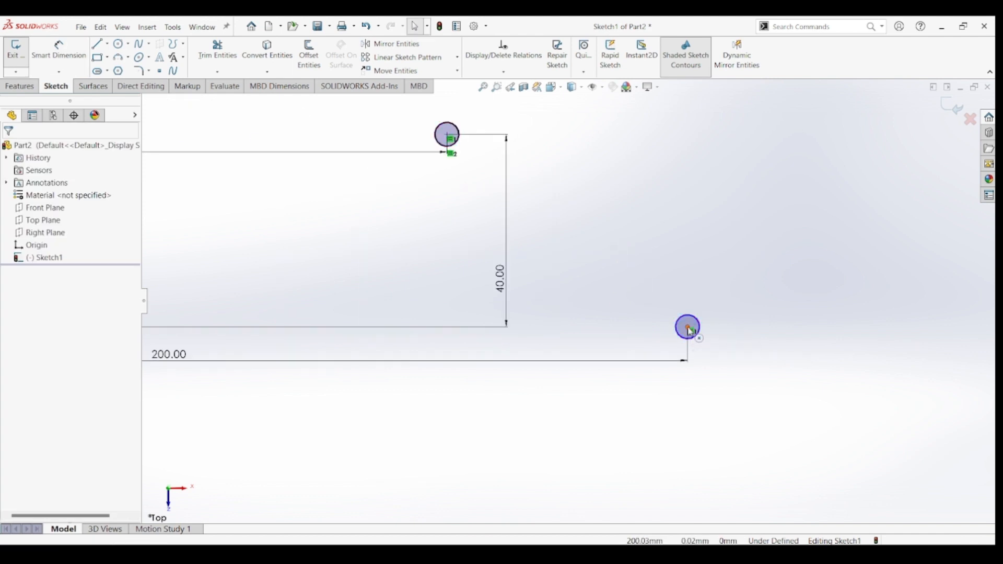
scroll(365, 334, "up", 5)
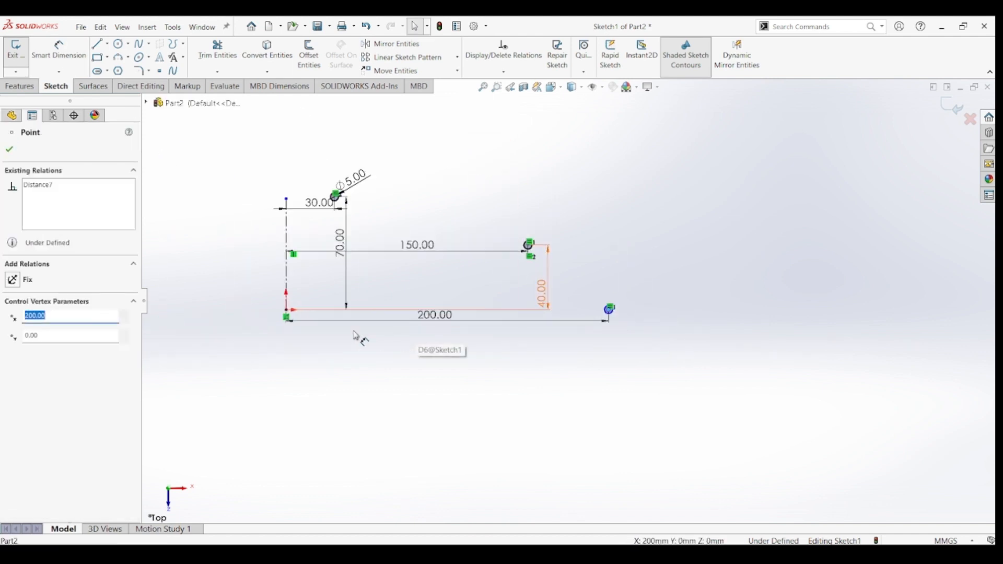
left_click(287, 314, "ctrl")
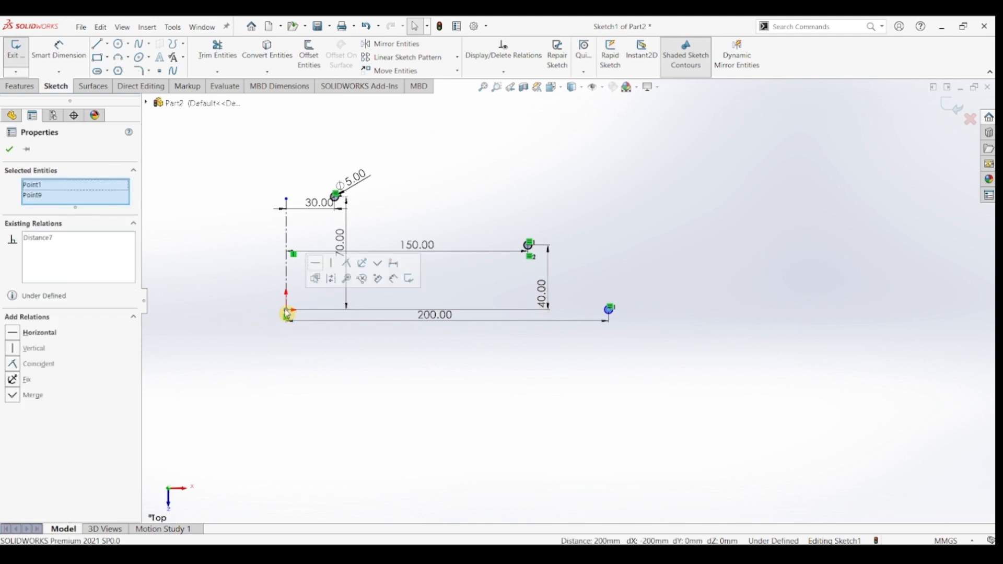
left_click(315, 264)
left_click(505, 369)
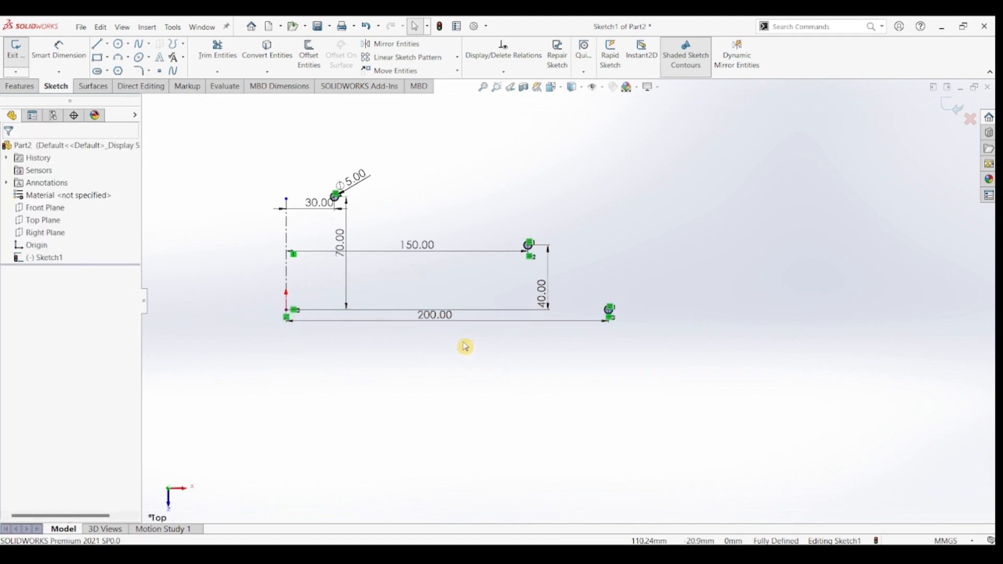
Step: Revolve the three circles 360 degrees around the centerline to form three solid rings
scroll(457, 341, "up", 1)
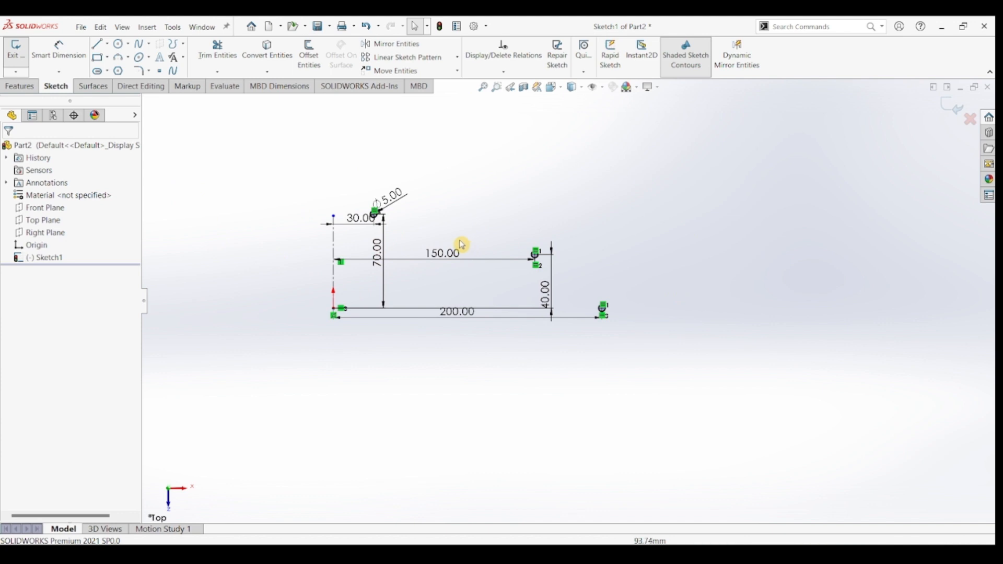
left_click(19, 86)
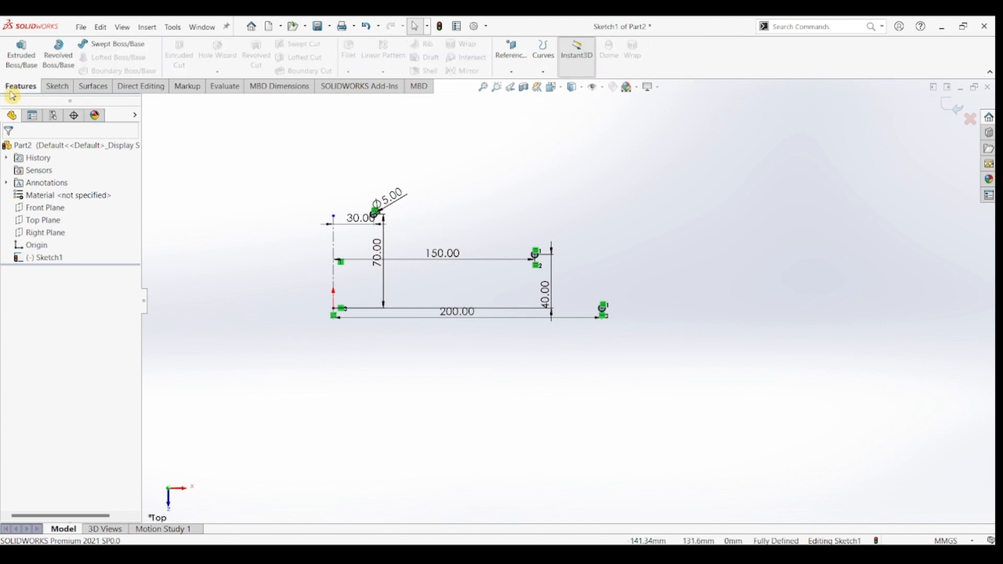
left_click(58, 55)
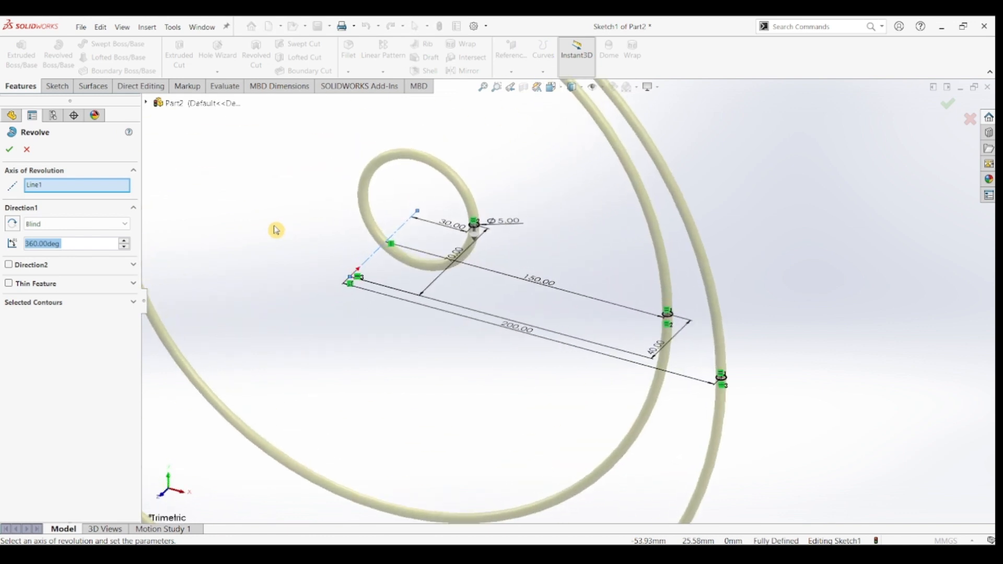
scroll(244, 253, "up", 4)
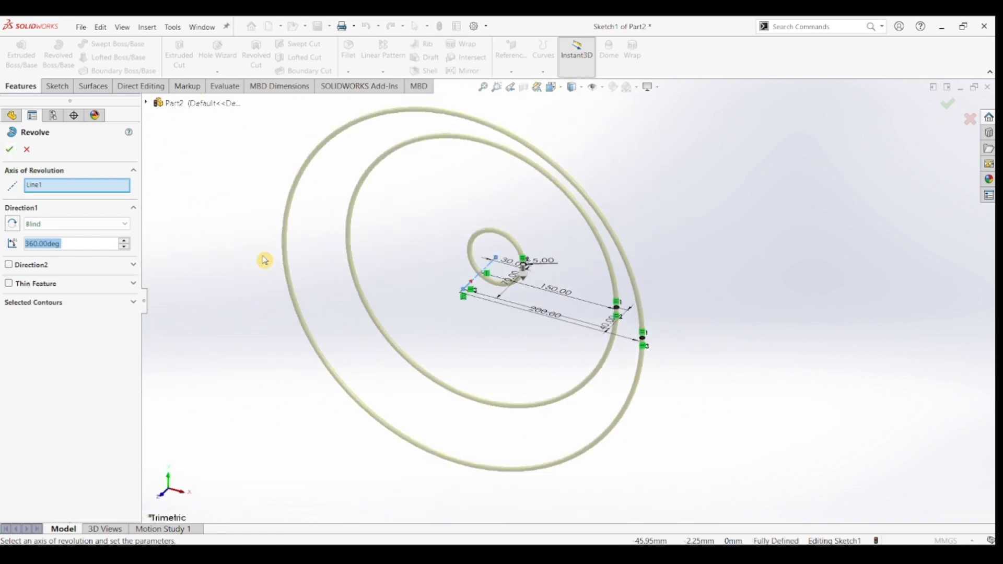
left_click(9, 150)
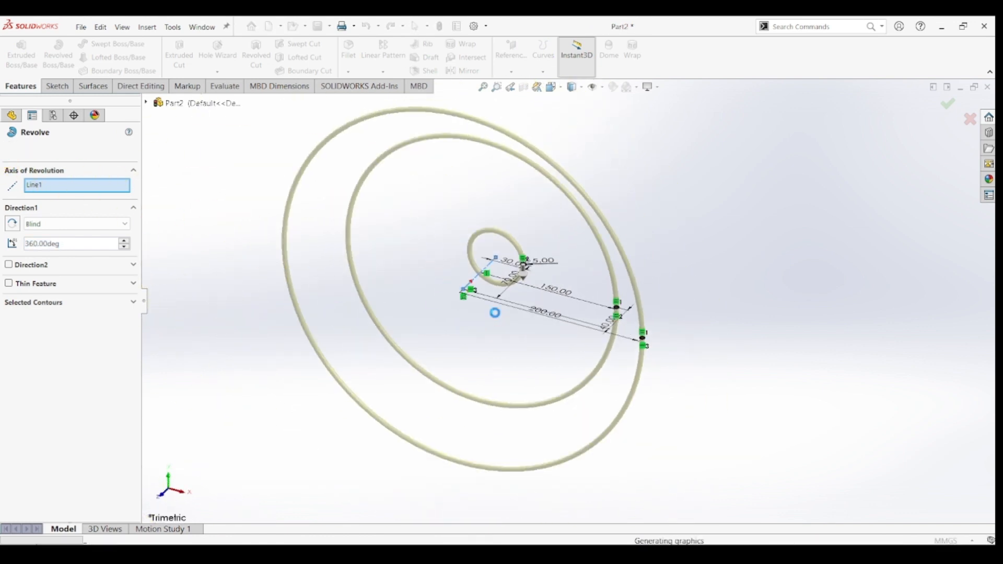
left_click(726, 310)
Step: Start a new sketch on the Top Plane
middle_click_drag(719, 308, 735, 294)
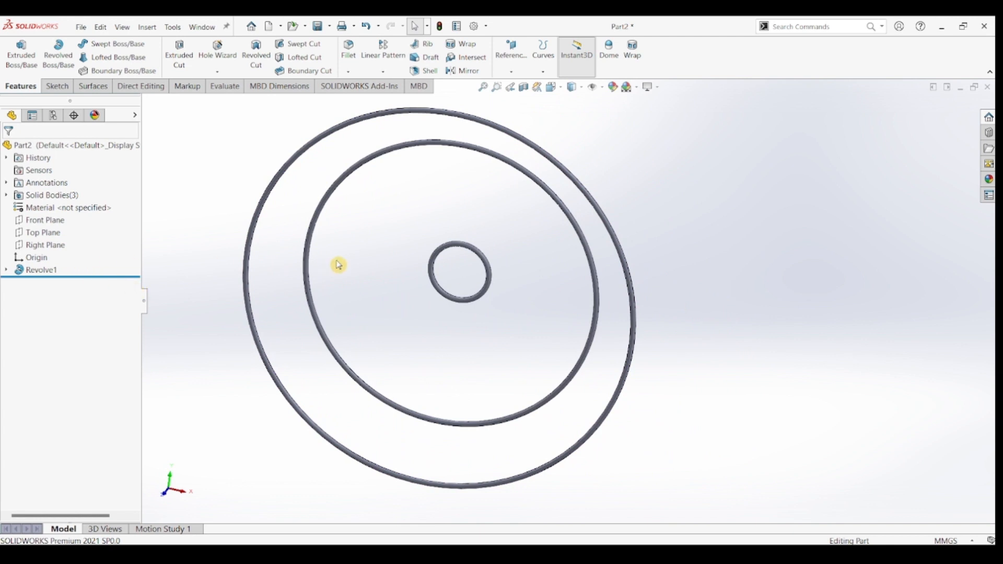
key("ctrl+7")
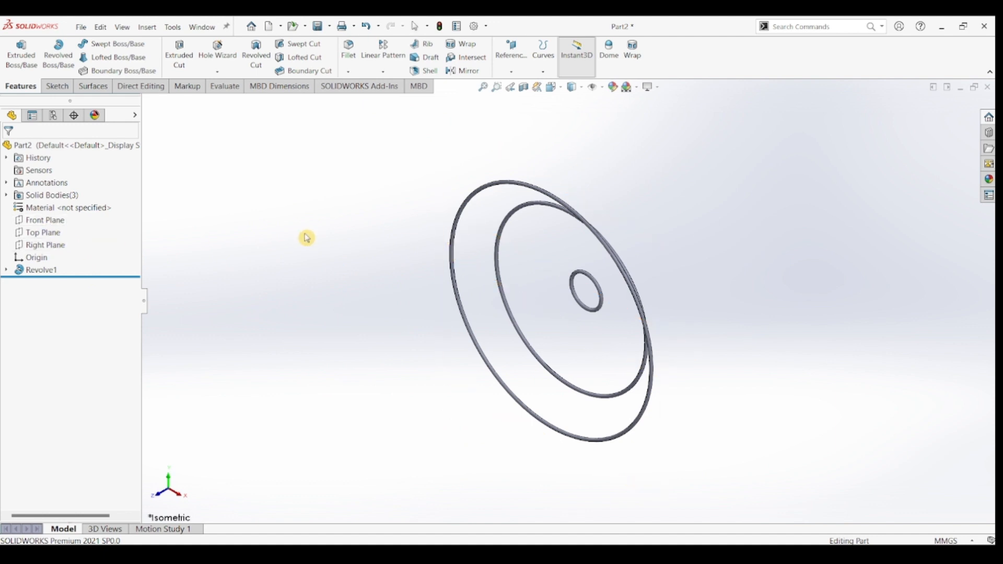
middle_click_drag(307, 235, 209, 269)
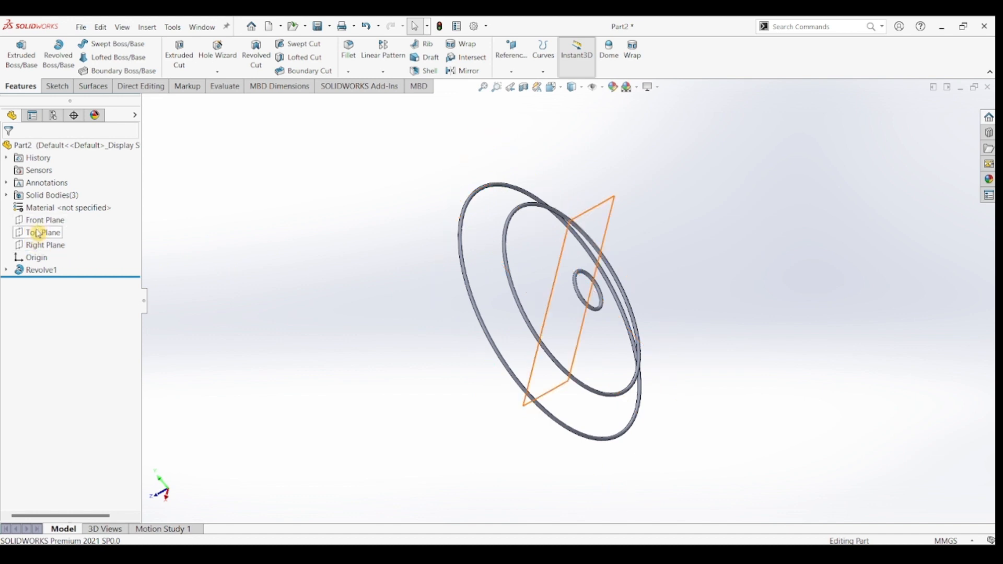
left_click(37, 233)
middle_click_drag(410, 236, 312, 109)
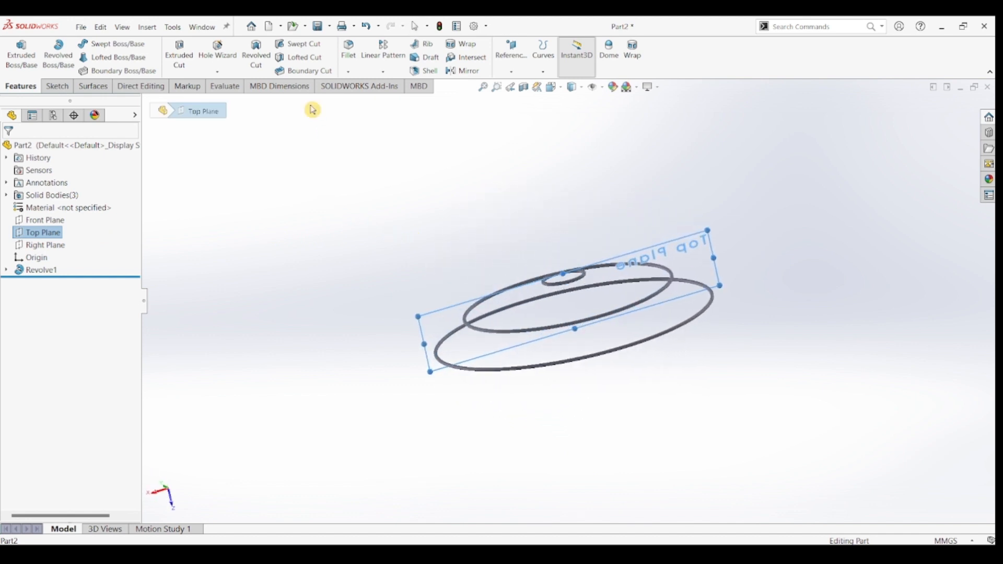
left_click(57, 86)
left_click(21, 58)
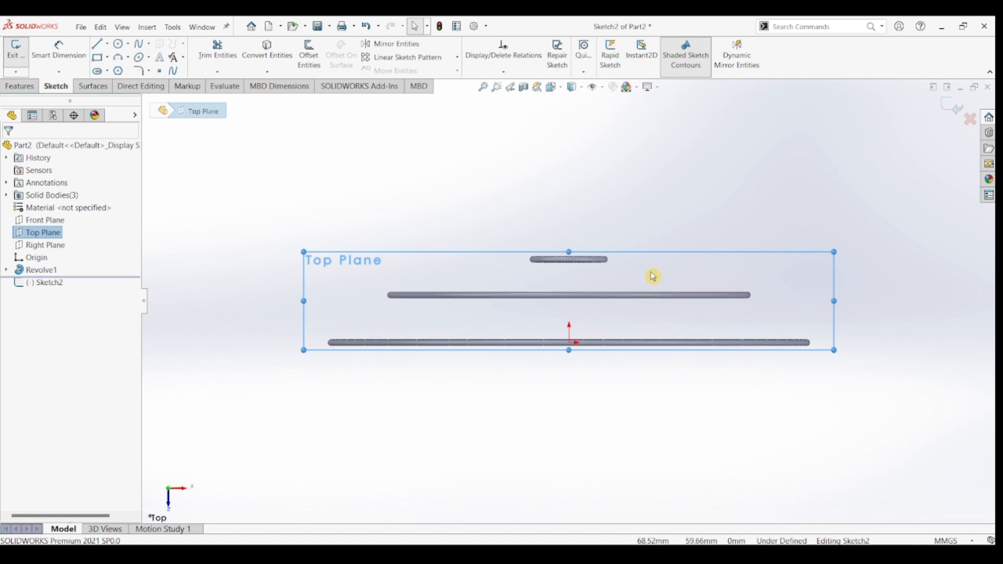
Step: Sketch two connected lines rising outward from the innermost ring's outer end, the first about 12 mm long
scroll(643, 285, "down", 1)
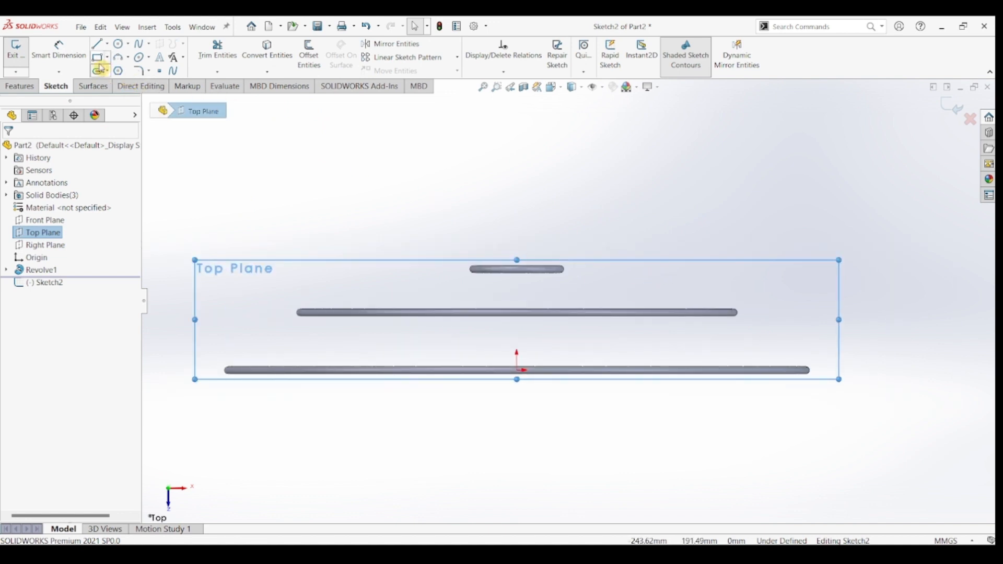
left_click(98, 45)
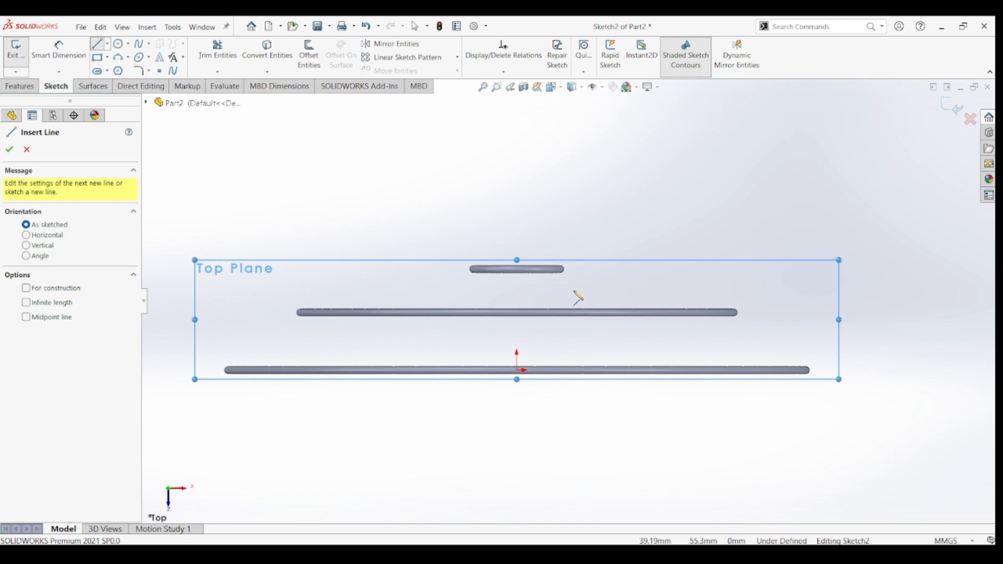
scroll(578, 296, "down", 3)
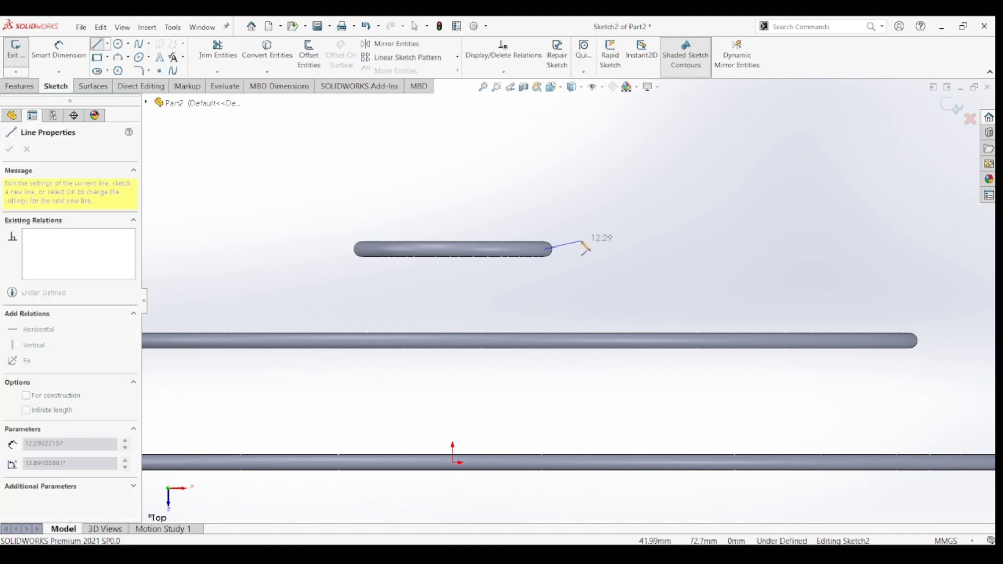
left_click(581, 243)
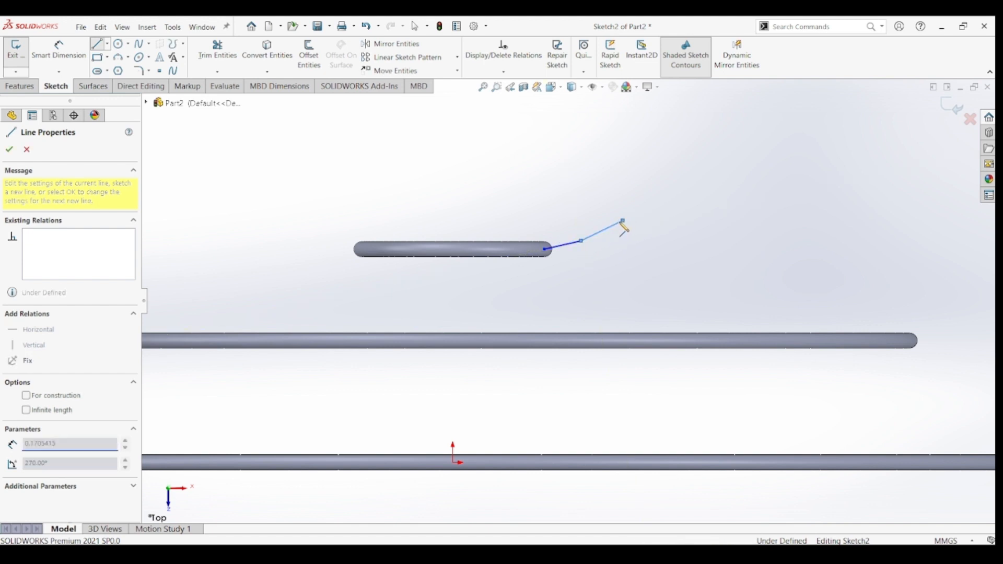
left_click(623, 221)
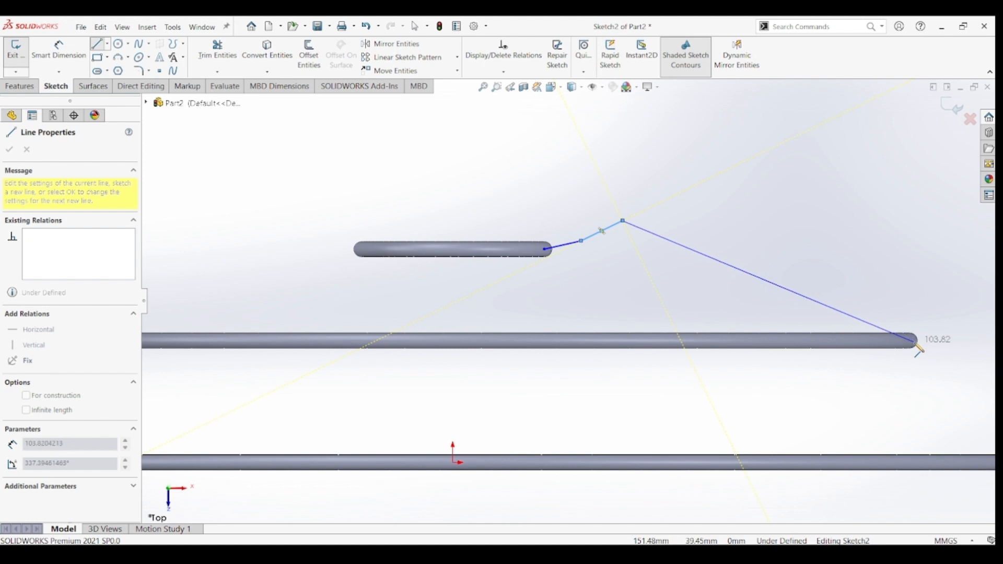
Step: Continue the line chain down to the middle ring's end centre and on to the outermost ring's end centre
scroll(918, 353, "down", 3)
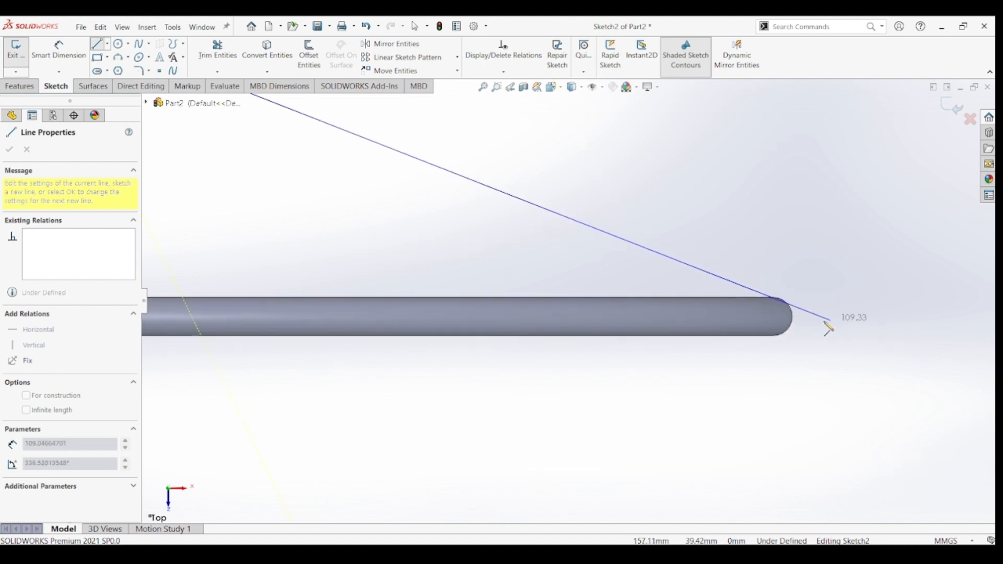
left_click(789, 328)
scroll(813, 347, "up", 5)
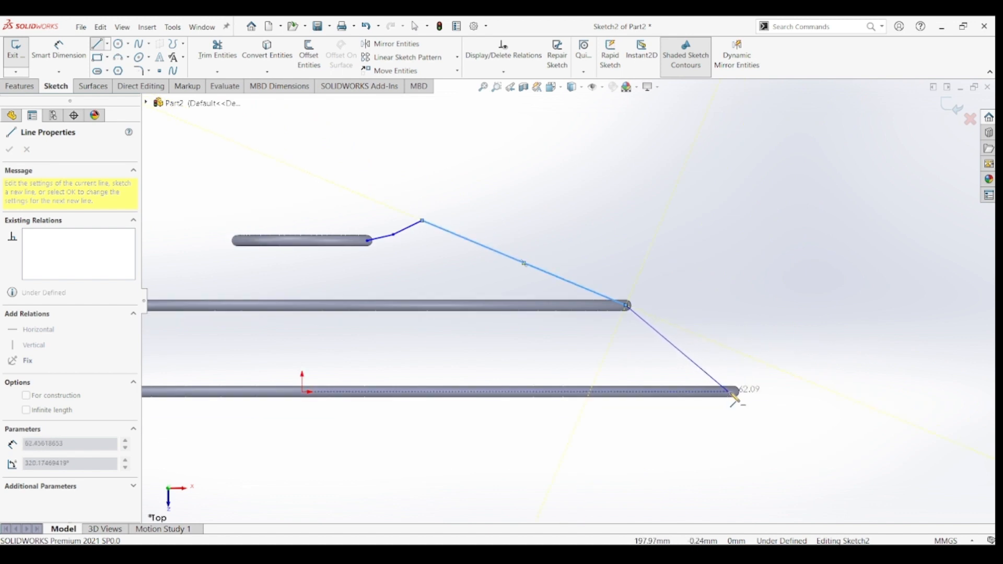
scroll(735, 397, "down", 3)
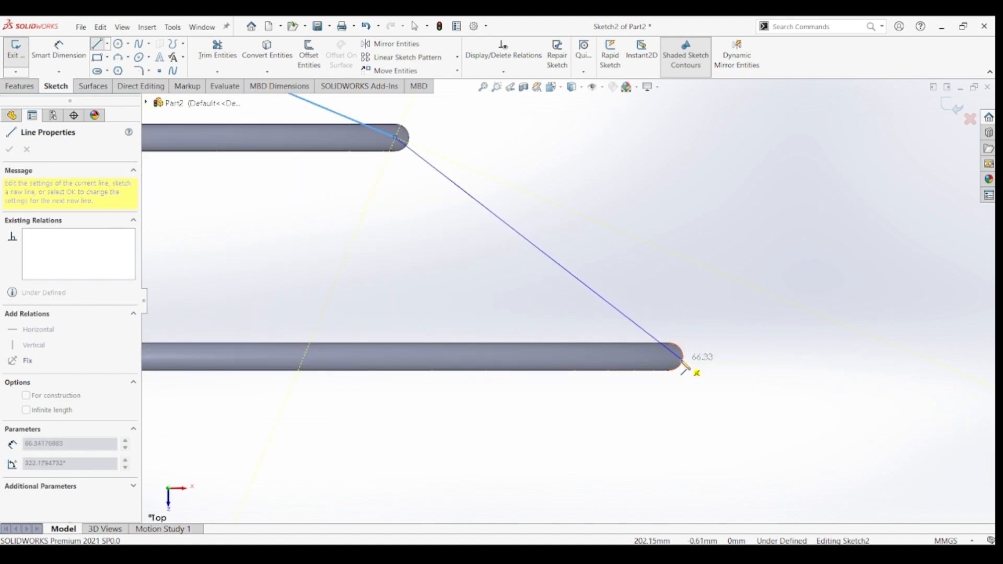
left_click(670, 356)
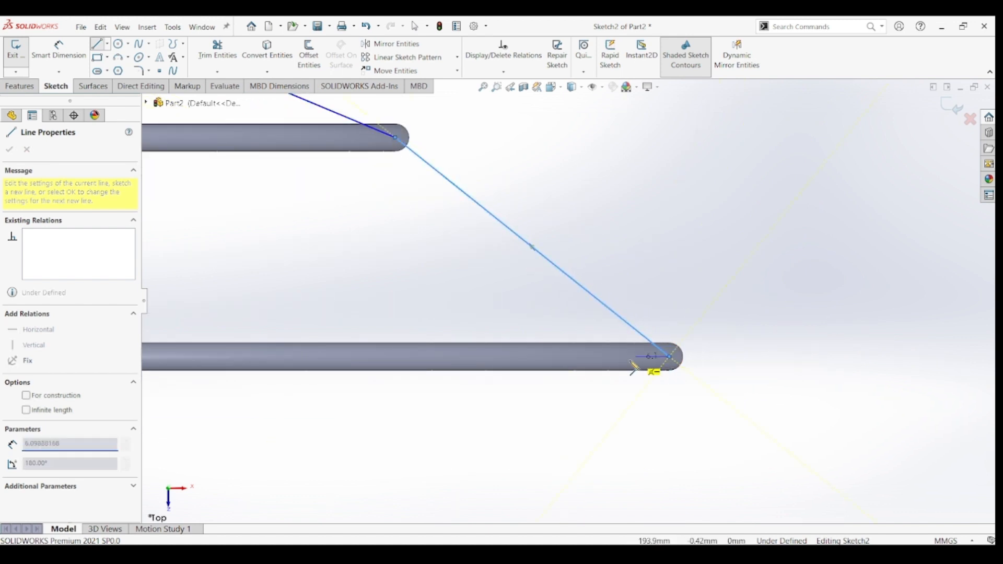
key("Escape")
key("Escape")
scroll(636, 417, "up", 5)
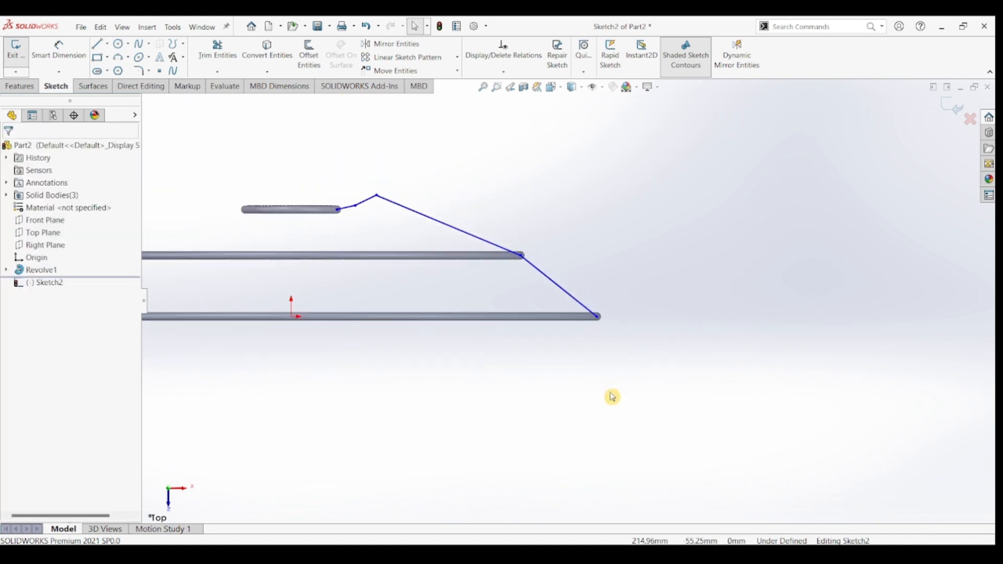
Step: Dimension the horizontal span of the path's first line, starting at the innermost ring, as 9 mm
left_click(58, 49)
scroll(334, 206, "down", 4)
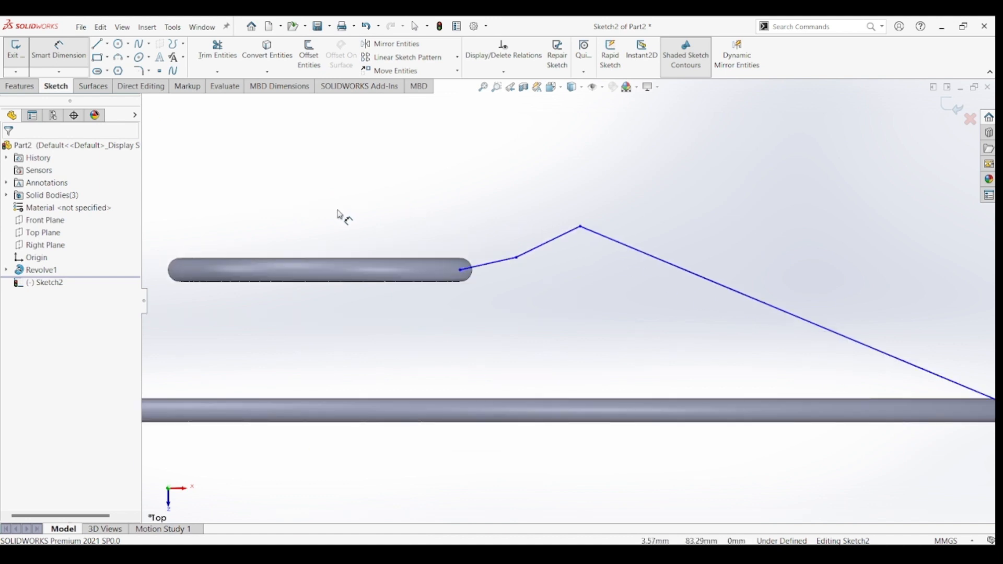
left_click(462, 272)
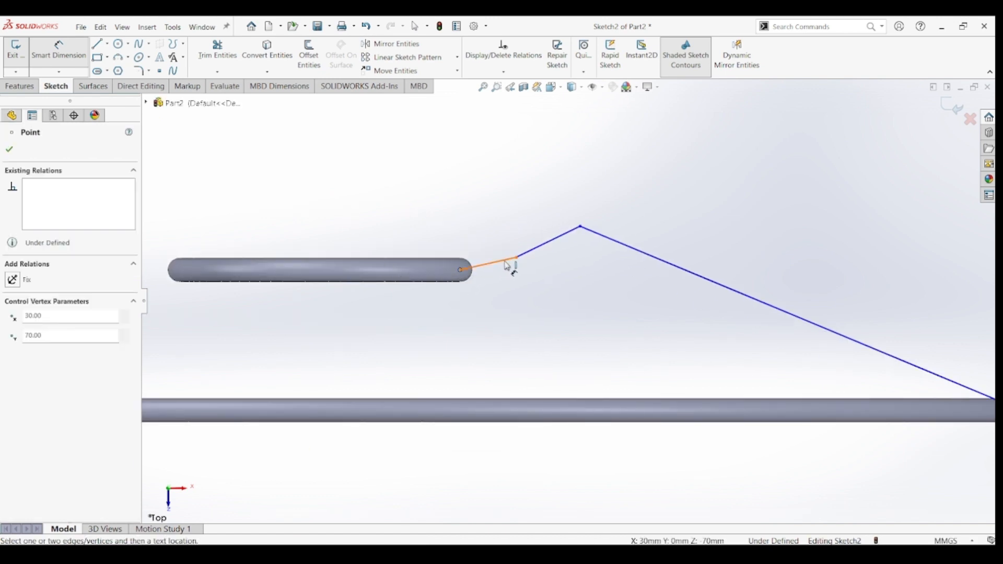
left_click(516, 257)
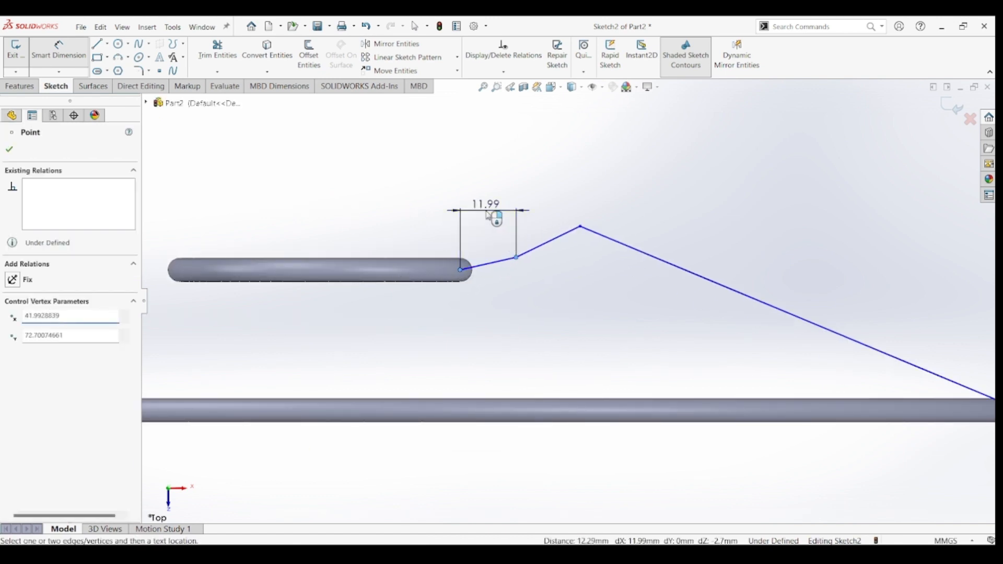
left_click(488, 215)
left_click(488, 214)
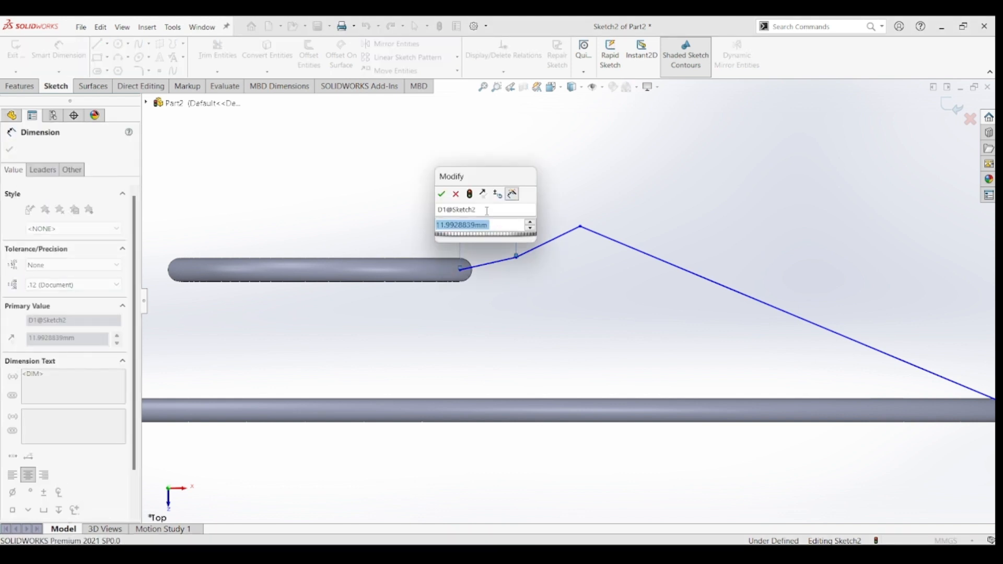
type("9")
key("Return")
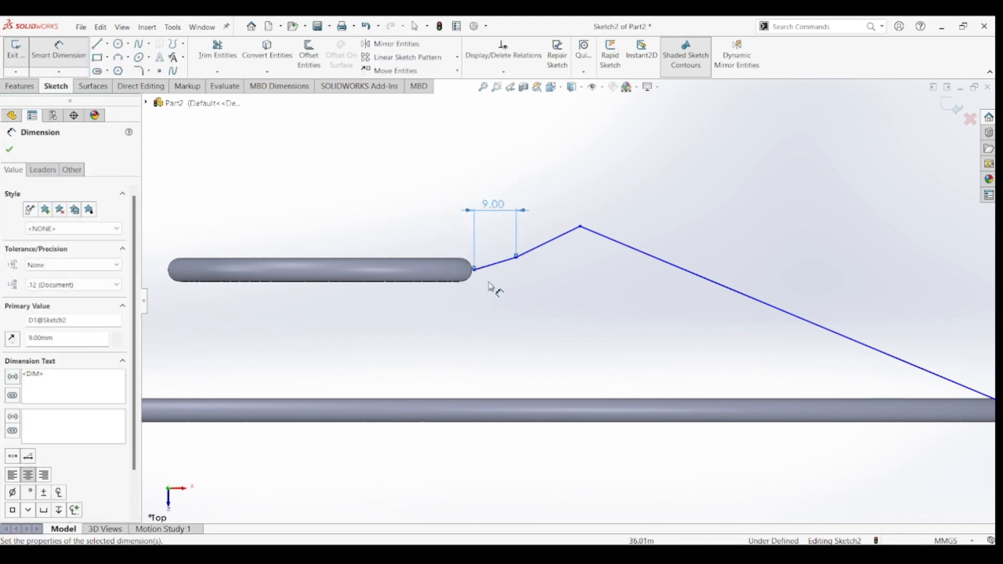
Step: Move the path's start point back onto the centre of the innermost ring's outer end
key("Escape")
scroll(491, 287, "down", 5)
left_click_drag(471, 253, 430, 254)
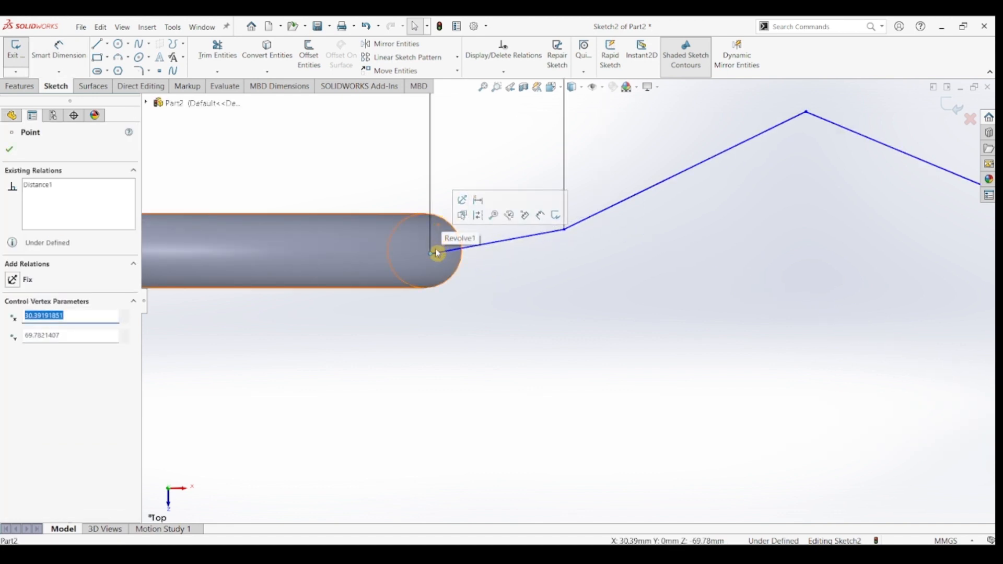
left_click_drag(425, 251, 428, 255)
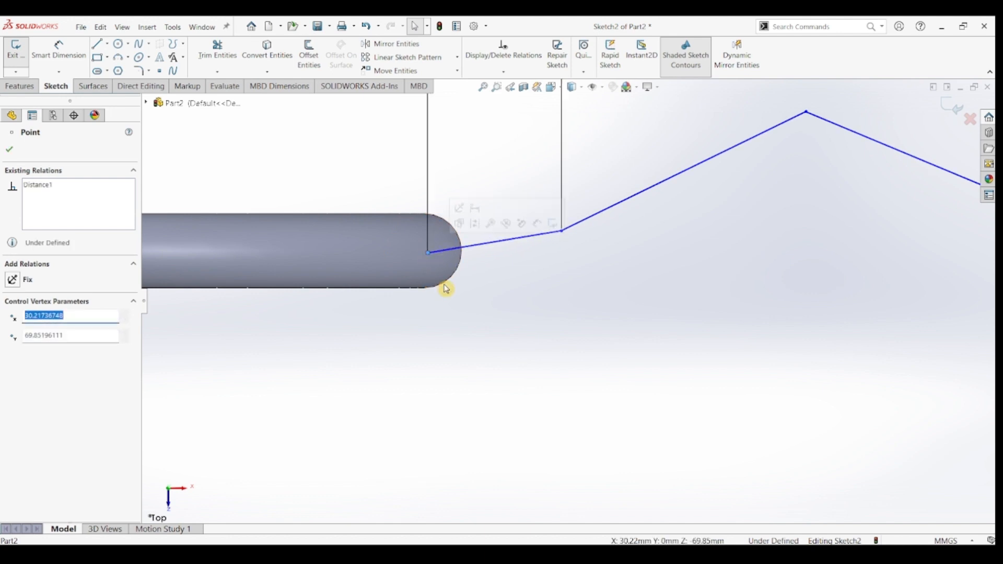
scroll(445, 289, "up", 6)
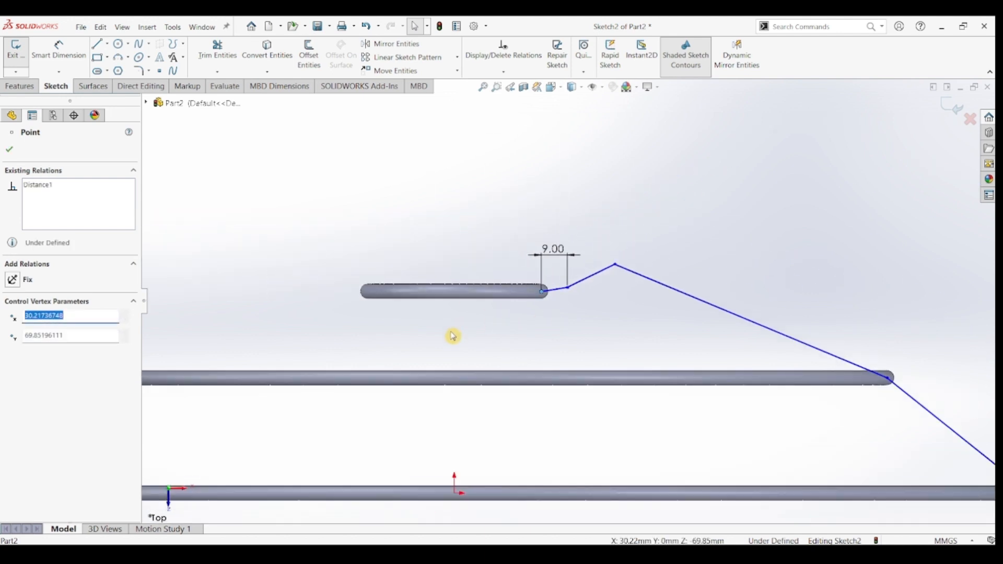
left_click(452, 336)
Step: Dimension the horizontal distance from the origin to the path's start point as 30 mm
left_click(59, 49)
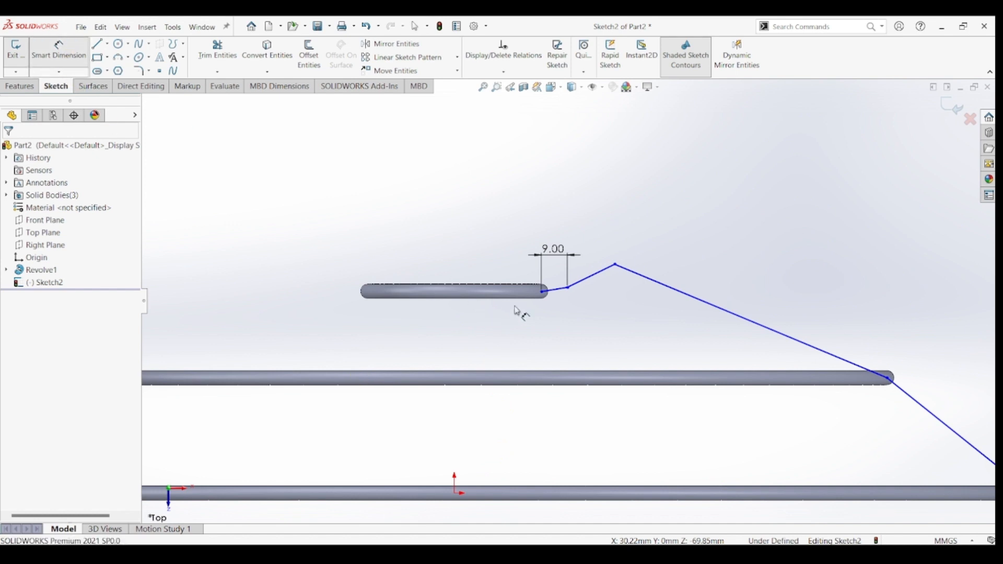
left_click(455, 494)
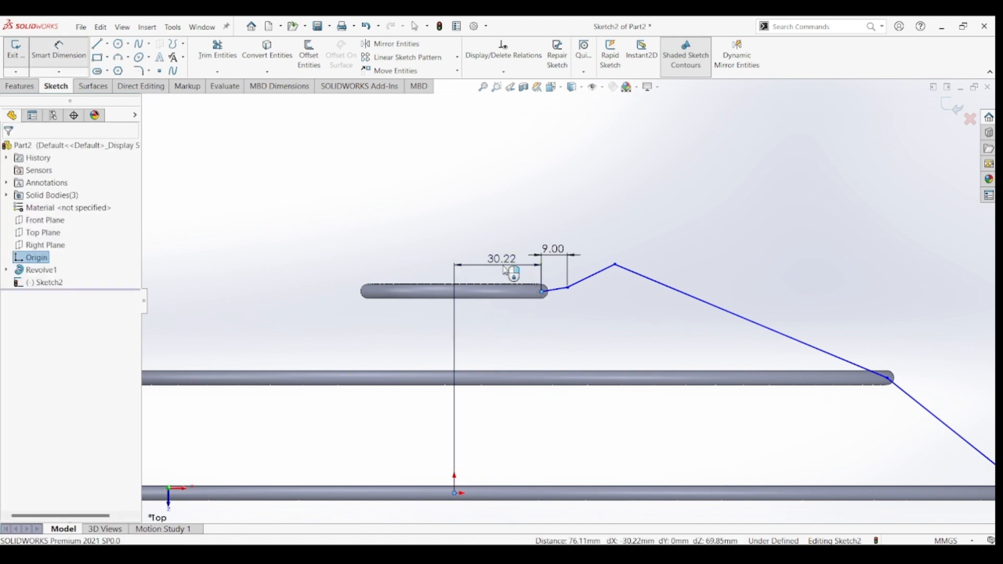
left_click(505, 270)
type("30")
key("Return")
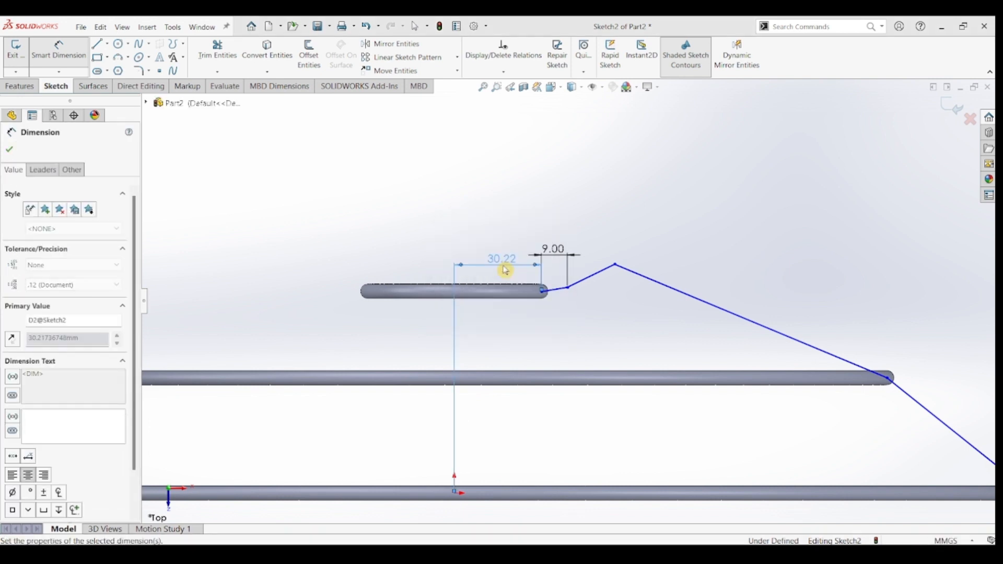
Step: Dimension the horizontal span of the path's second rising line as 9.5 mm
scroll(568, 298, "up", 3)
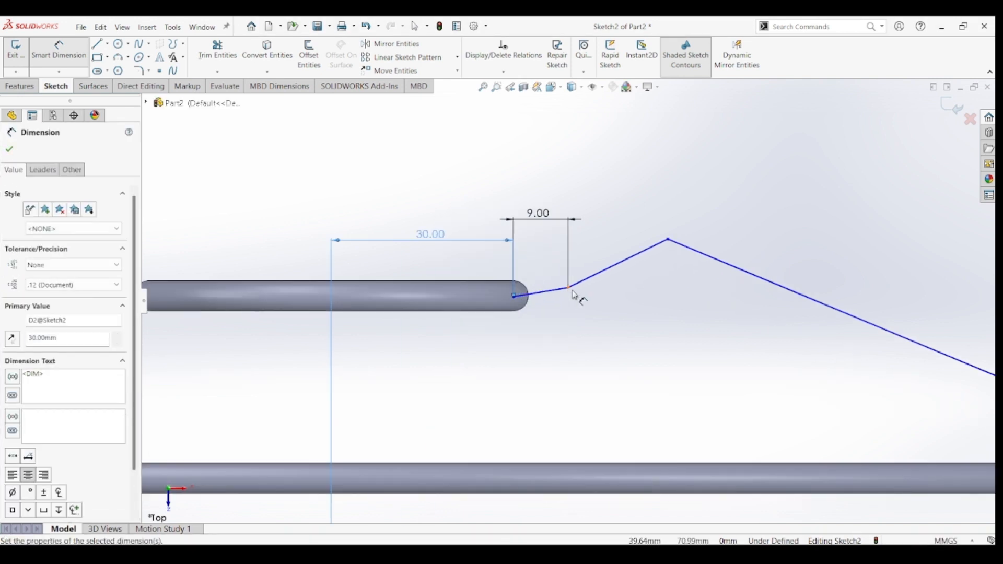
left_click(568, 288)
left_click(668, 239)
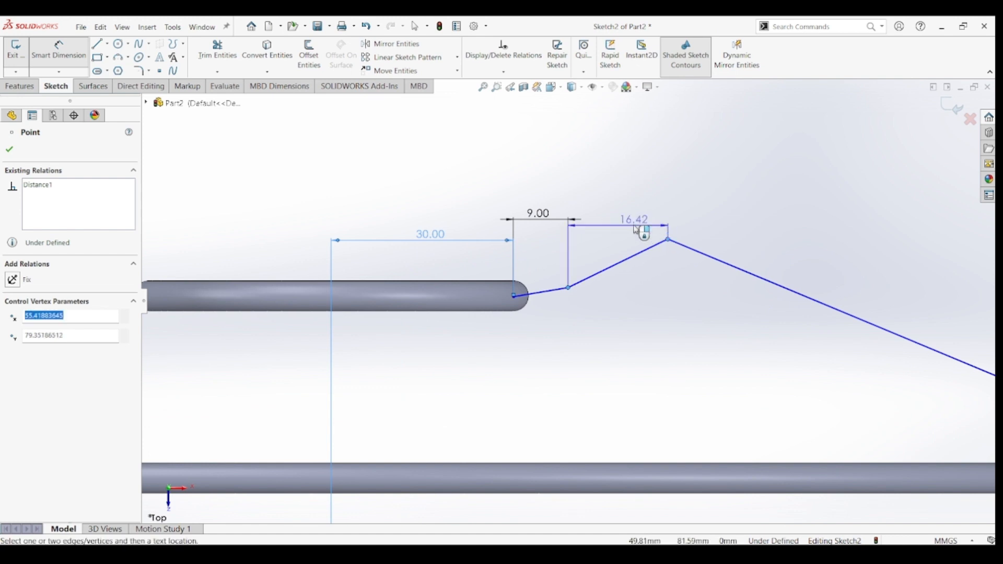
left_click(626, 221)
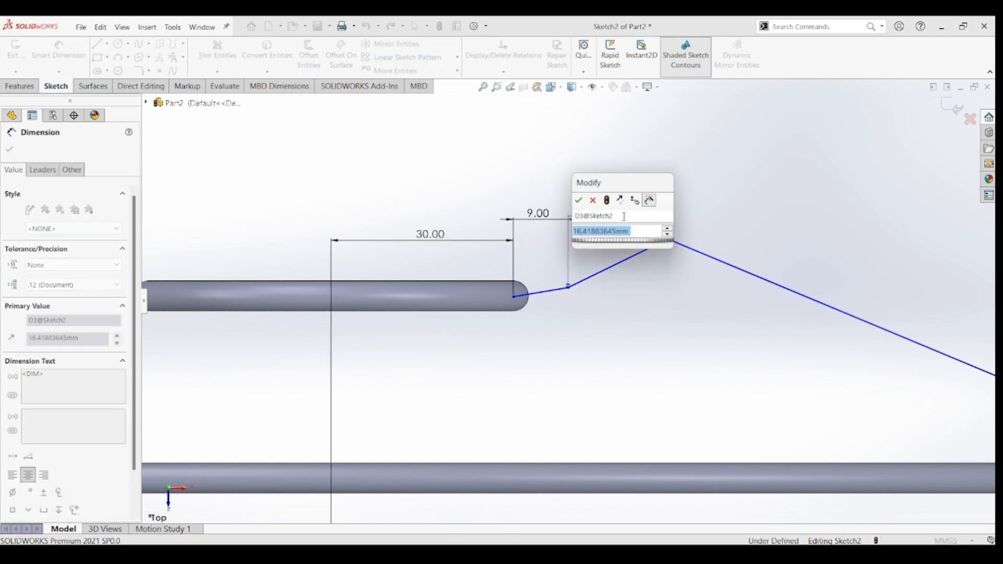
type("9.5")
key("Return")
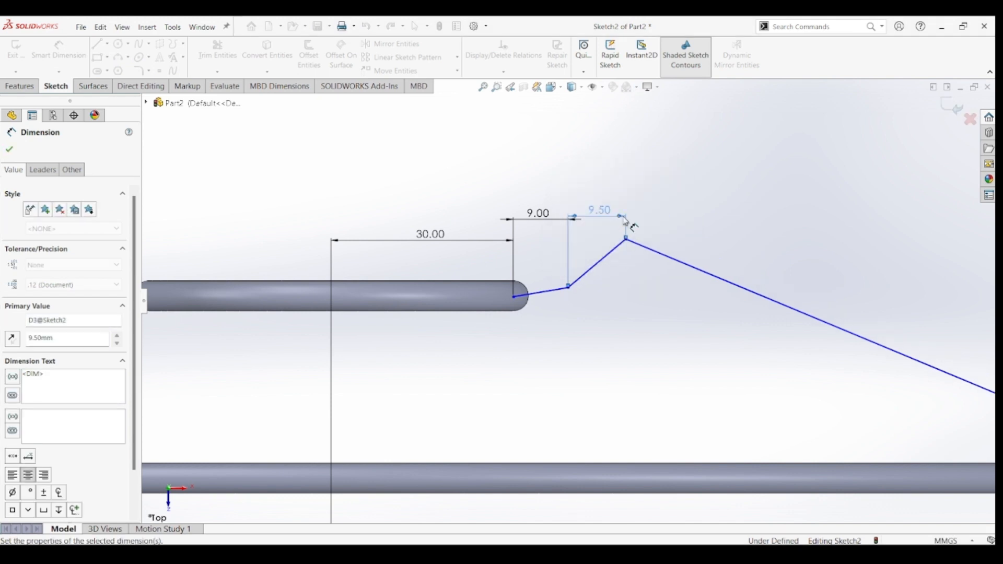
Step: Sketch a horizontal centerline about 57 mm long from the origin outward along the outermost ring
scroll(636, 308, "up", 3)
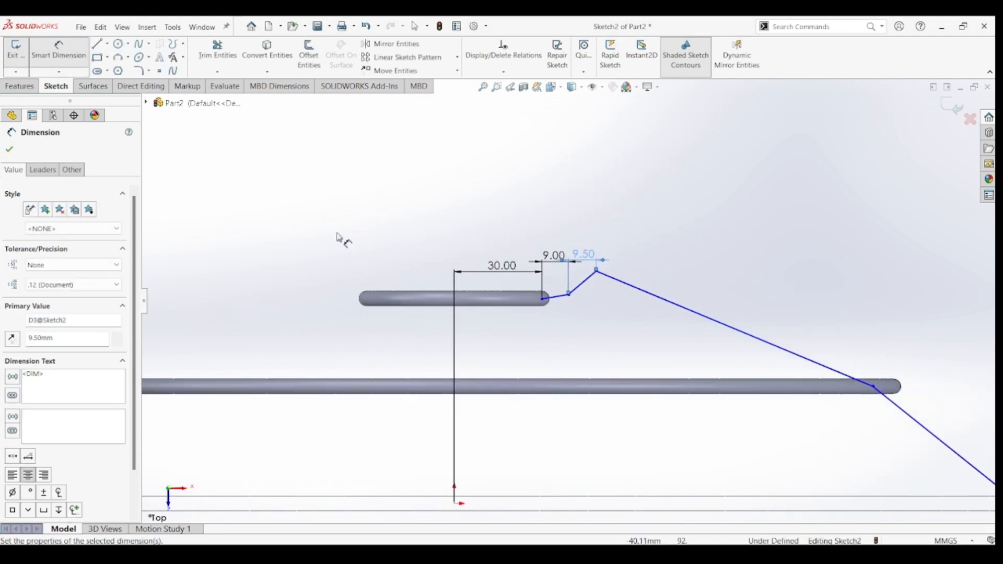
scroll(578, 306, "down", 2)
scroll(510, 309, "down", 4)
scroll(504, 312, "up", 4)
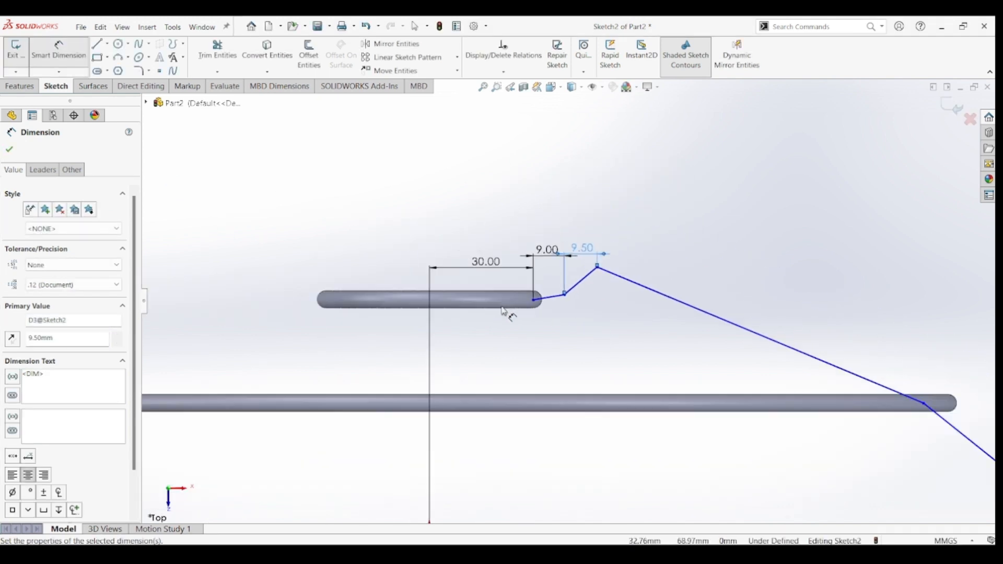
scroll(514, 324, "up", 3)
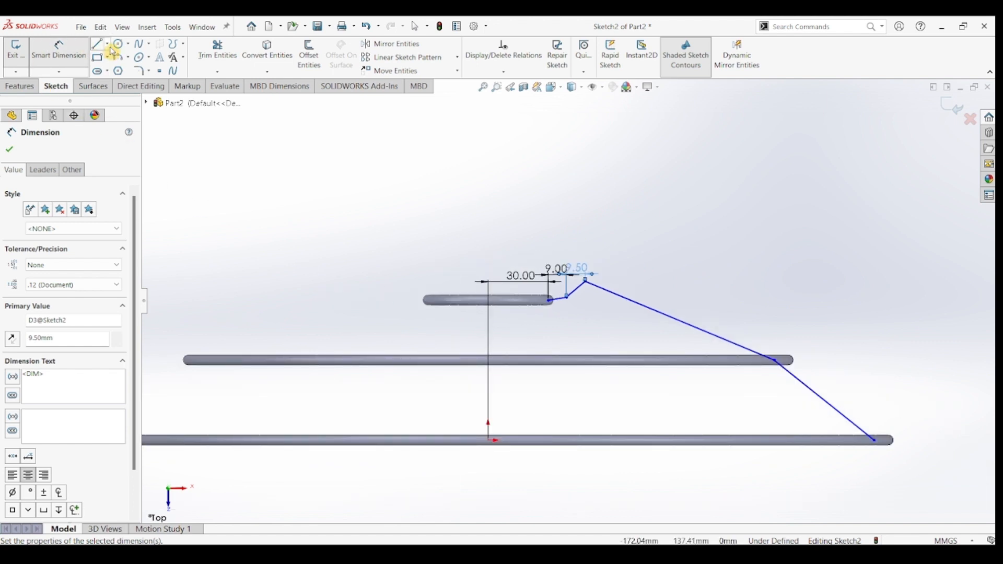
left_click(107, 44)
left_click(114, 58)
left_click(489, 440)
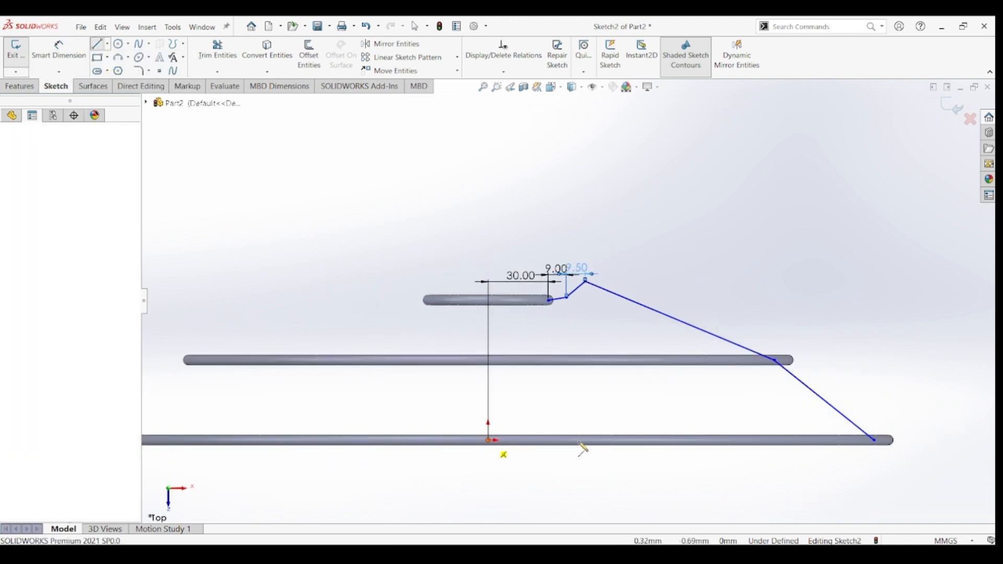
double_click(603, 448)
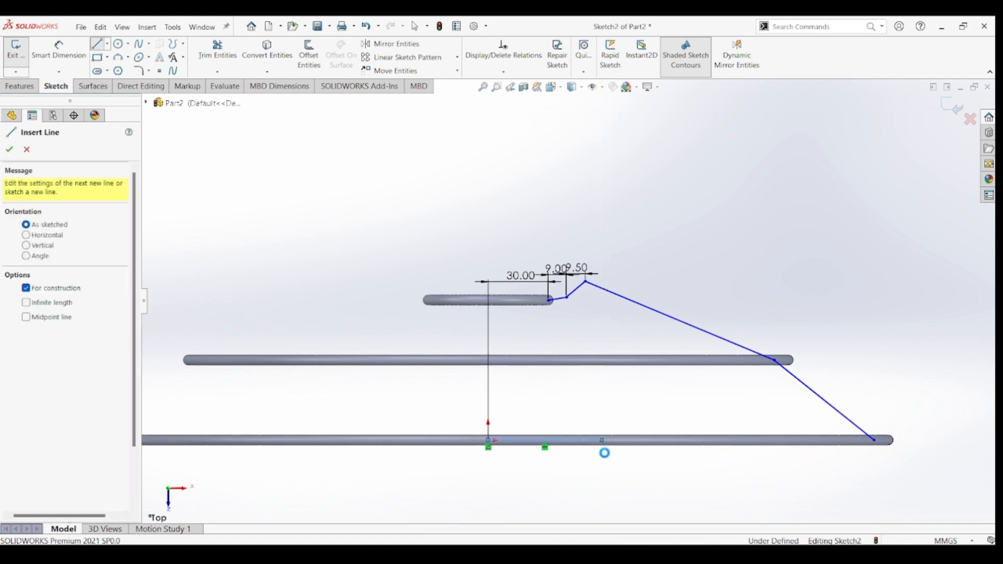
key("Escape")
Step: Dimension the angle between the path's first line and the horizontal centerline as 17 degrees
left_click(59, 50)
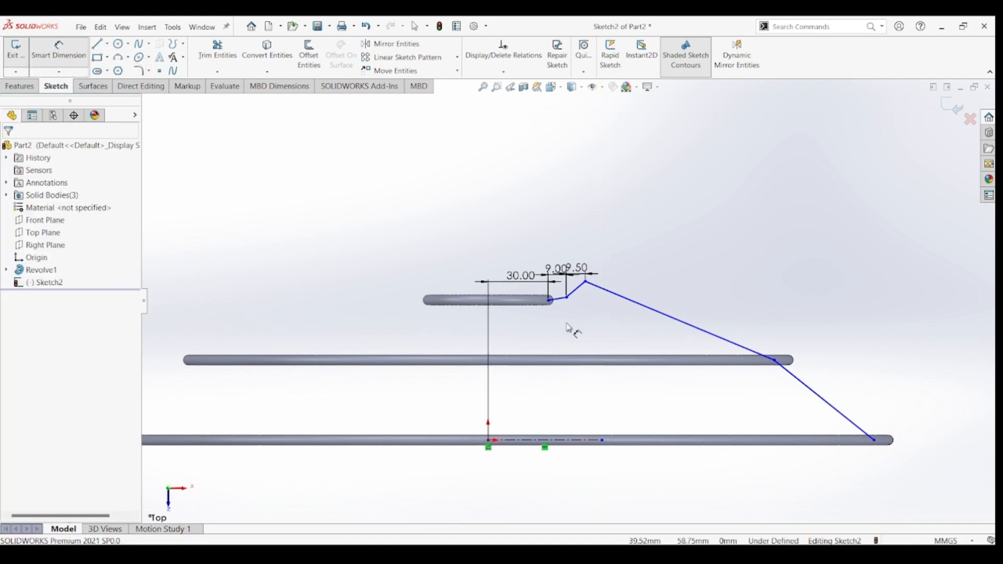
left_click(558, 299)
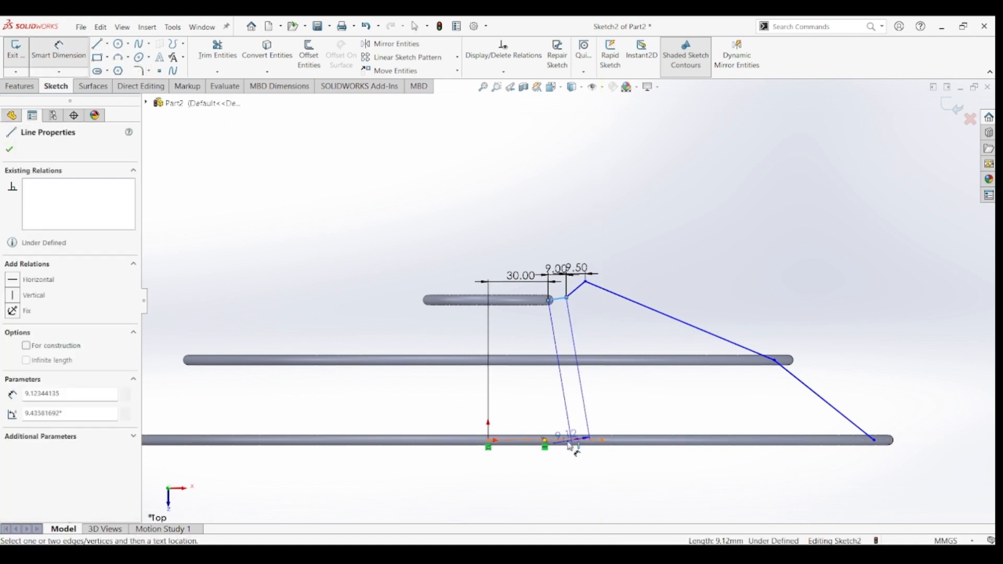
left_click(570, 444)
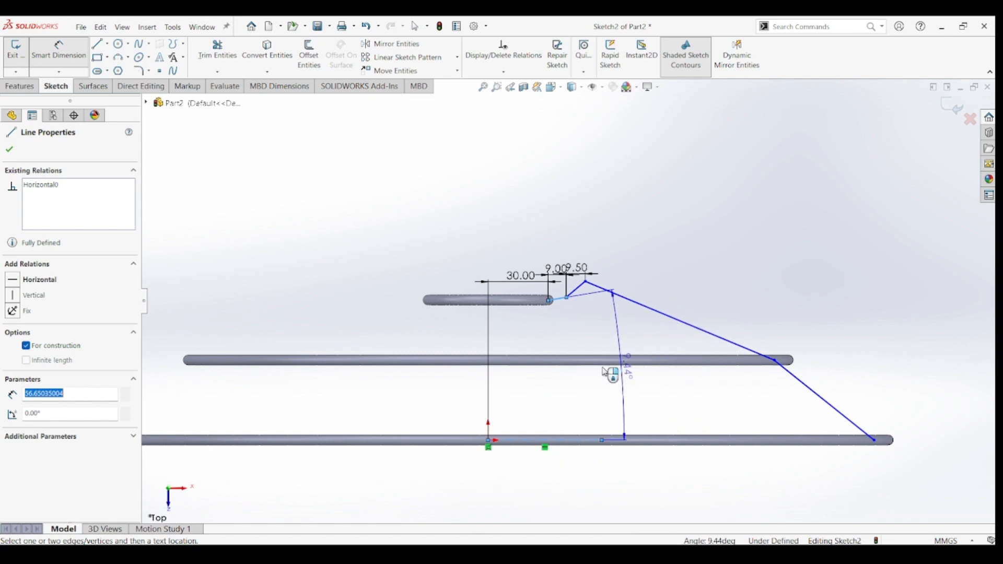
key("Escape")
left_click(605, 373)
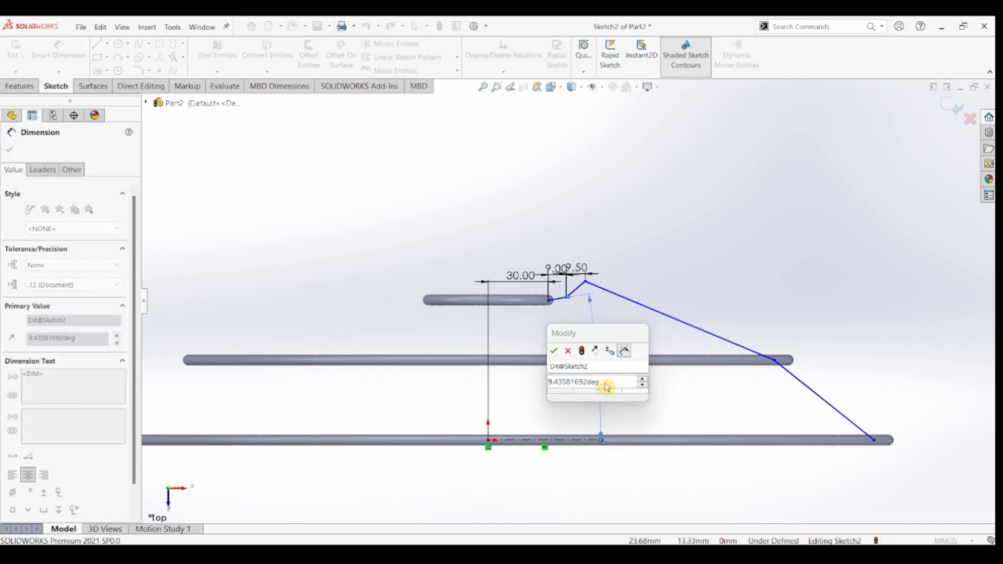
type("17")
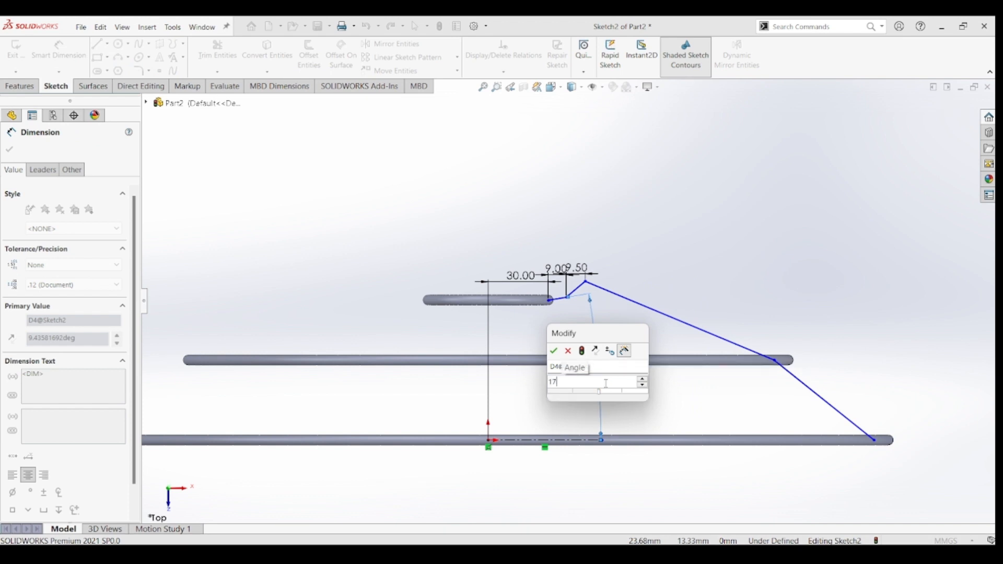
key("Return")
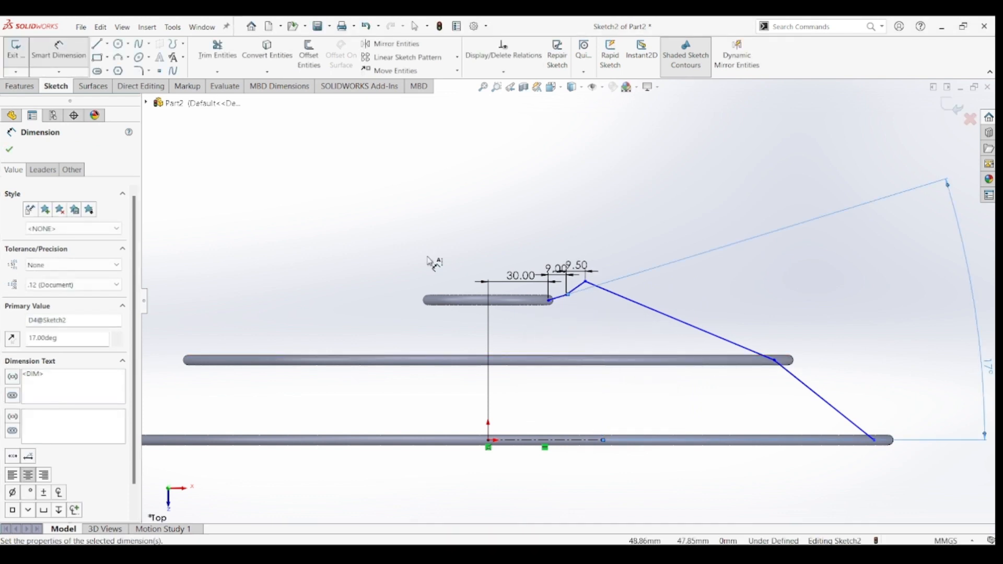
Step: Dimension the angle between the path's second line and the horizontal centerline as 34 degrees
left_click(579, 287)
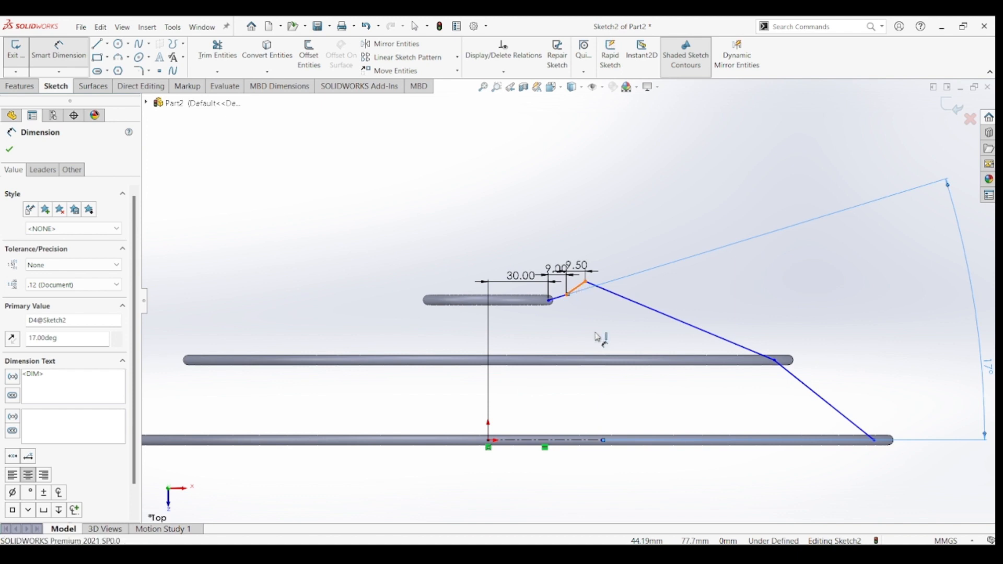
left_click(584, 440)
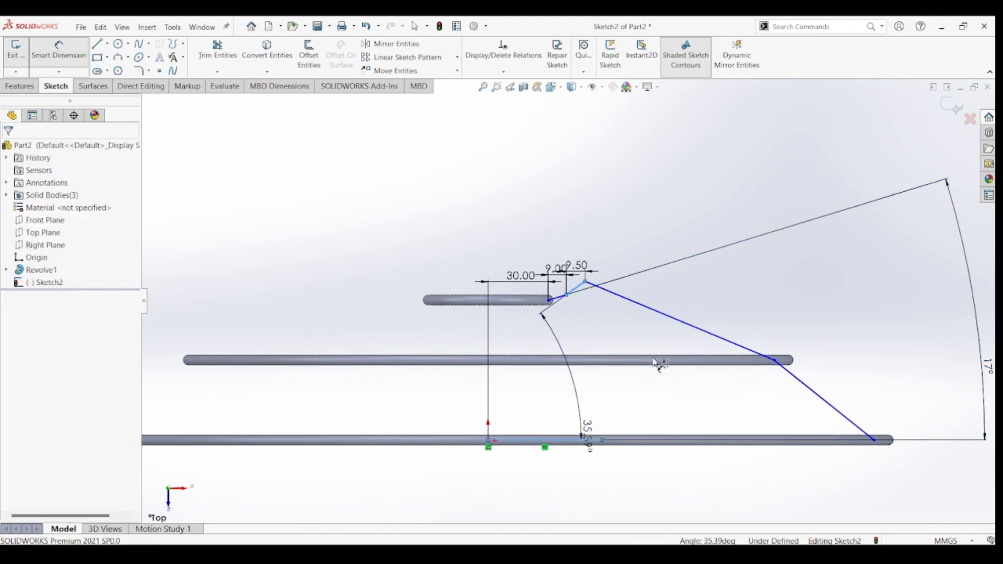
left_click(672, 361)
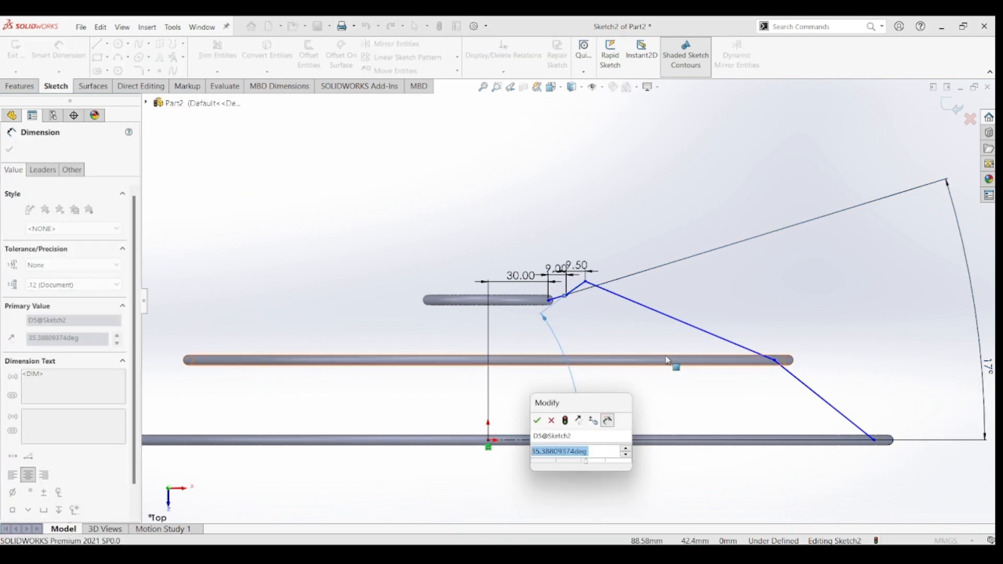
type("34")
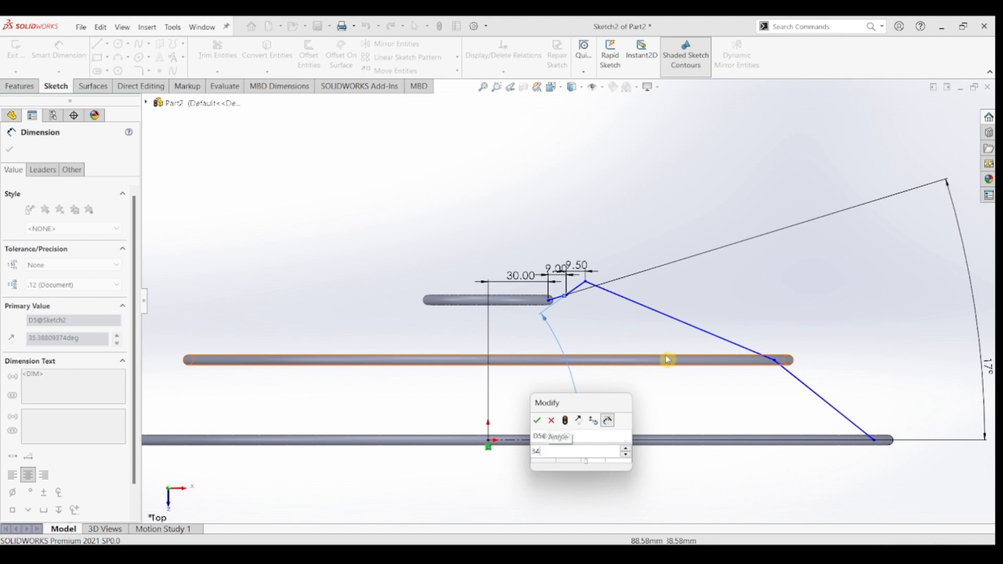
key("Return")
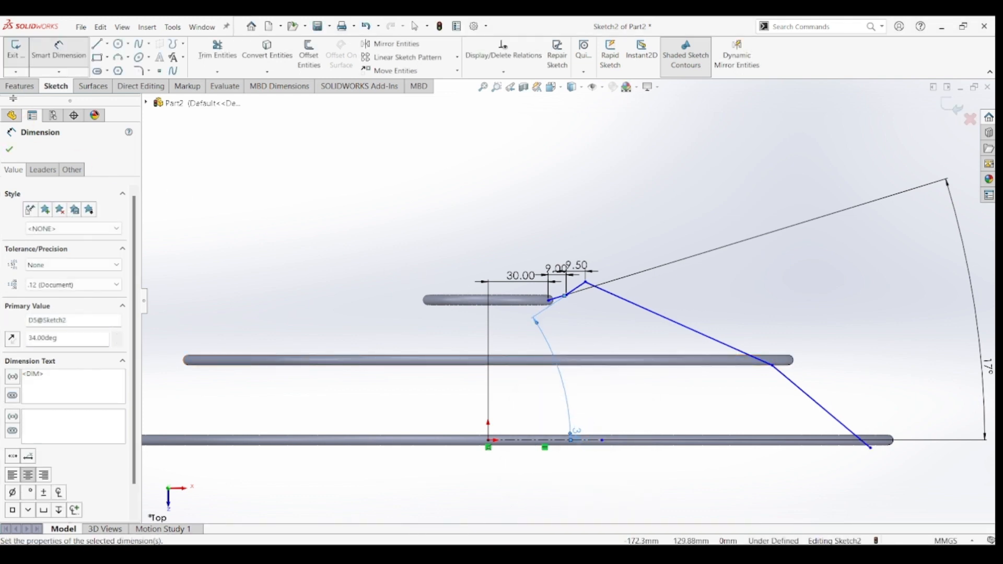
left_click(20, 152)
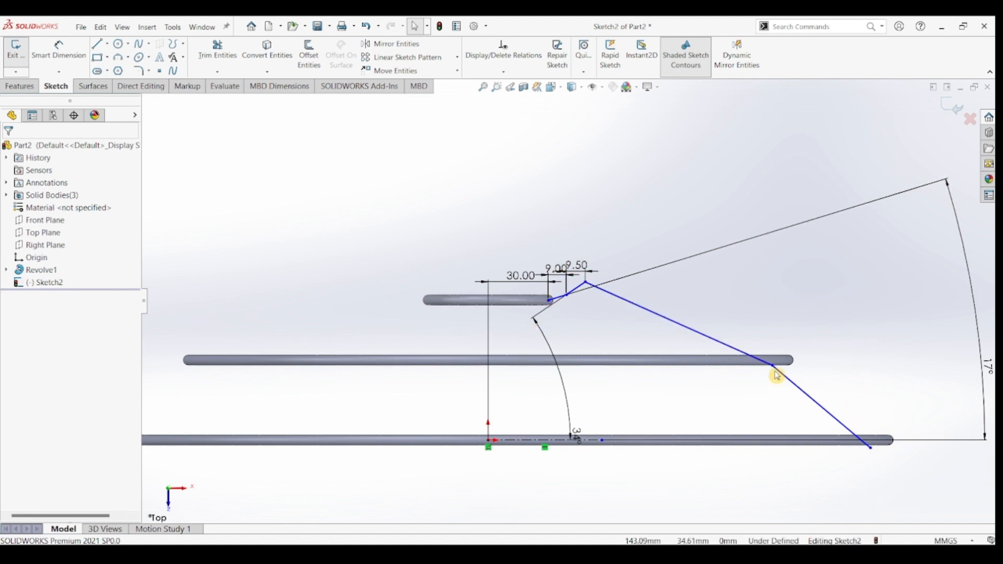
Step: Move the path's last two vertices back onto the end centres of the middle and outermost rings
left_click_drag(774, 370, 789, 363)
left_click_drag(870, 450, 891, 444)
Step: Dimension the horizontal distance from the origin to the path vertex on the middle ring as 150 mm
left_click(47, 46)
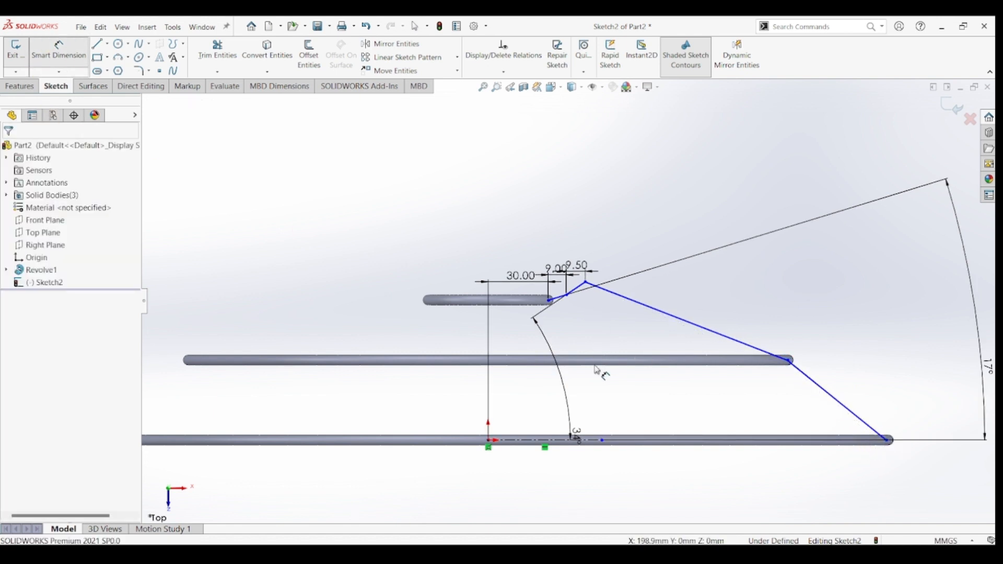
left_click(490, 441)
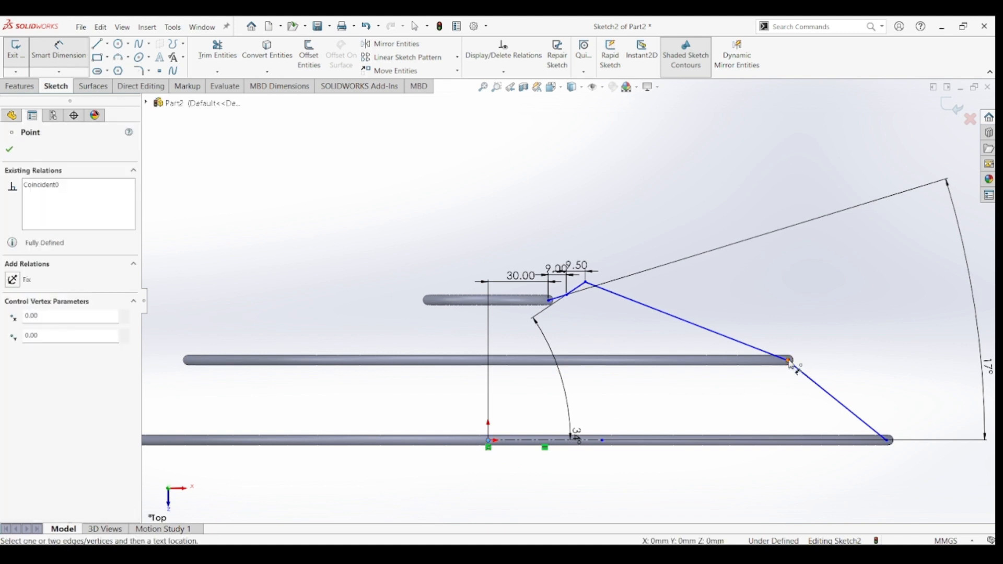
left_click(789, 360)
left_click(659, 473)
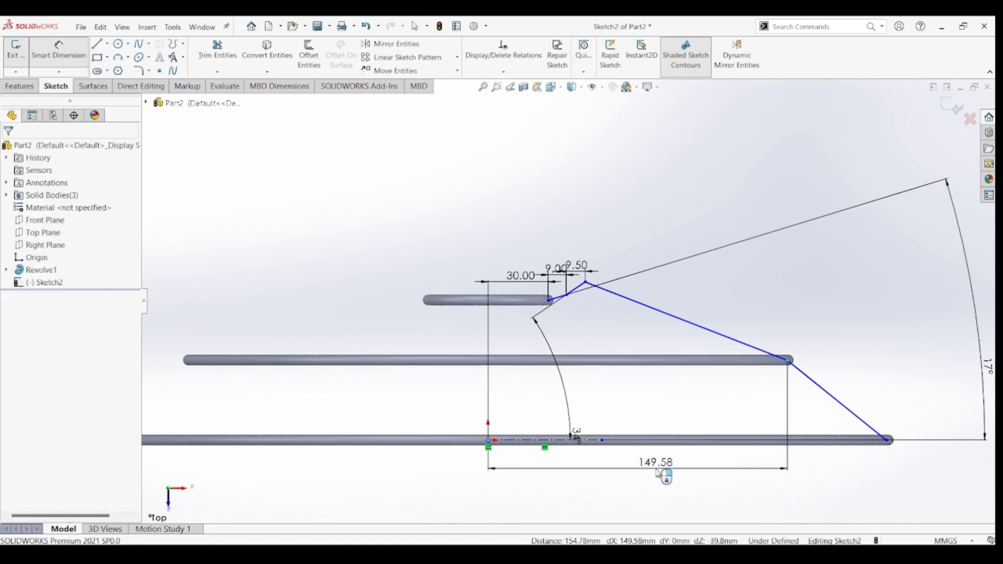
type("150")
key("Return")
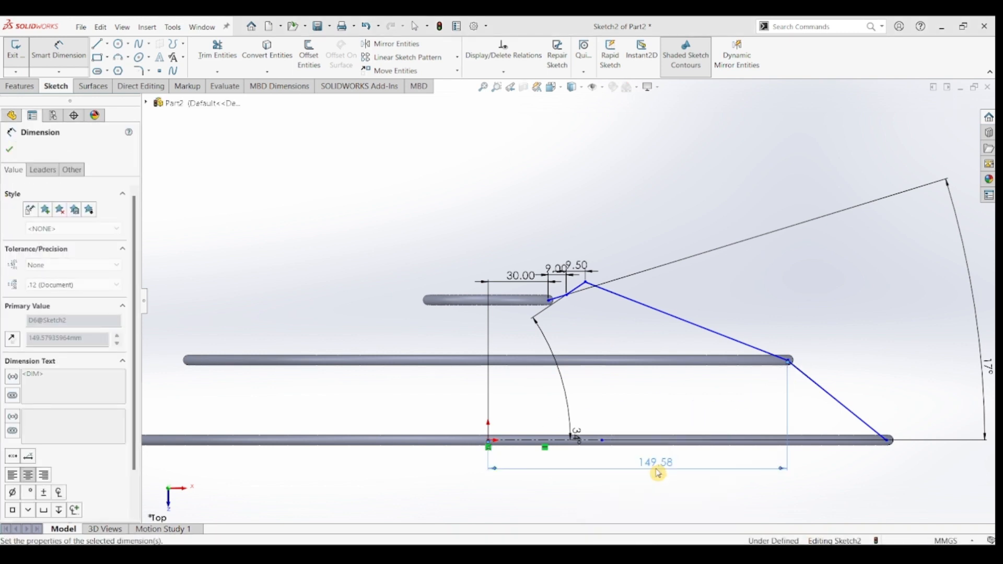
Step: Dimension the horizontal distance from the origin to the path's endpoint on the outermost ring as 200 mm and exit the sketch
left_click(490, 444)
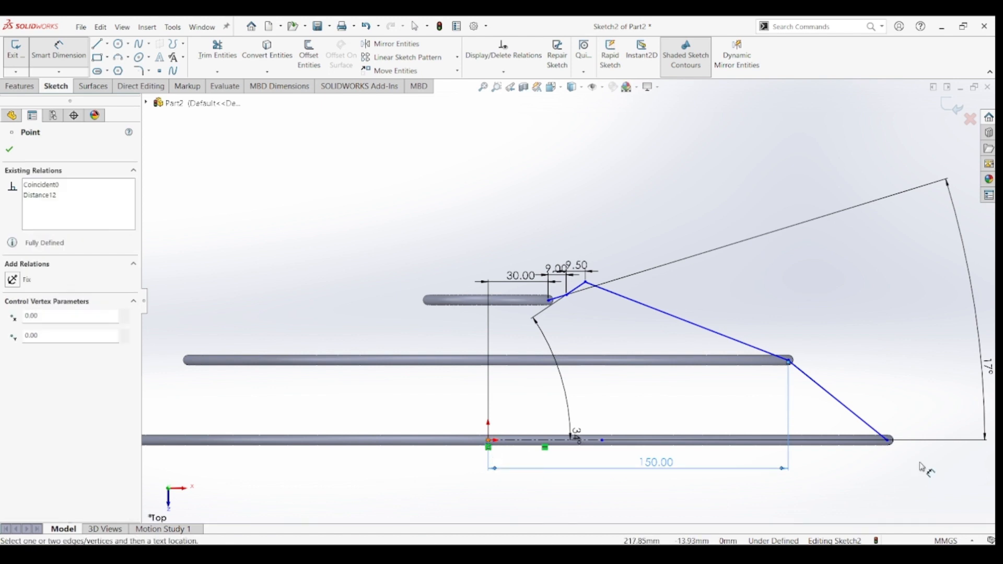
left_click(889, 441)
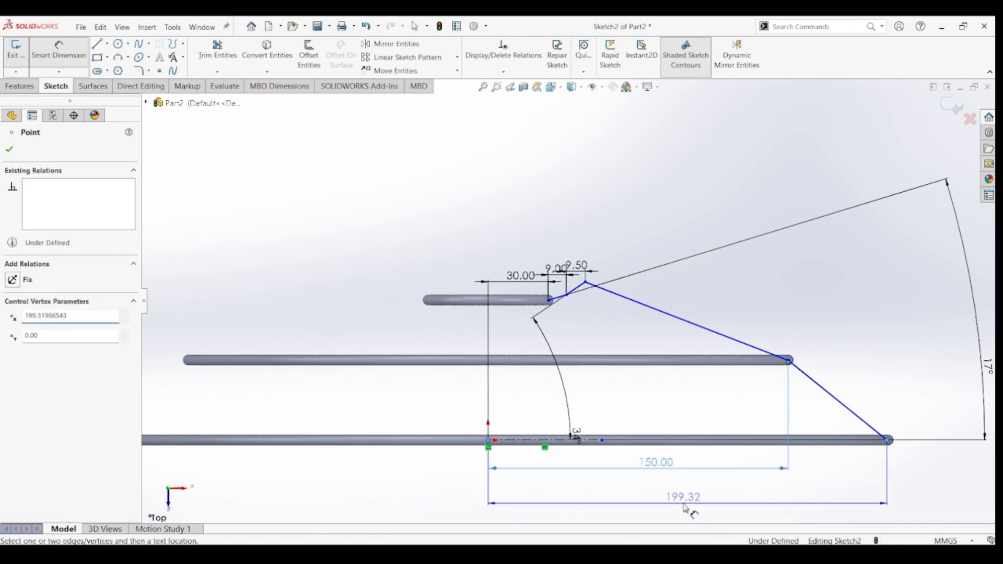
left_click(686, 509)
type("200")
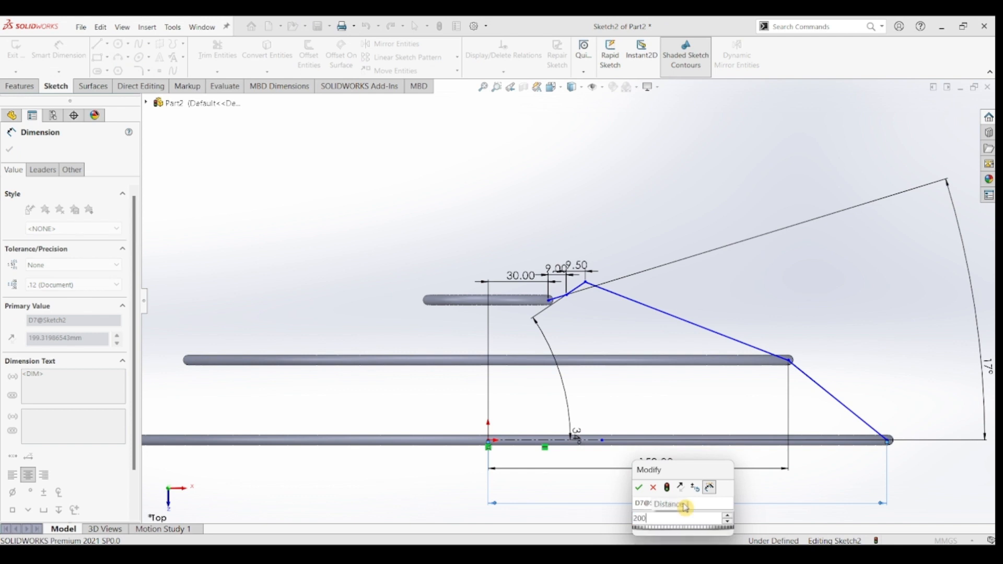
key("Return")
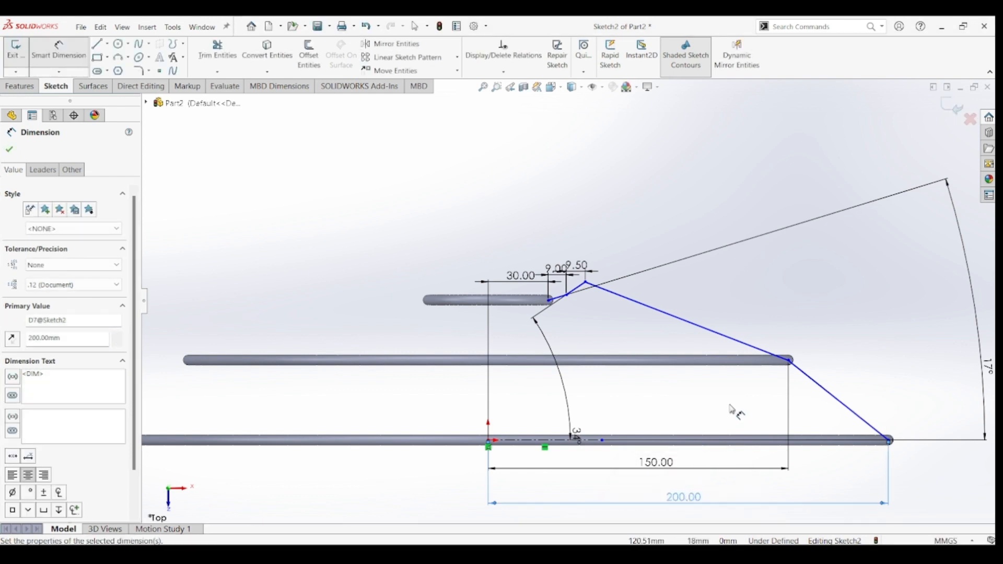
left_click(729, 413)
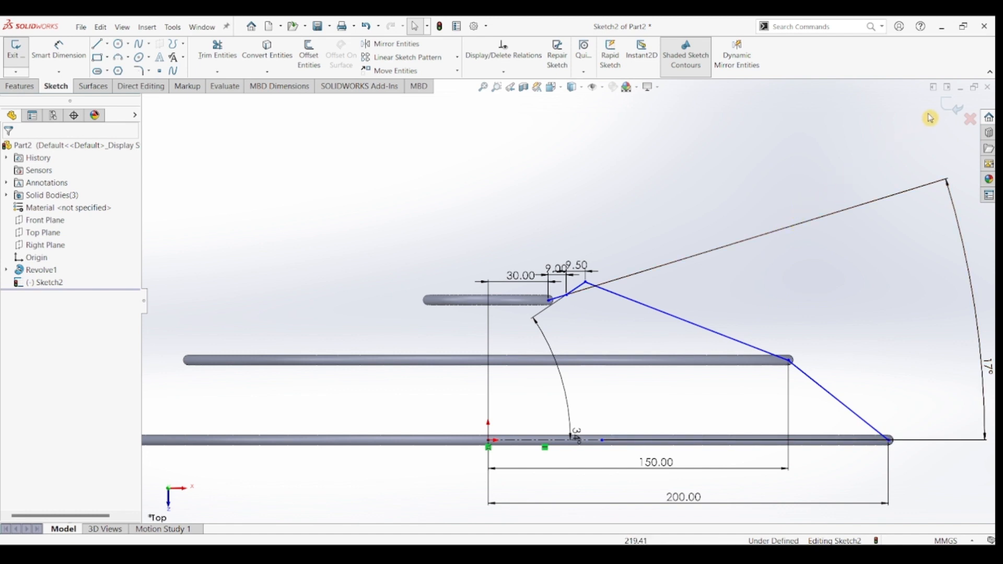
left_click(952, 107)
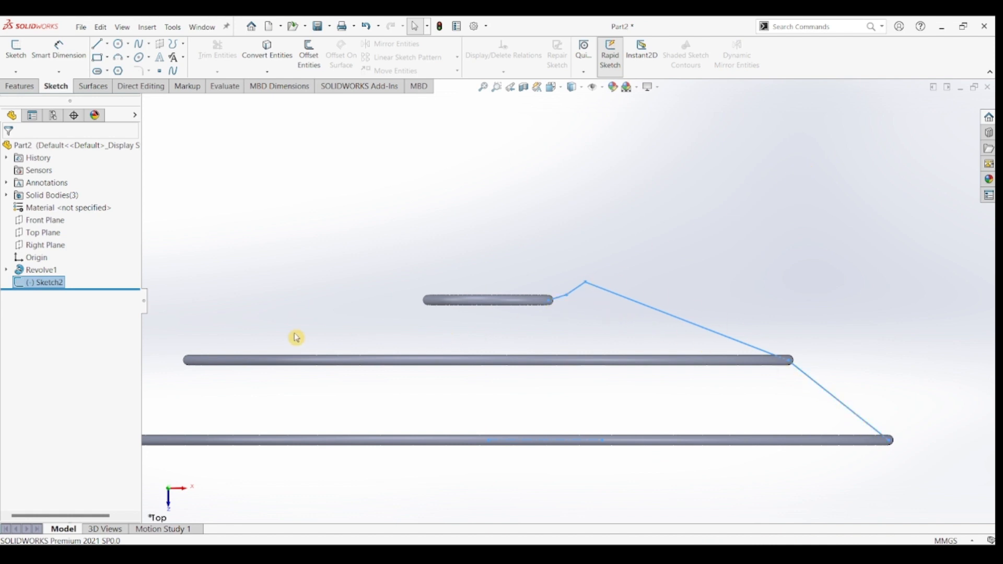
Step: Reopen the path sketch, fillet its three inner corners with a 10 mm radius, and exit the sketch
left_click(44, 283)
left_click(52, 249)
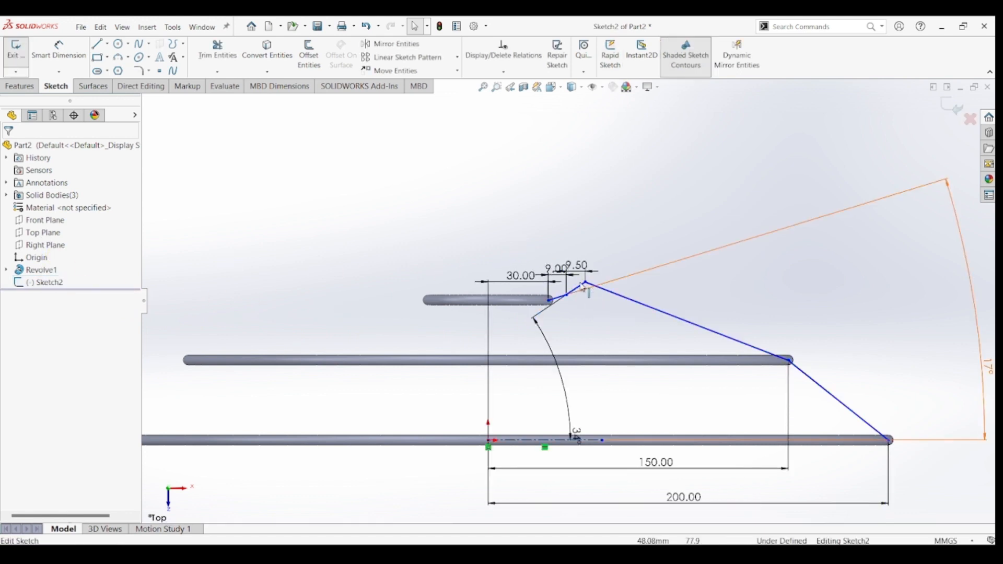
left_click(144, 73)
left_click(567, 295)
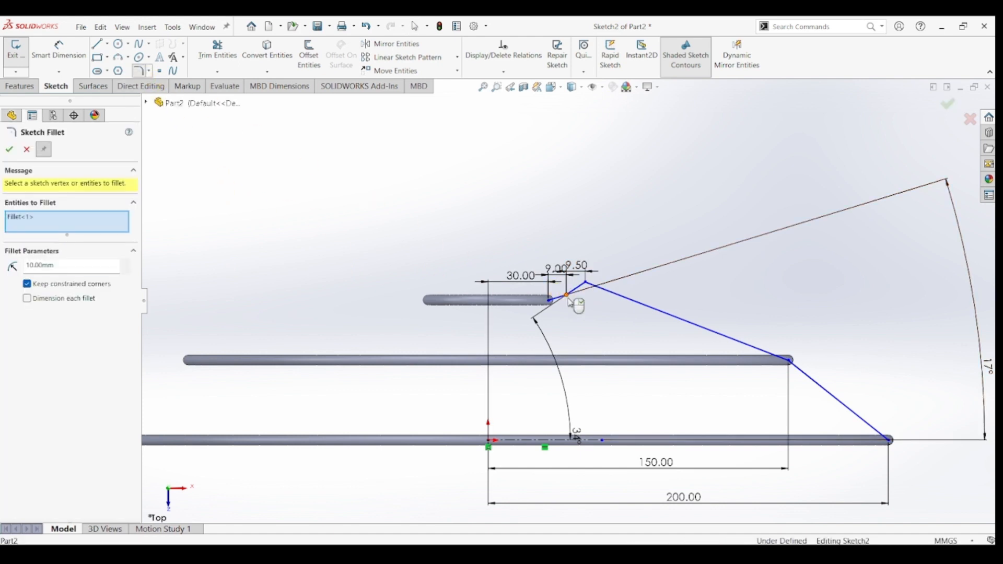
left_click(619, 294)
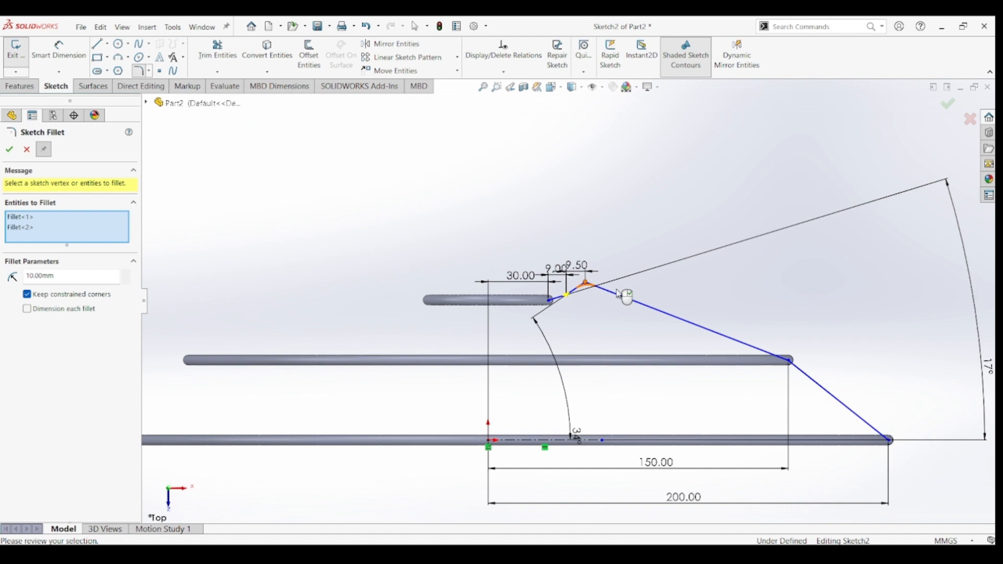
left_click(790, 362)
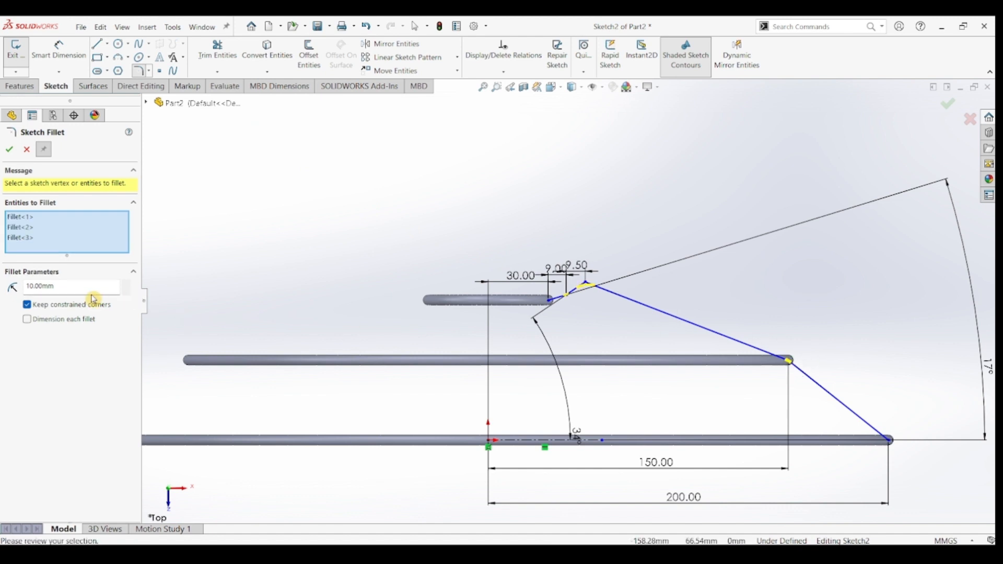
left_click(9, 151)
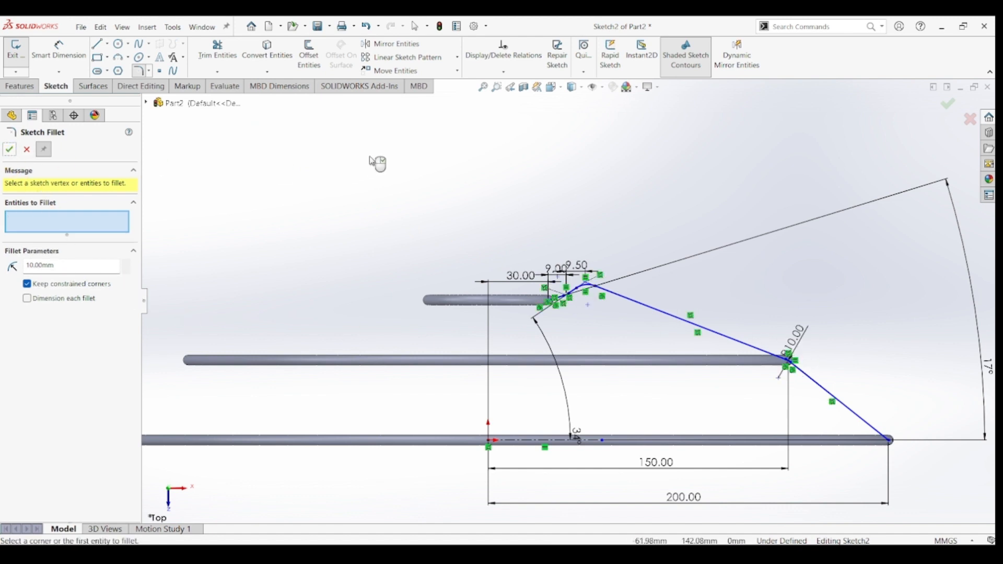
left_click(949, 110)
left_click(952, 109)
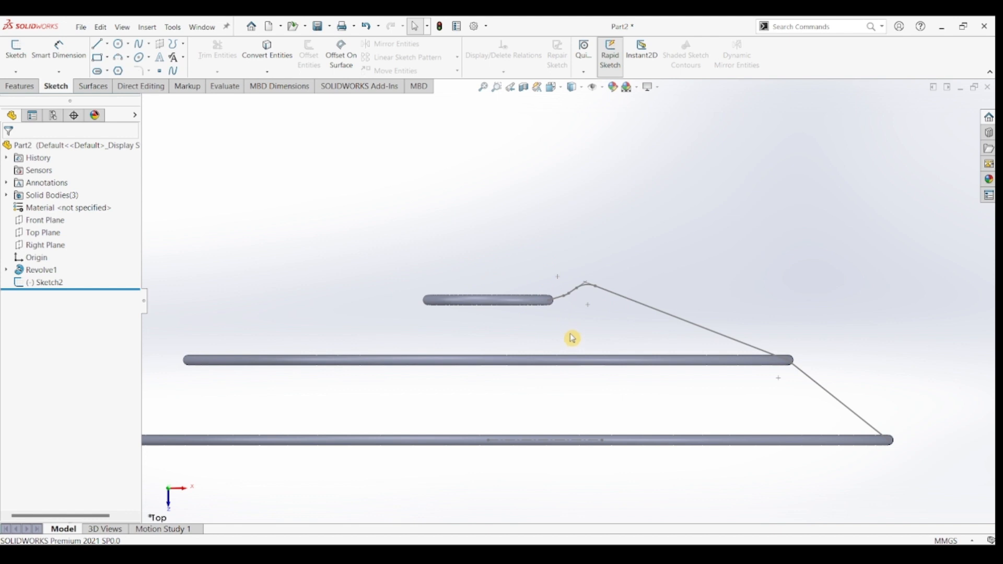
Step: Create a reference plane through the path's start point on the smallest ring, perpendicular to the path's first line
left_click(19, 88)
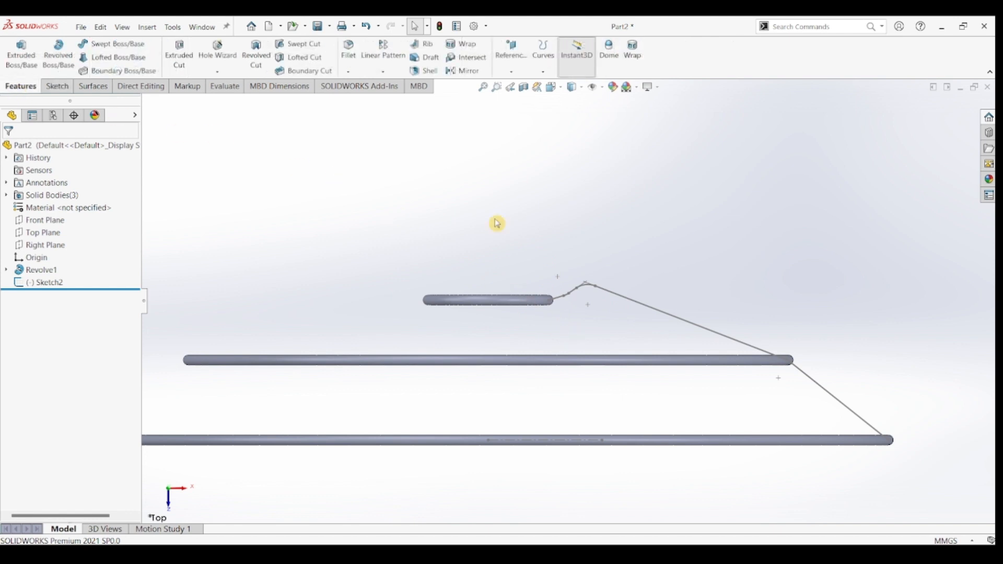
left_click(515, 74)
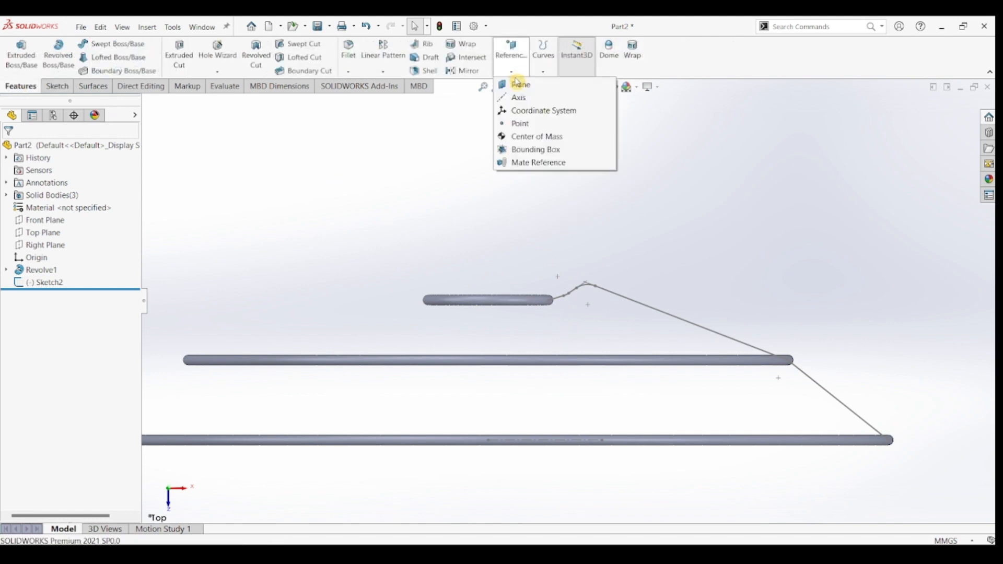
left_click(517, 83)
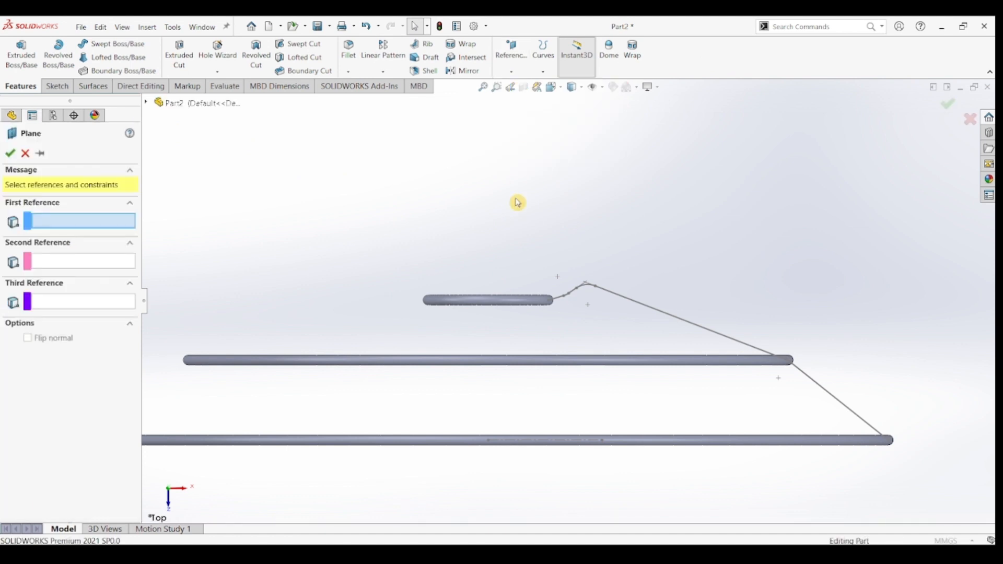
scroll(561, 312, "down", 5)
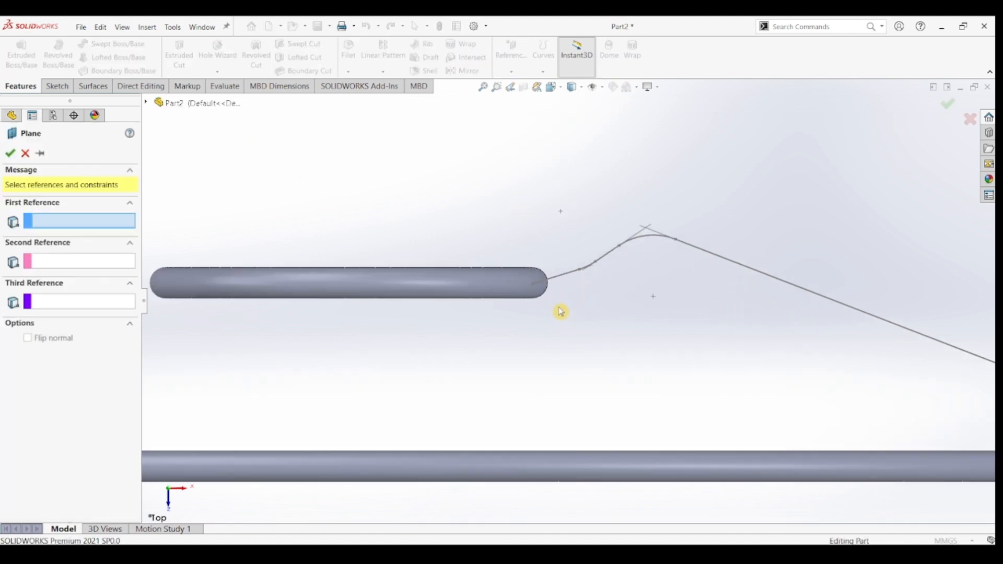
middle_click_drag(557, 300, 553, 327)
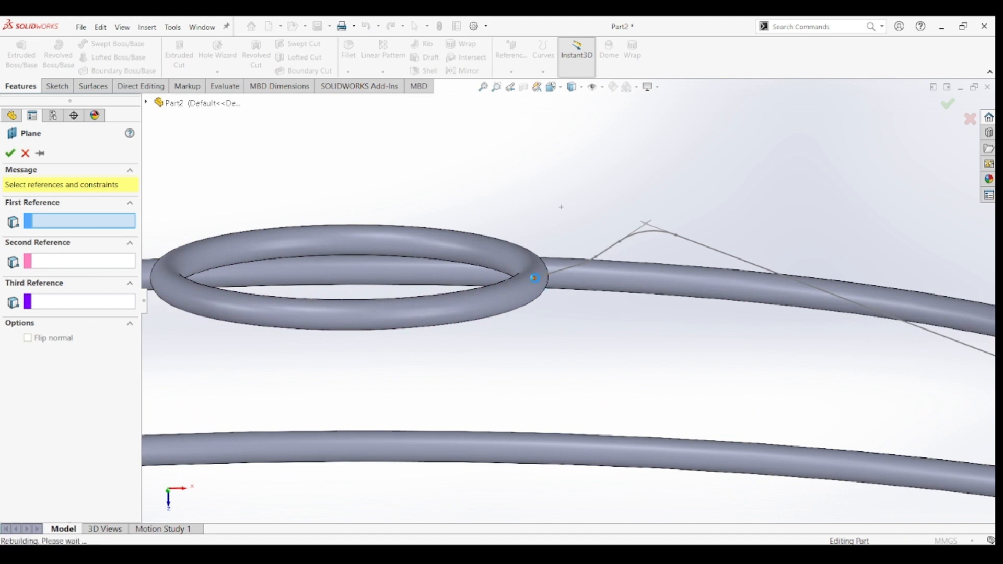
left_click(534, 278)
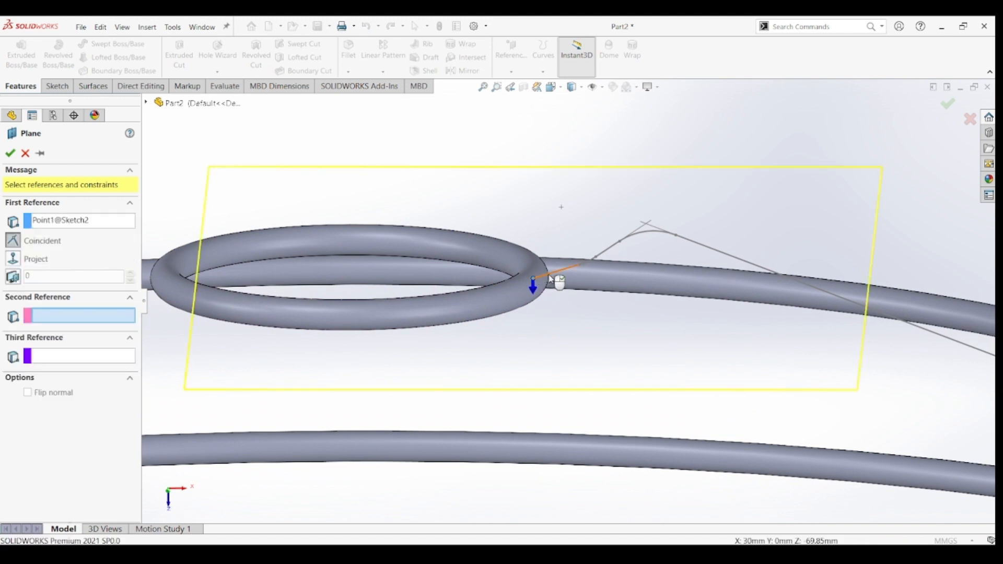
left_click(551, 280)
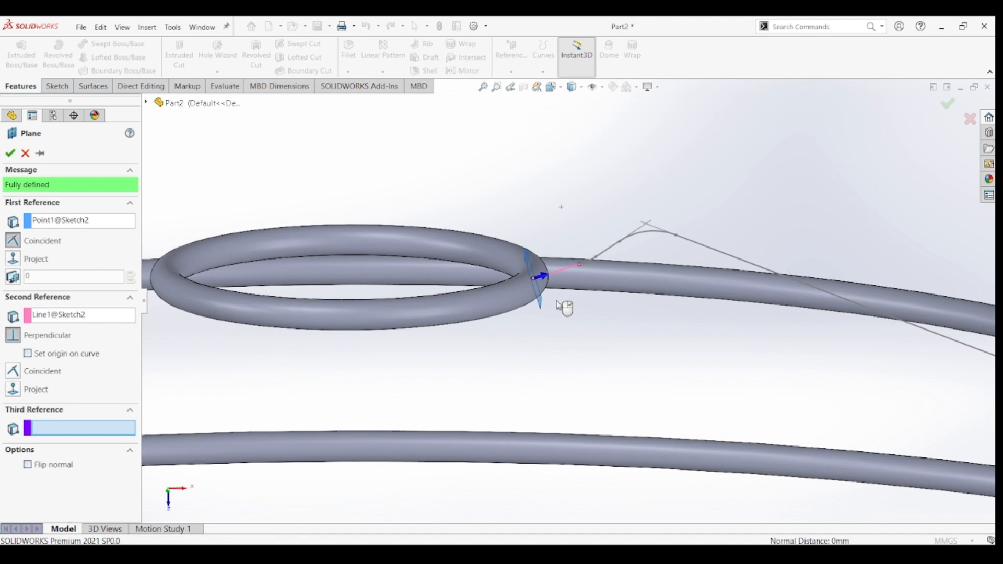
left_click(11, 153)
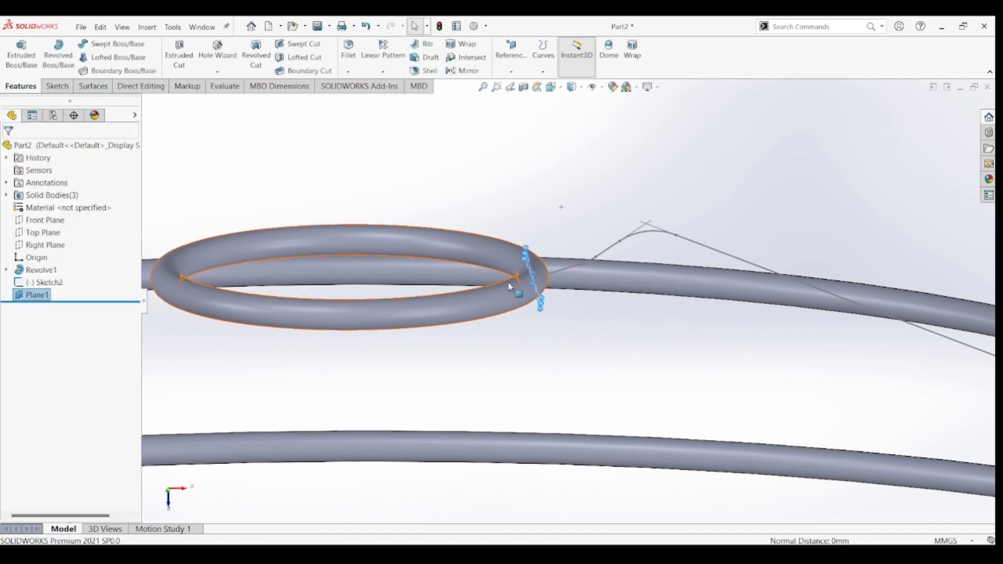
Step: Start a sketch on the new plane and draw a circle about 3.7 mm in diameter centred at the path's start point
left_click(55, 87)
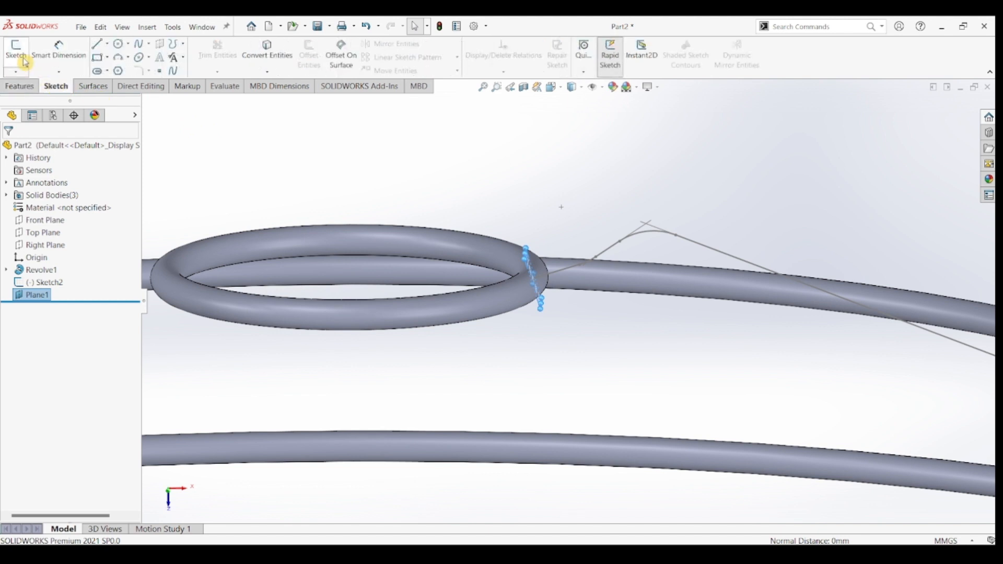
left_click(15, 50)
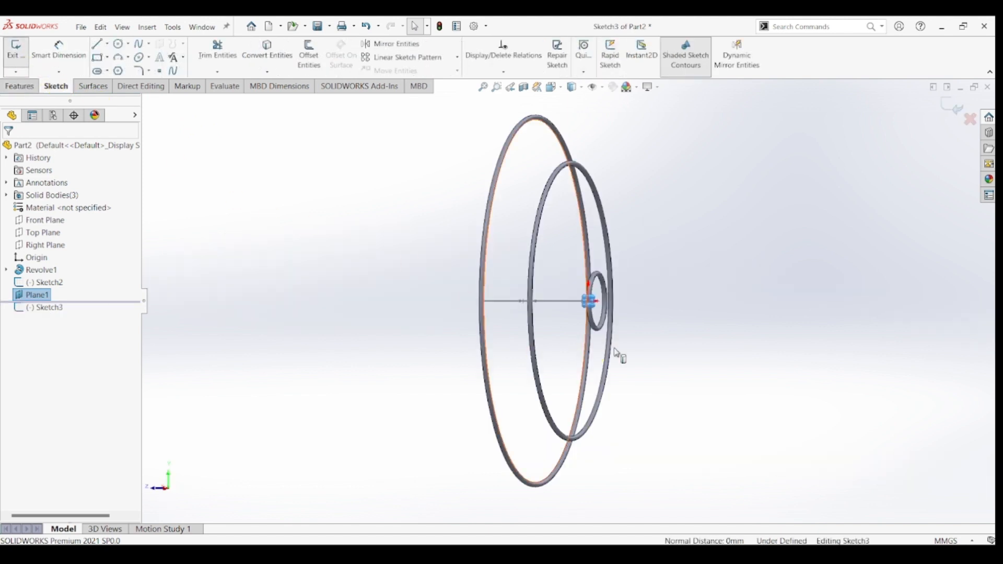
scroll(559, 302, "down", 5)
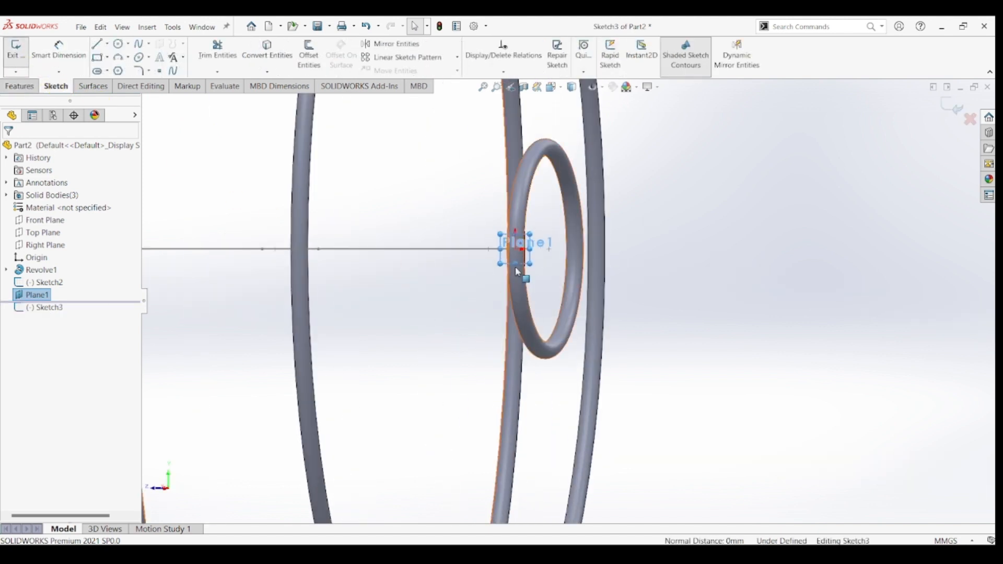
scroll(520, 269, "down", 4)
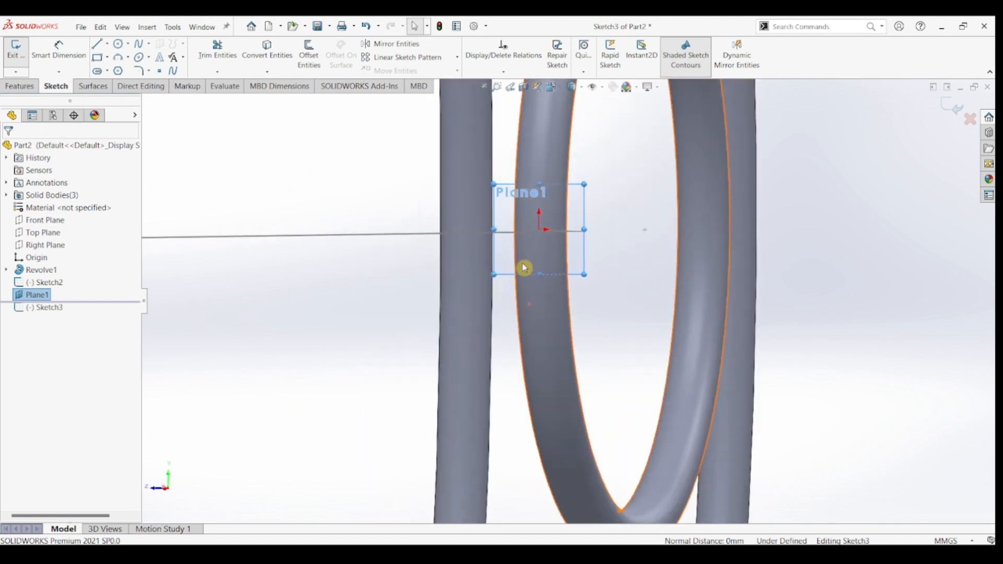
middle_click_drag(522, 267, 482, 273)
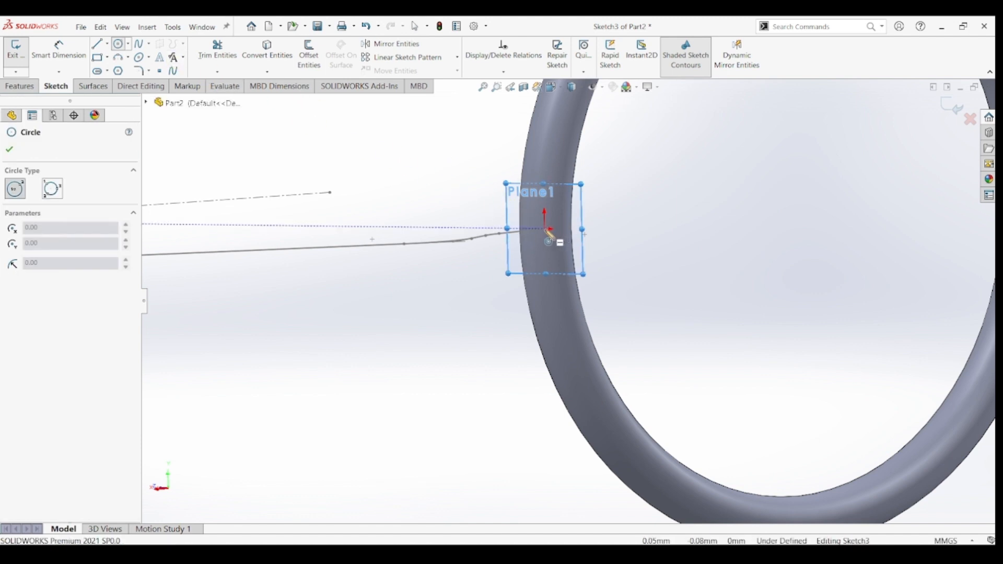
left_click_drag(549, 229, 561, 228)
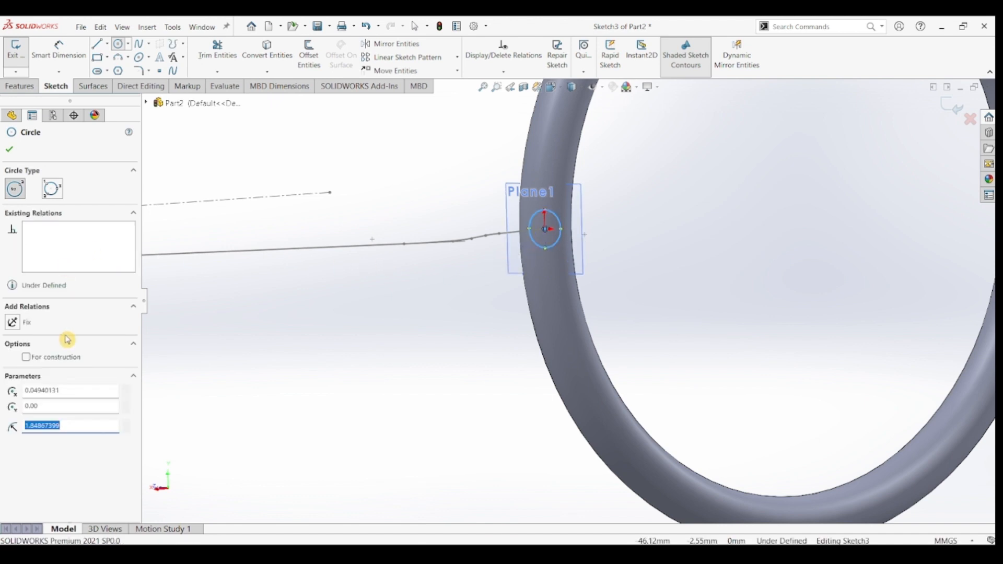
left_click(9, 149)
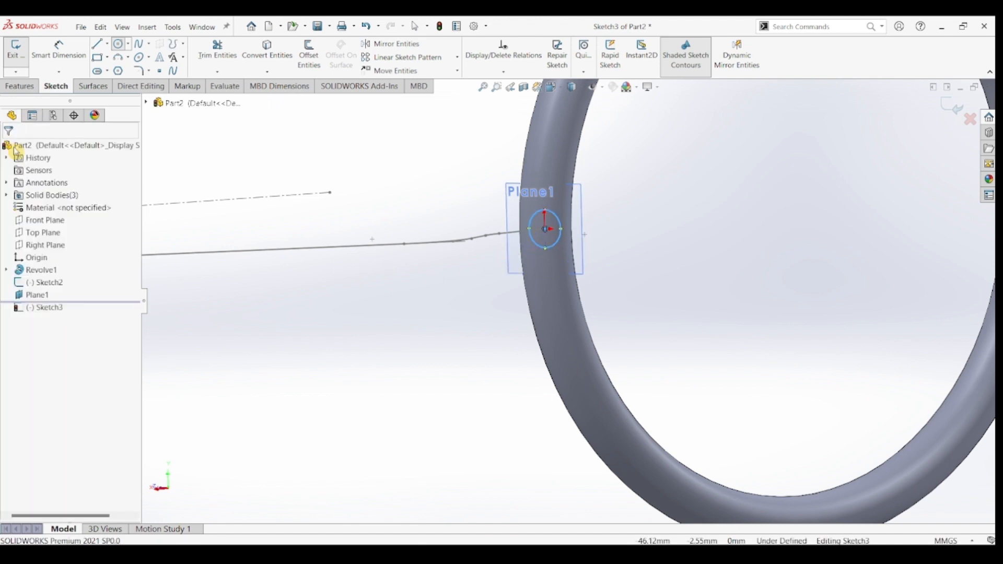
Step: Dimension the profile circle's diameter as 2.5 mm and exit the sketch
left_click(56, 66)
left_click(560, 228)
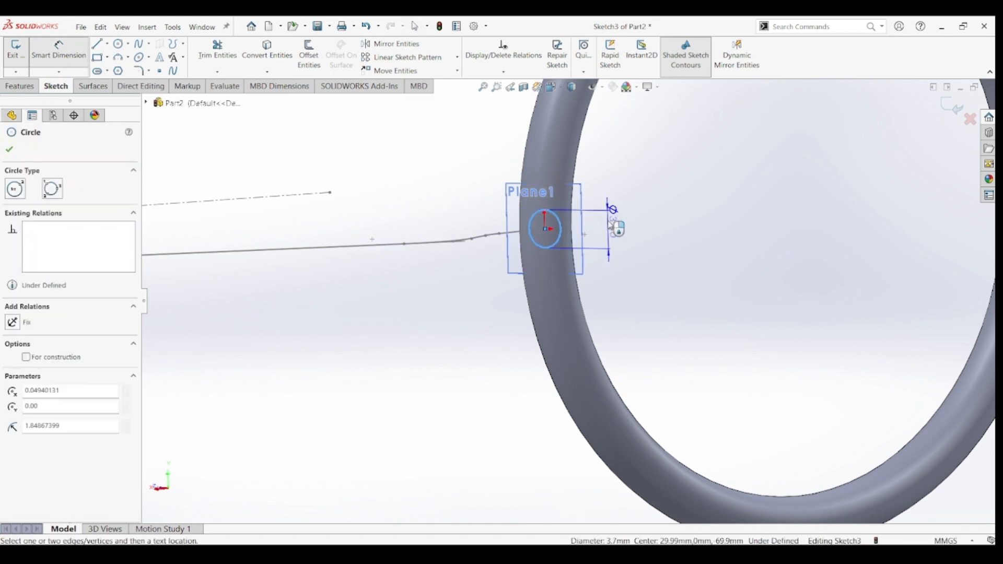
left_click(614, 222)
type("2")
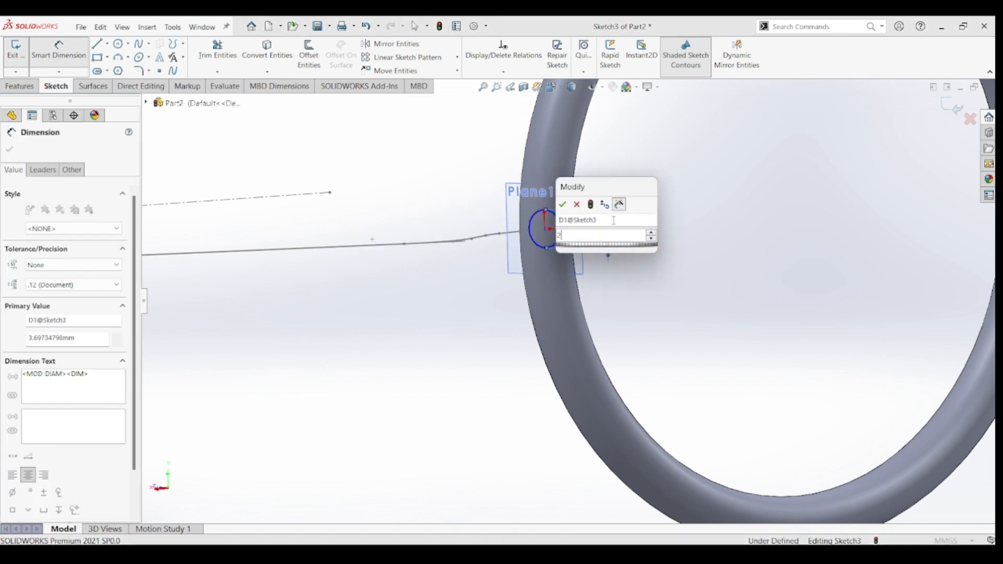
type(".5")
key("Return")
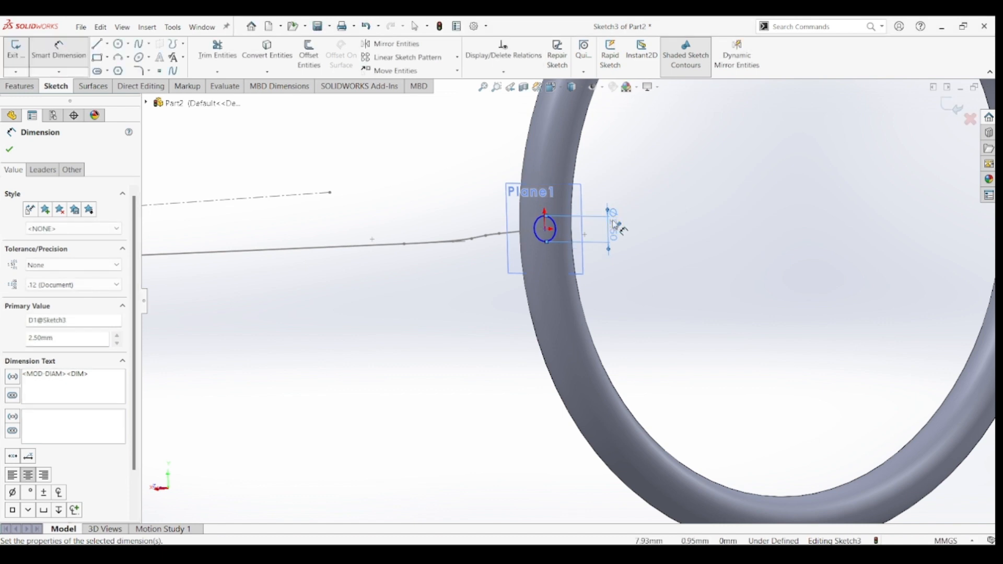
left_click(954, 116)
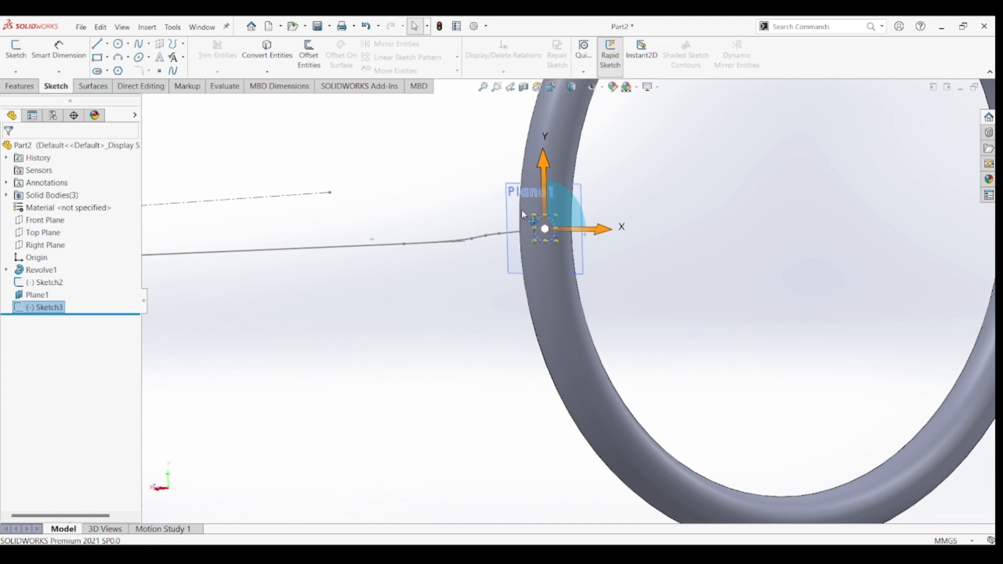
Step: Sweep the 2.5 mm circular profile along the filleted path to form the spoke
scroll(609, 291, "up", 4)
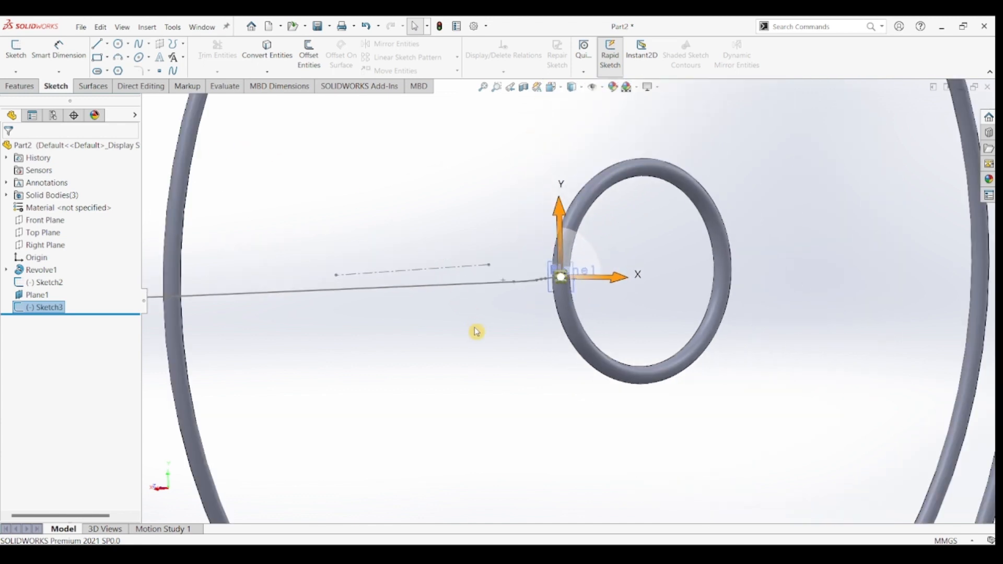
scroll(476, 332, "up", 3)
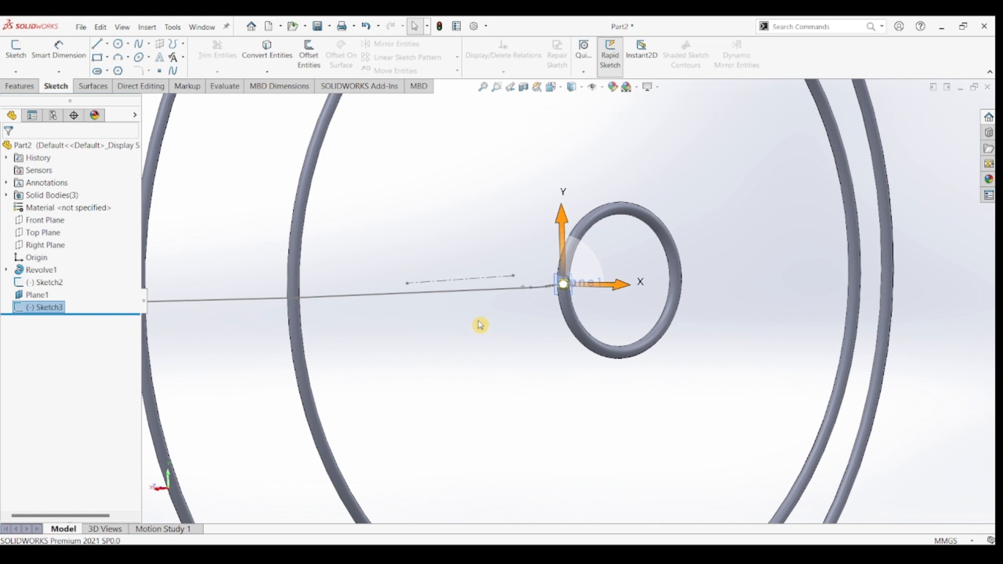
left_click(7, 88)
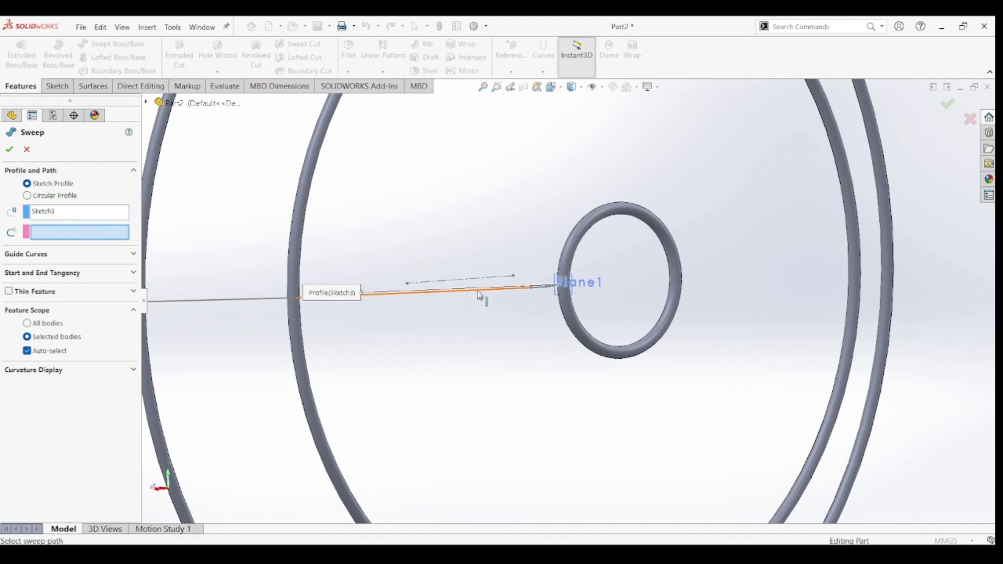
scroll(539, 292, "down", 5)
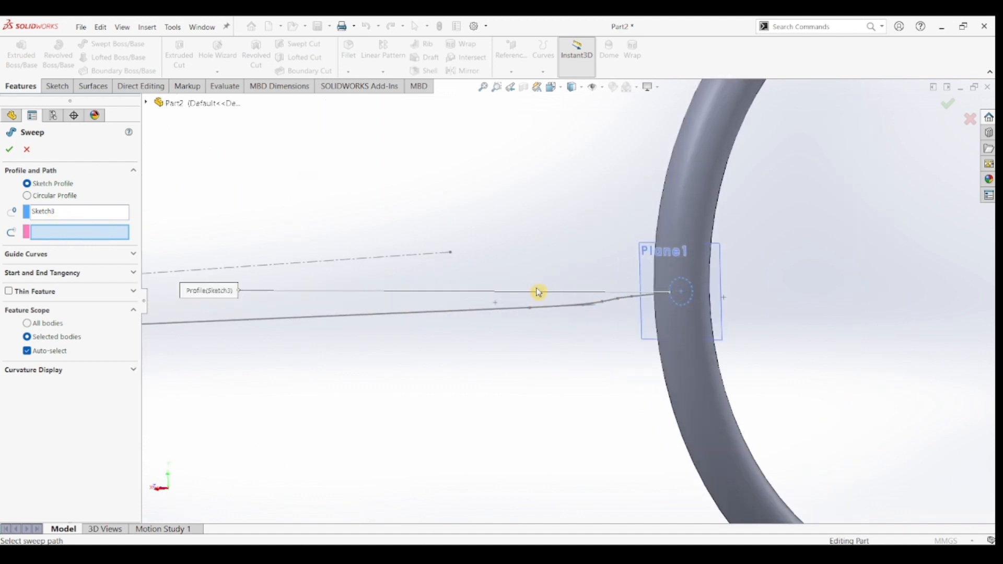
left_click(475, 317)
scroll(488, 347, "up", 5)
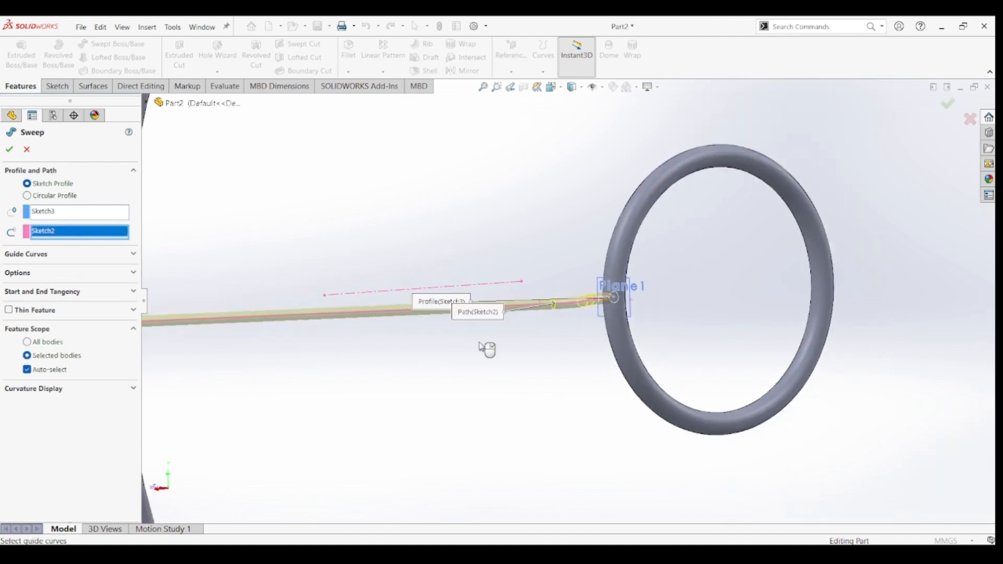
scroll(489, 346, "up", 3)
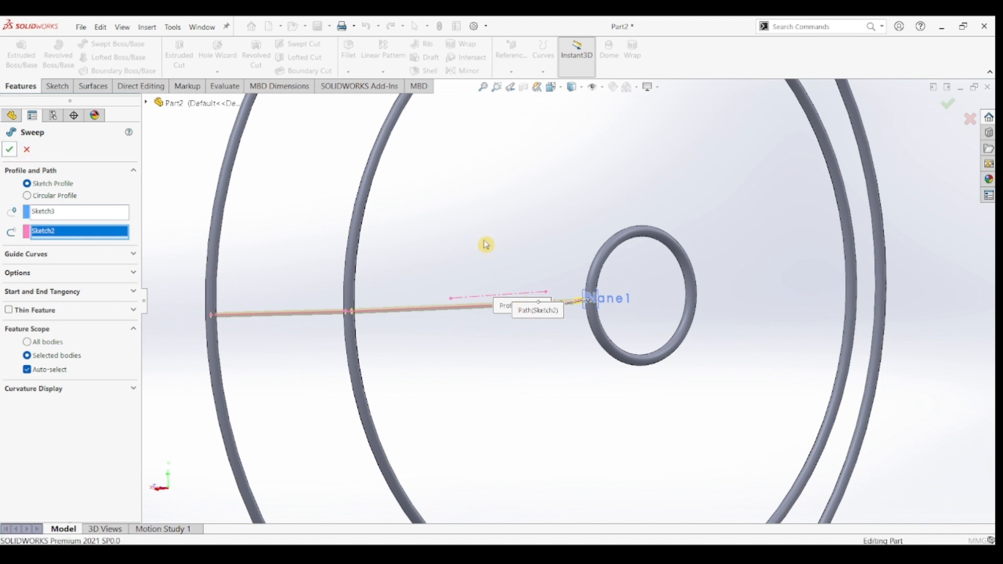
key("Return")
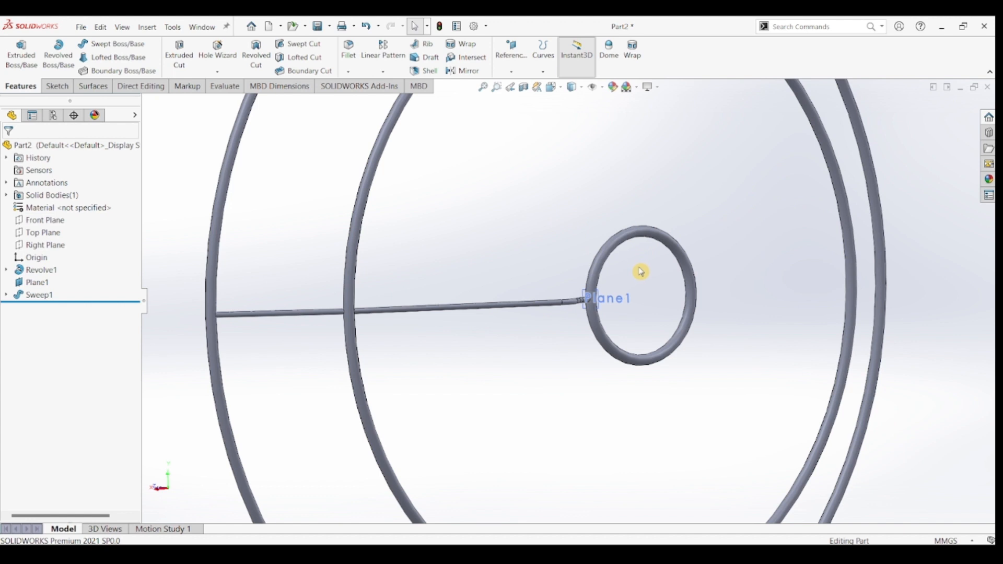
Step: Hide the reference plane at the spoke's inner end
scroll(614, 303, "down", 5)
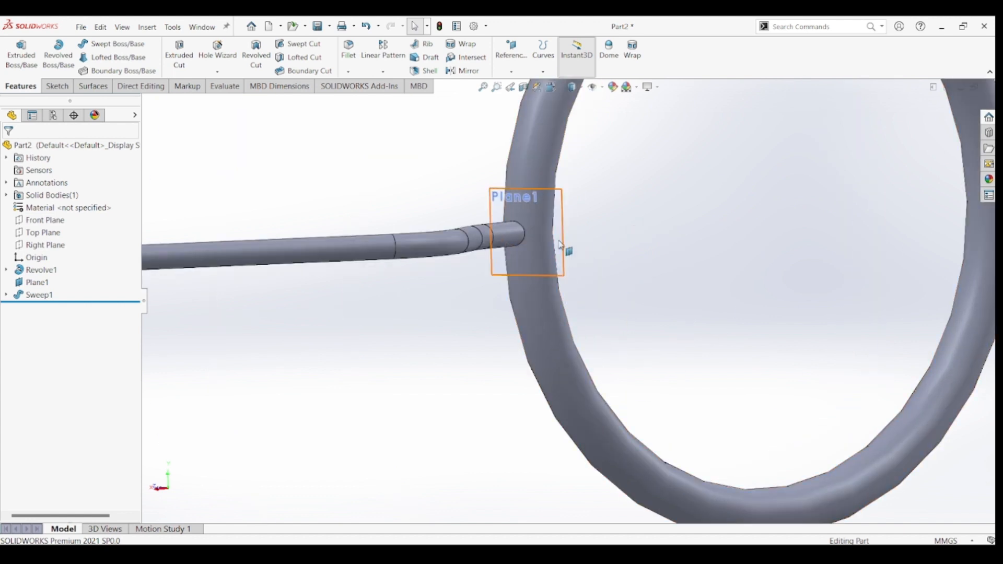
left_click(560, 245)
left_click(619, 212)
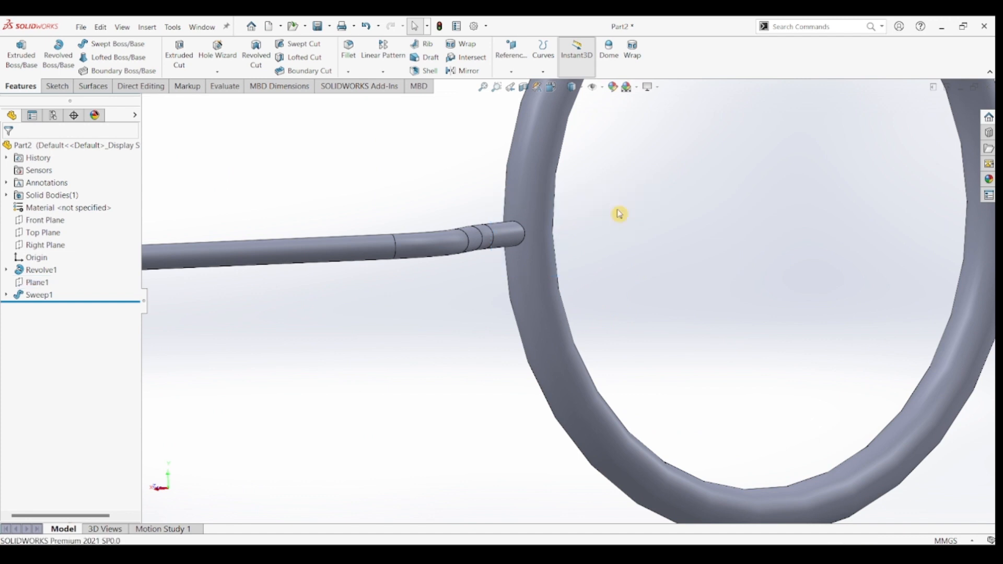
Step: Start a circular pattern with the swept spoke as the feature to repeat
scroll(616, 269, "up", 1)
scroll(615, 269, "up", 4)
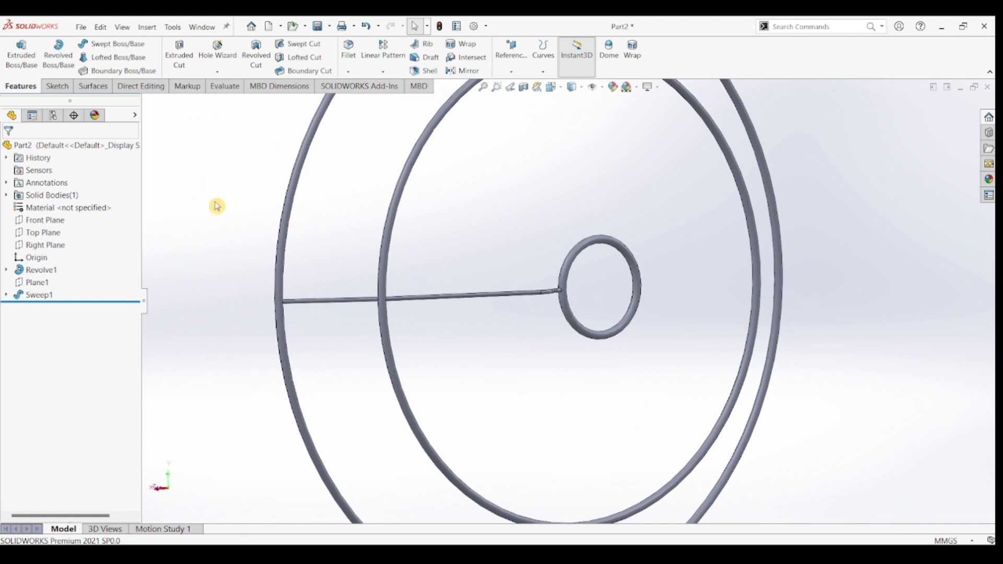
scroll(561, 335, "up", 3)
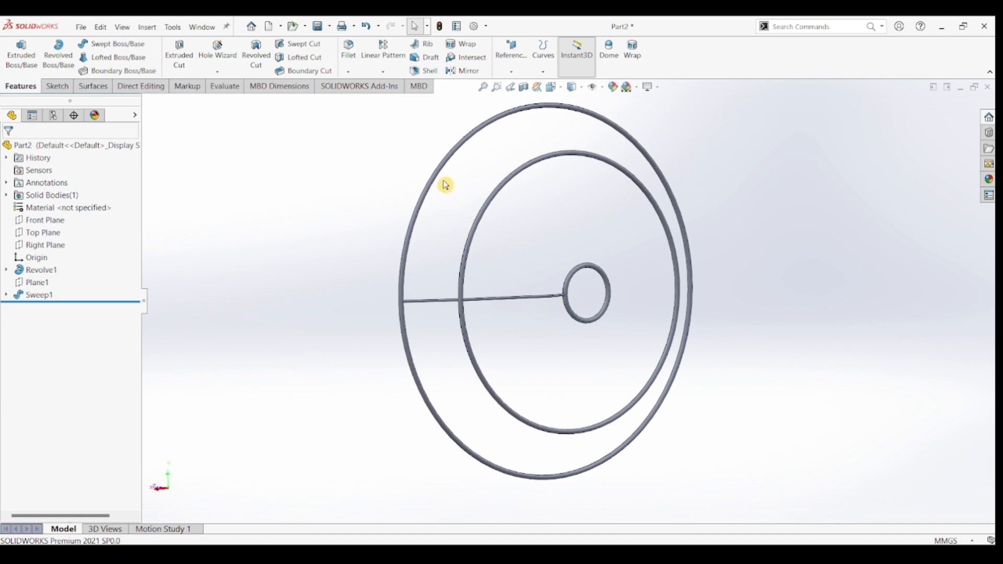
left_click(382, 75)
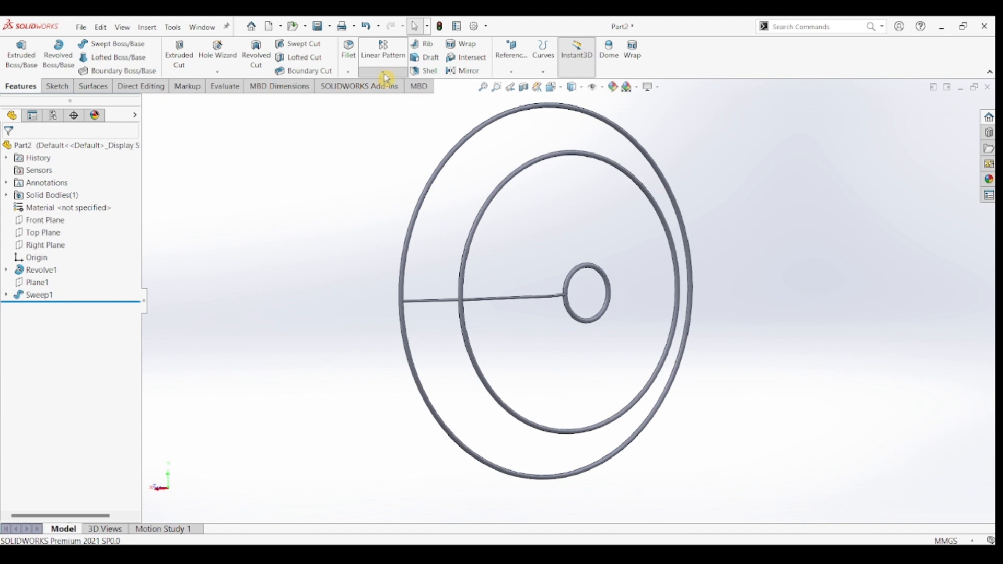
left_click(385, 99)
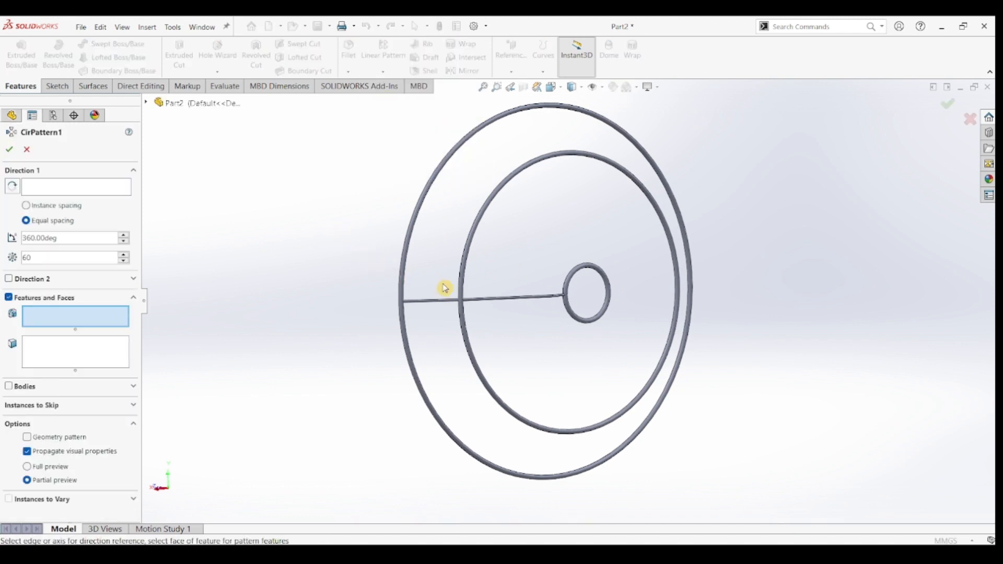
left_click(490, 304)
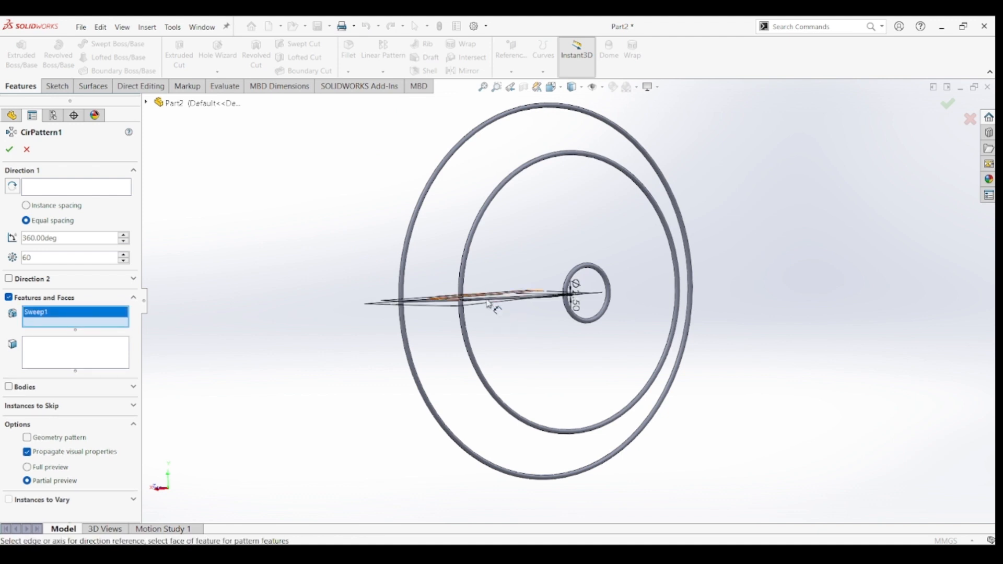
Step: Show temporary axes and pattern the spoke around the rings' central axis with 60 equally spaced instances over 360 degrees
left_click(58, 189)
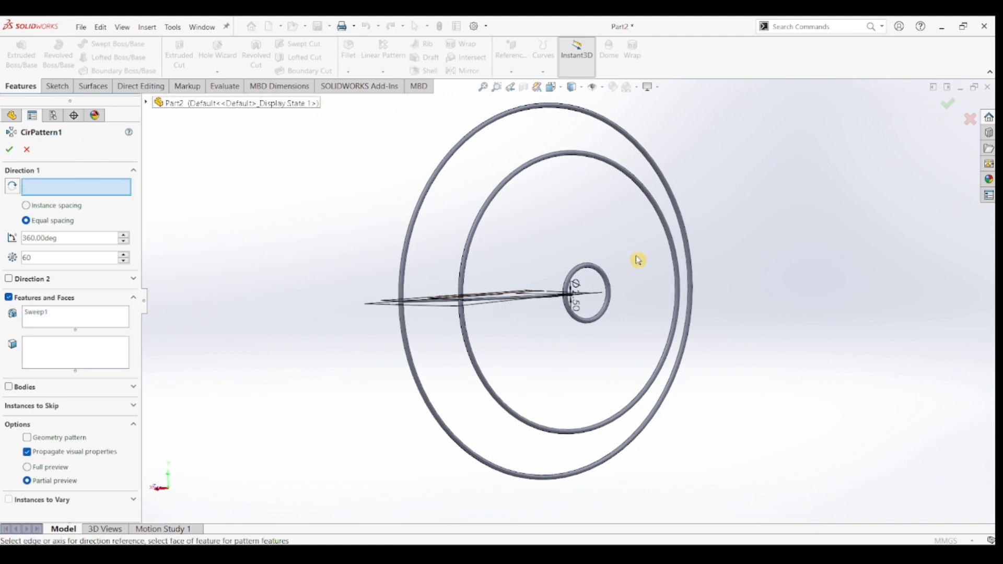
left_click(602, 89)
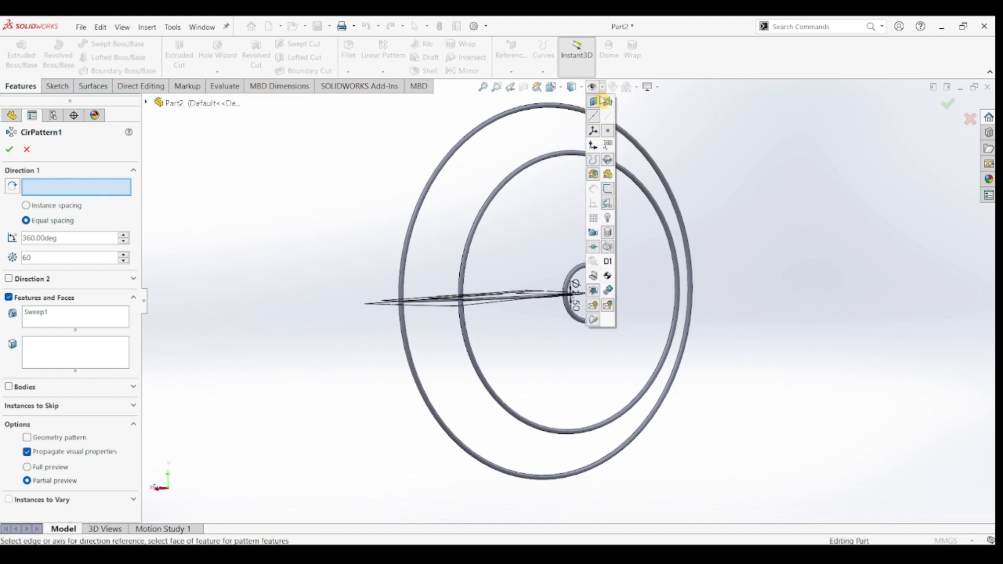
left_click(610, 118)
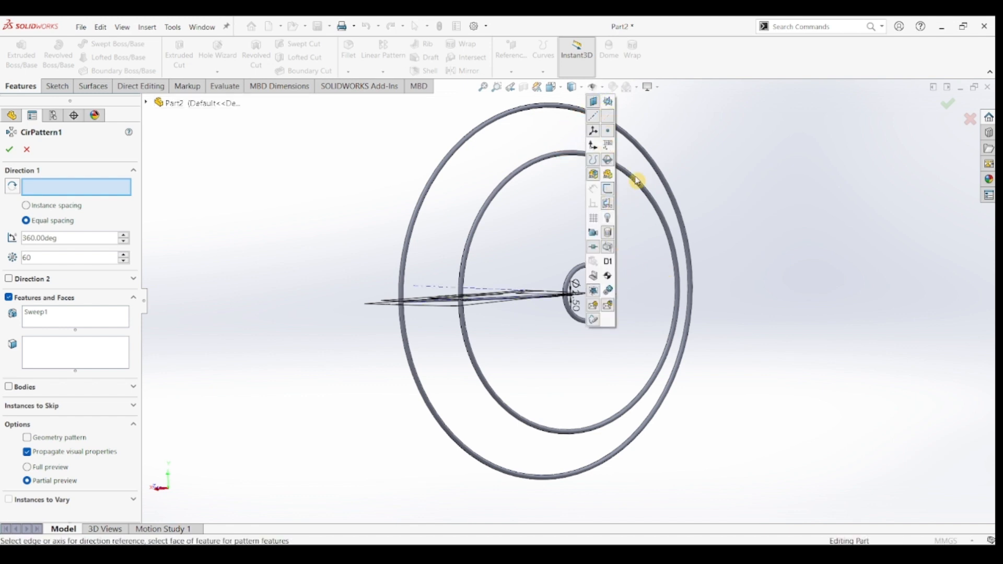
left_click(478, 291)
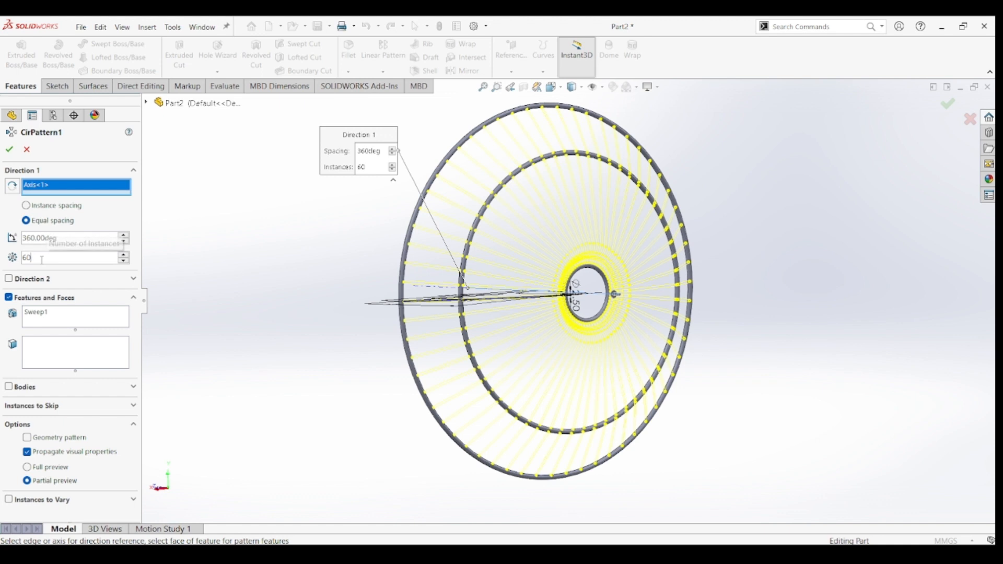
left_click_drag(42, 260, 20, 259)
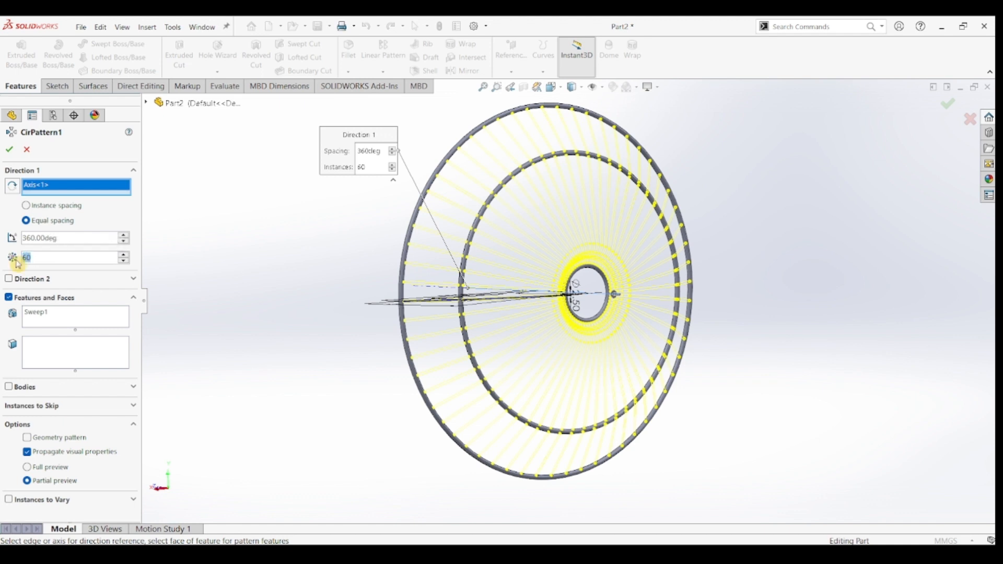
left_click(9, 152)
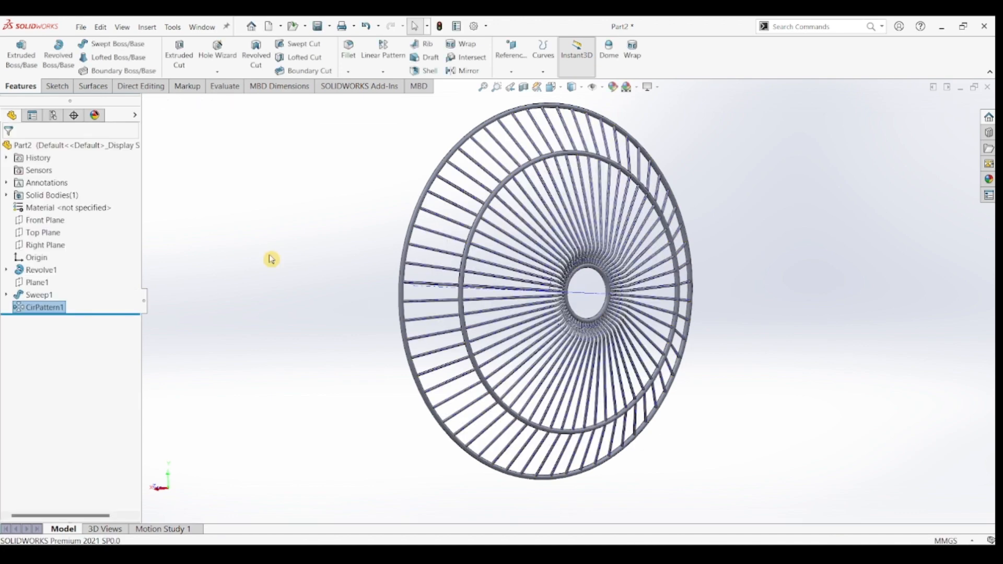
Step: Hide the temporary axes
mouse_move(772, 328)
middle_mouse_down()
mouse_move(732, 324)
mouse_move(651, 348)
mouse_move(824, 322)
mouse_move(781, 324)
middle_mouse_up()
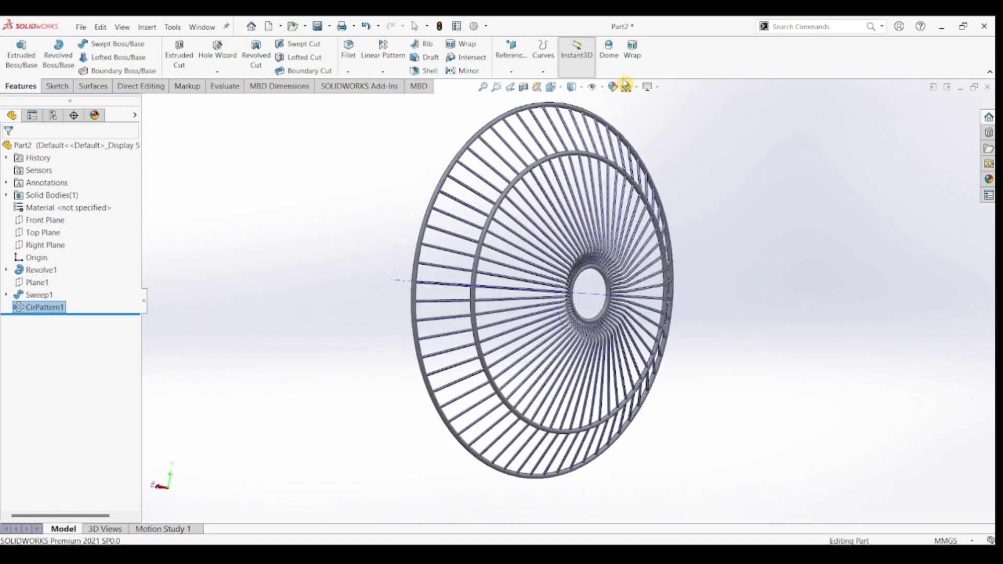
mouse_move(564, 93)
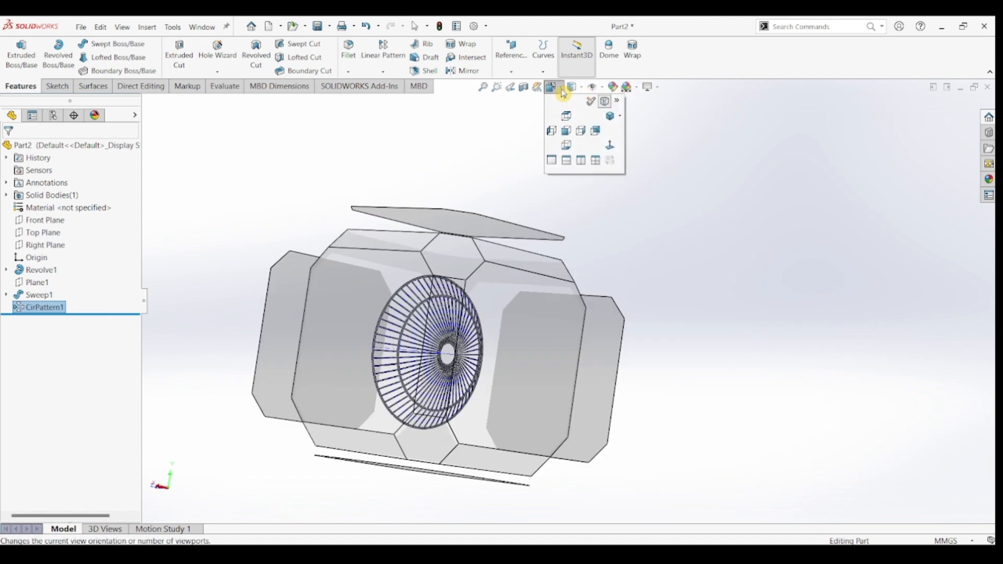
mouse_move(598, 89)
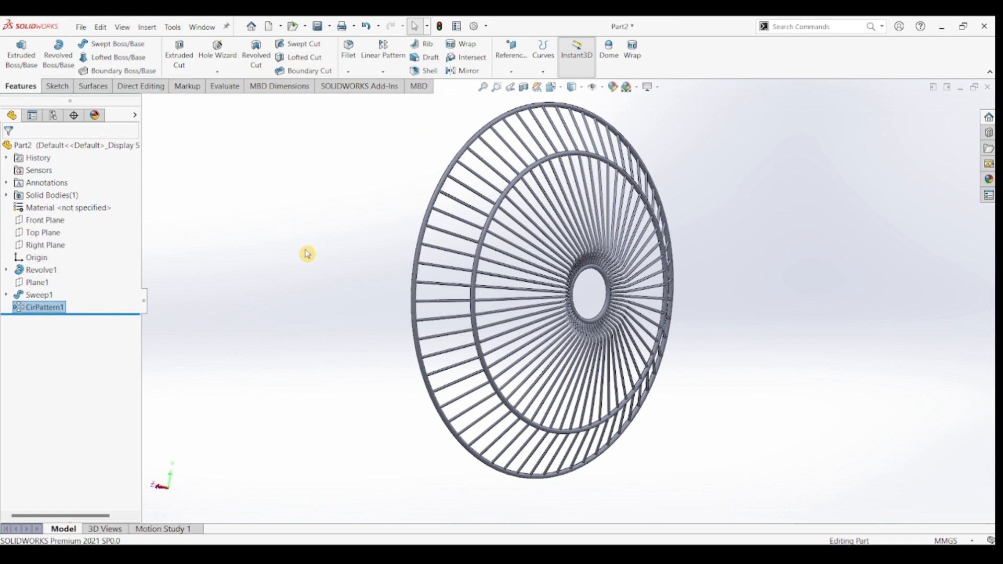
Step: Mirror the grill body about the Front Plane with merged solids
left_click(41, 220)
middle_click_drag(195, 271, 324, 311)
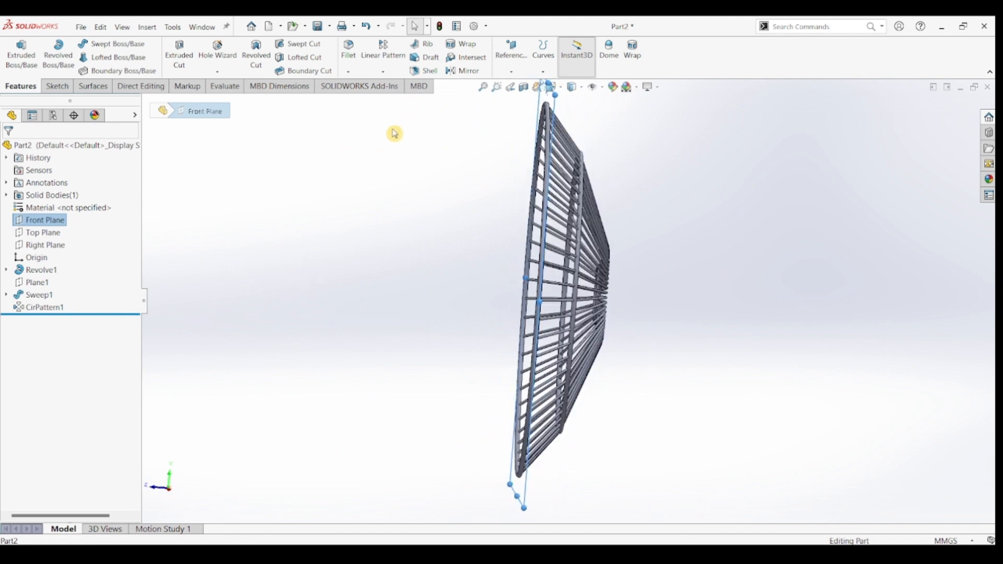
left_click(467, 76)
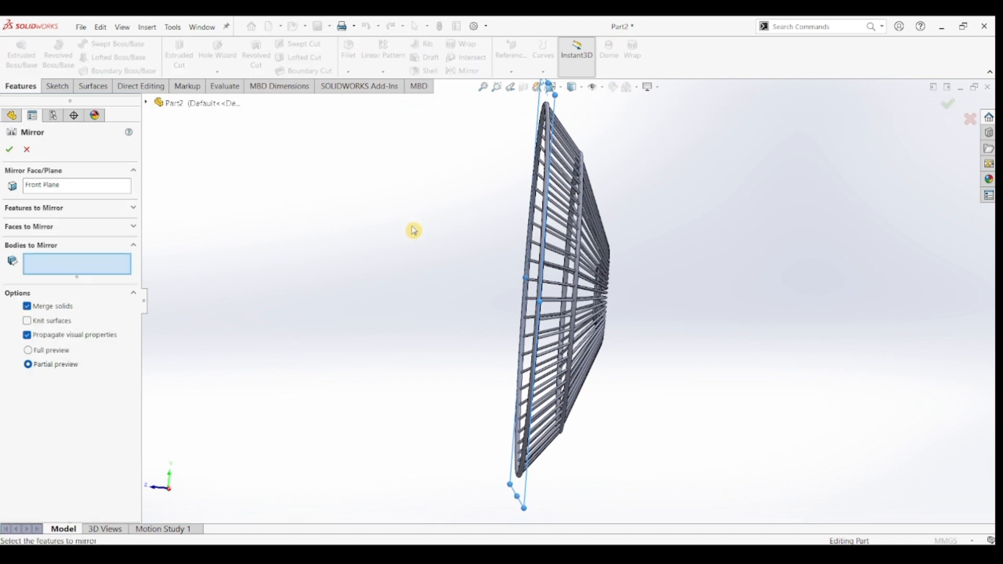
left_click(581, 264)
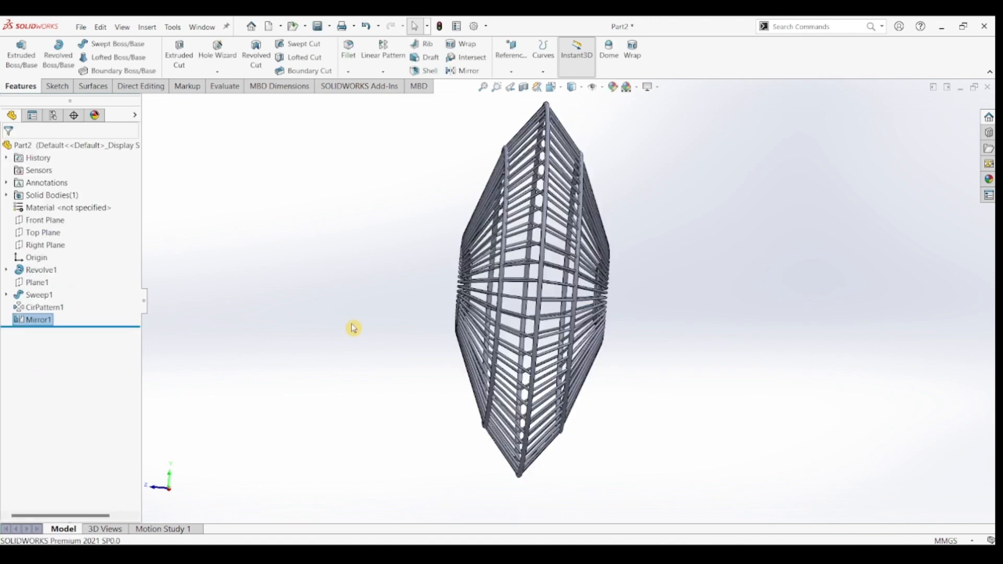
Step: Start a sketch on the Right Plane and draw a narrow upright corner rectangle at the original half's smallest ring, just below the central axis
middle_click_drag(656, 441, 572, 392)
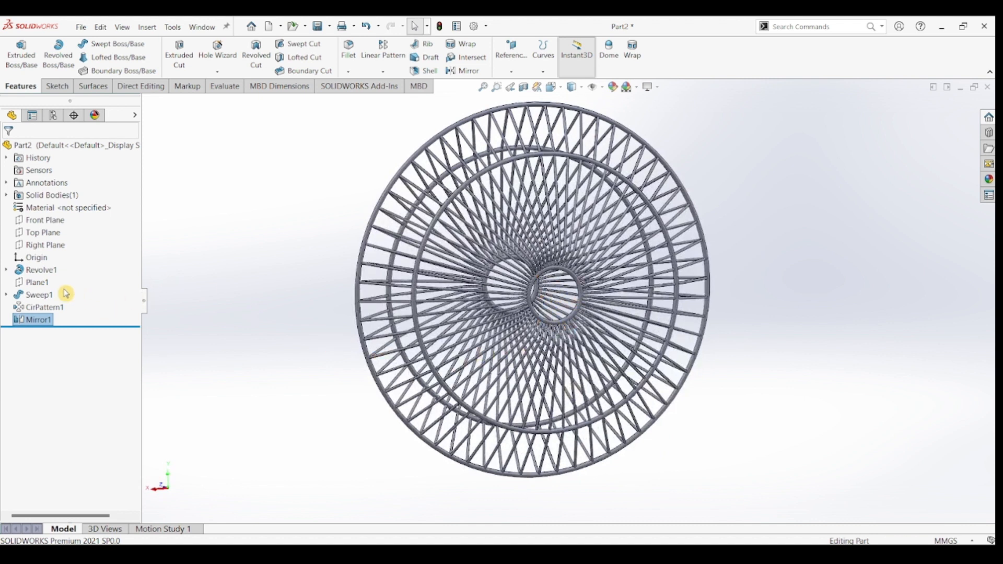
left_click(41, 244)
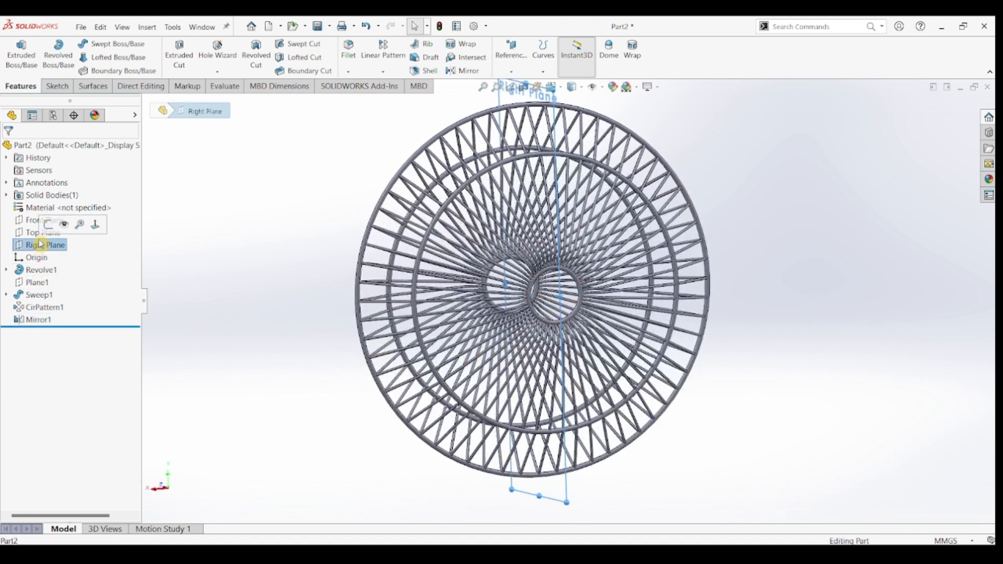
left_click(57, 86)
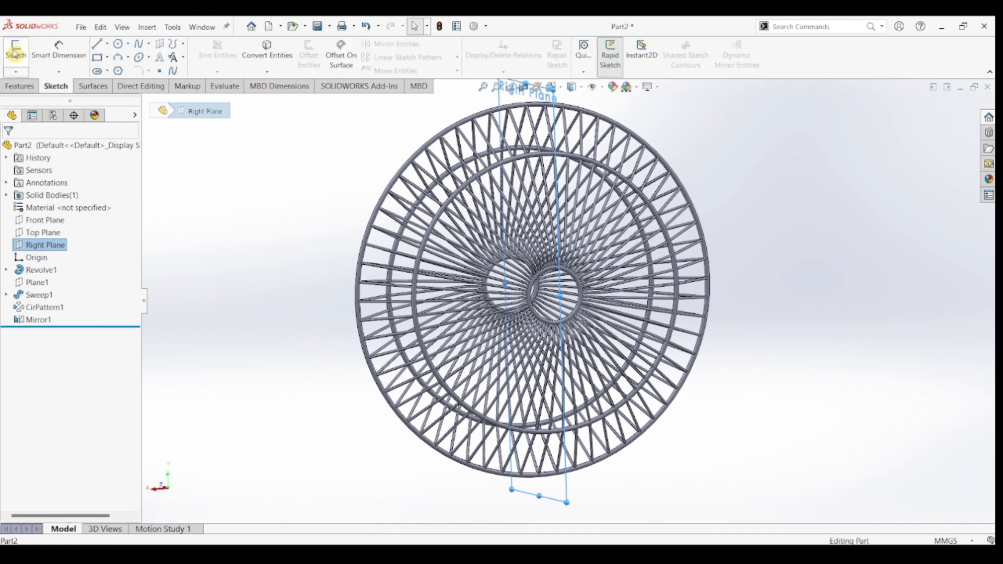
left_click(16, 51)
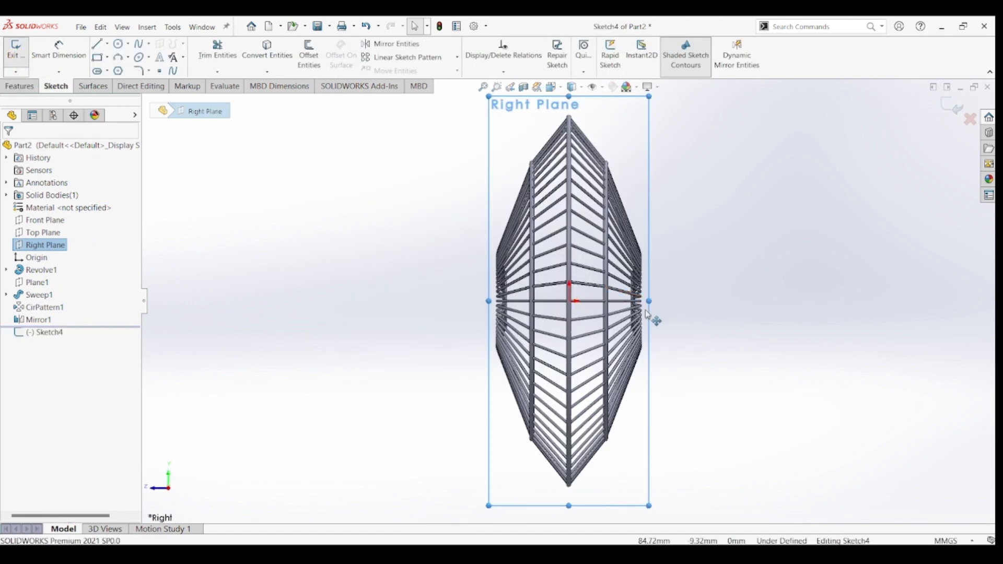
scroll(640, 314, "down", 5)
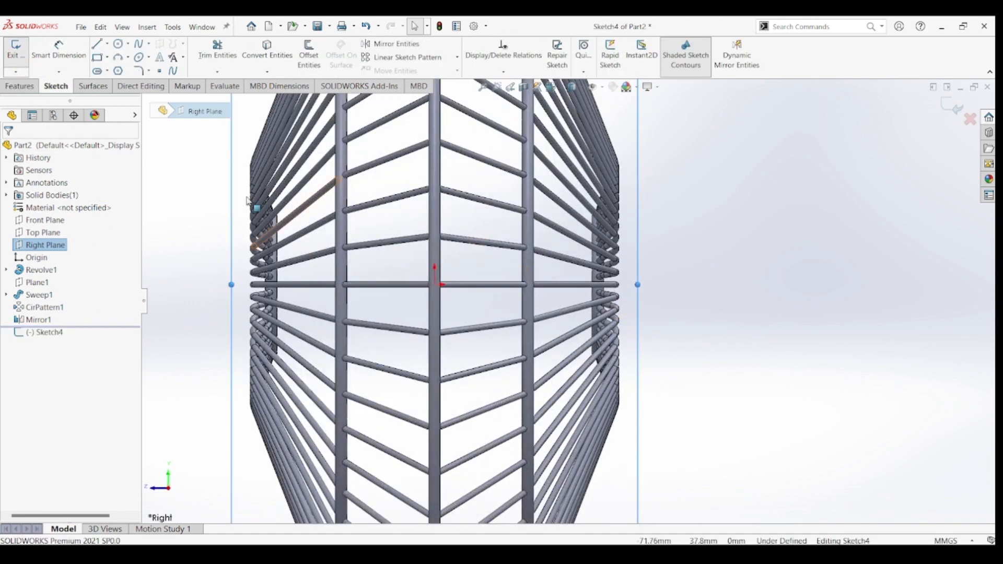
left_click(97, 57)
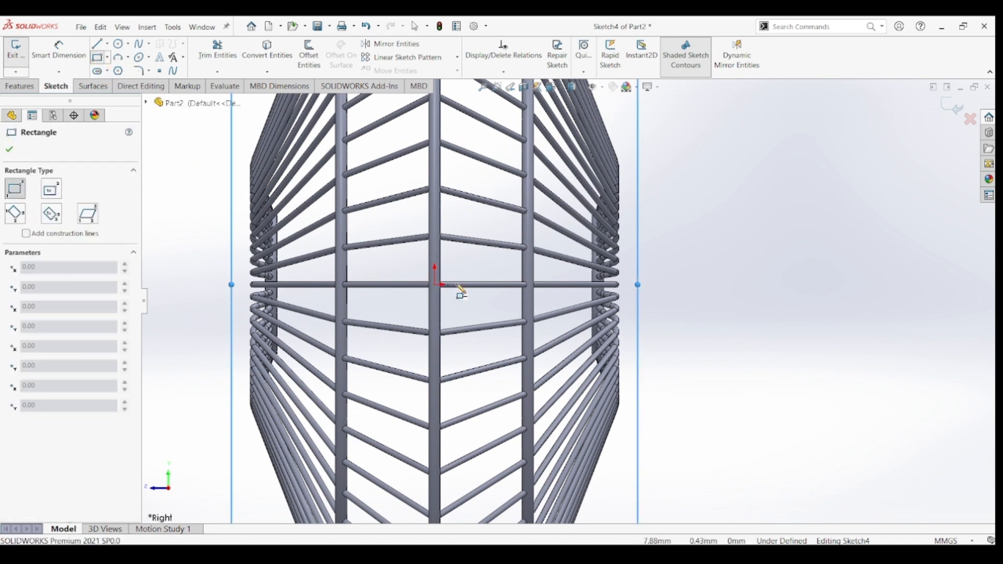
left_click(597, 286)
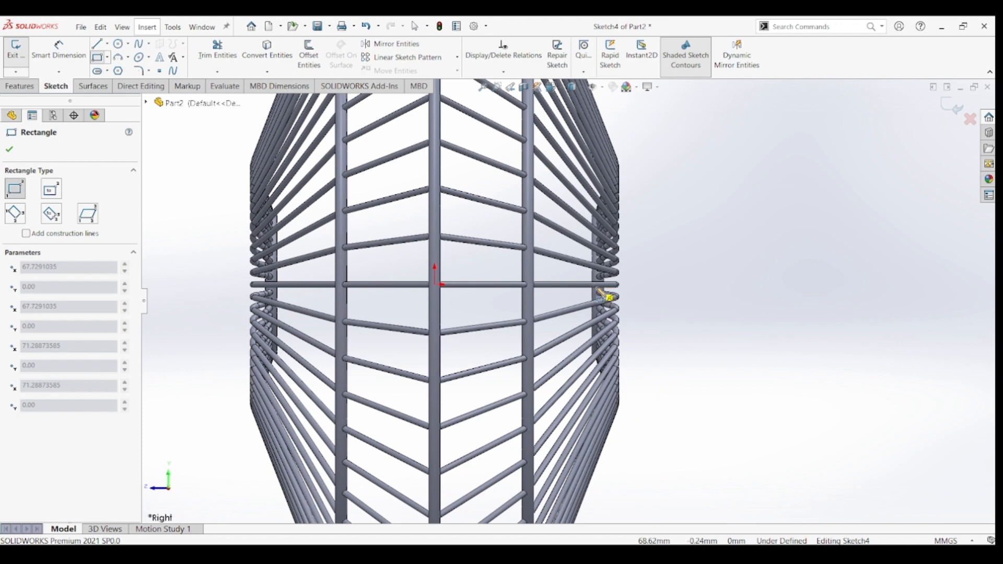
left_click(604, 359)
key("Escape")
scroll(617, 300, "down", 5)
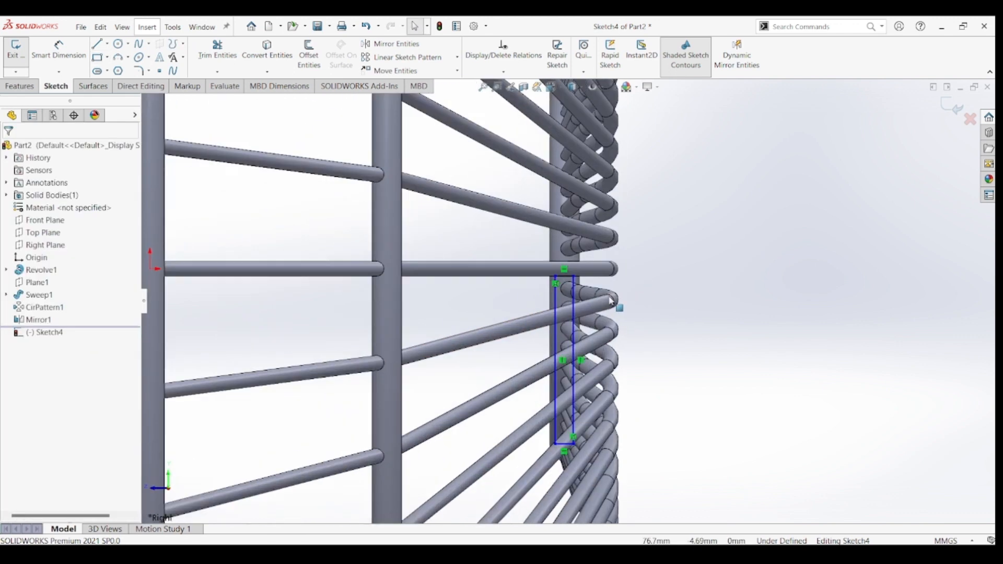
scroll(606, 303, "up", 2)
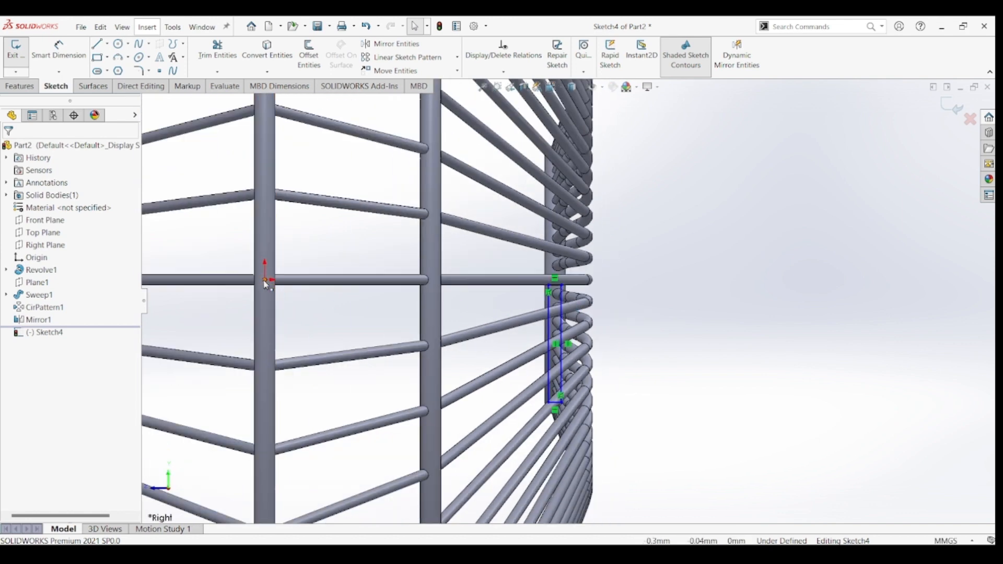
Step: Try to make the rectangle's upper corner nearest the origin horizontal with the origin, and delete the conflicting relation
left_click(265, 281)
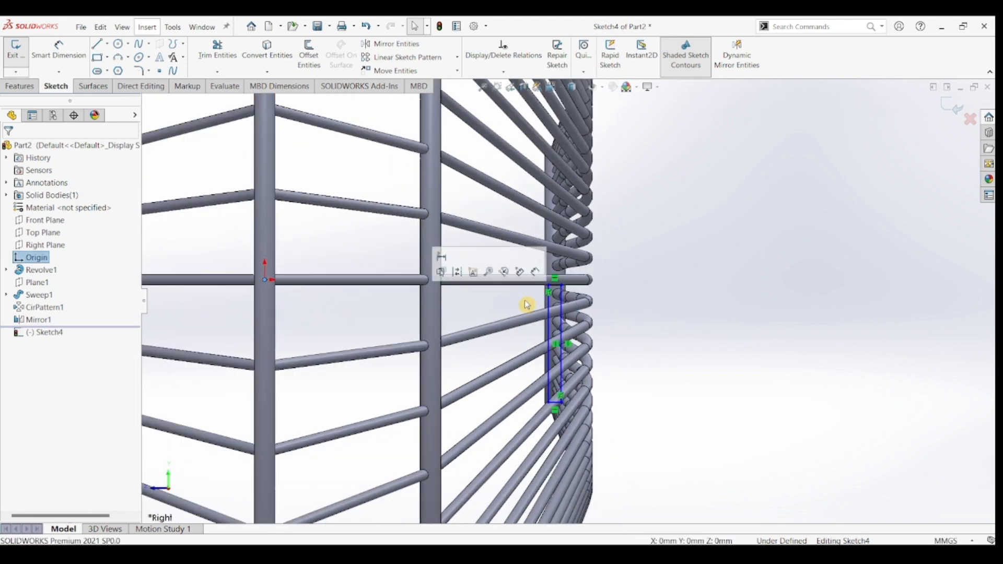
left_click(549, 287, "ctrl")
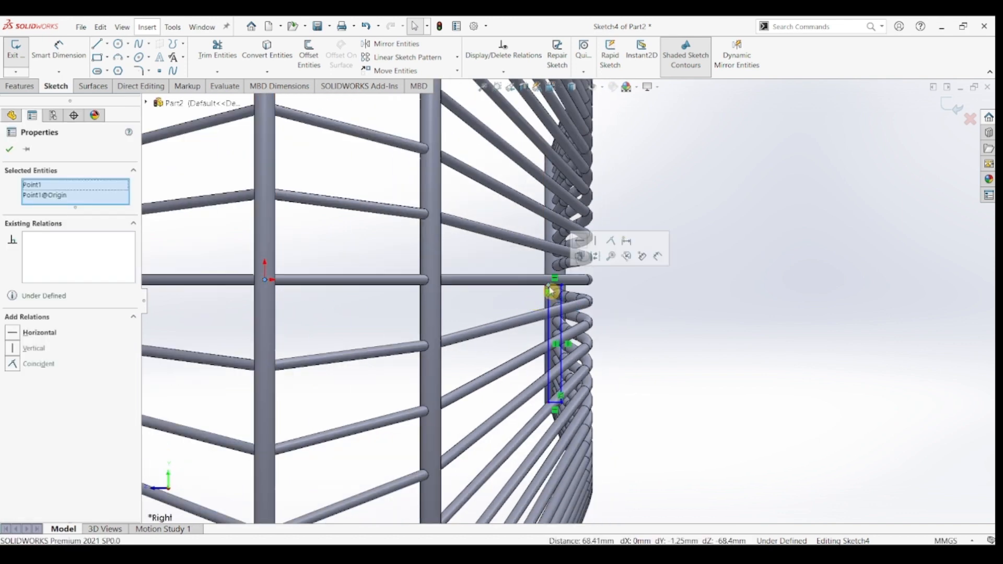
left_click(581, 243)
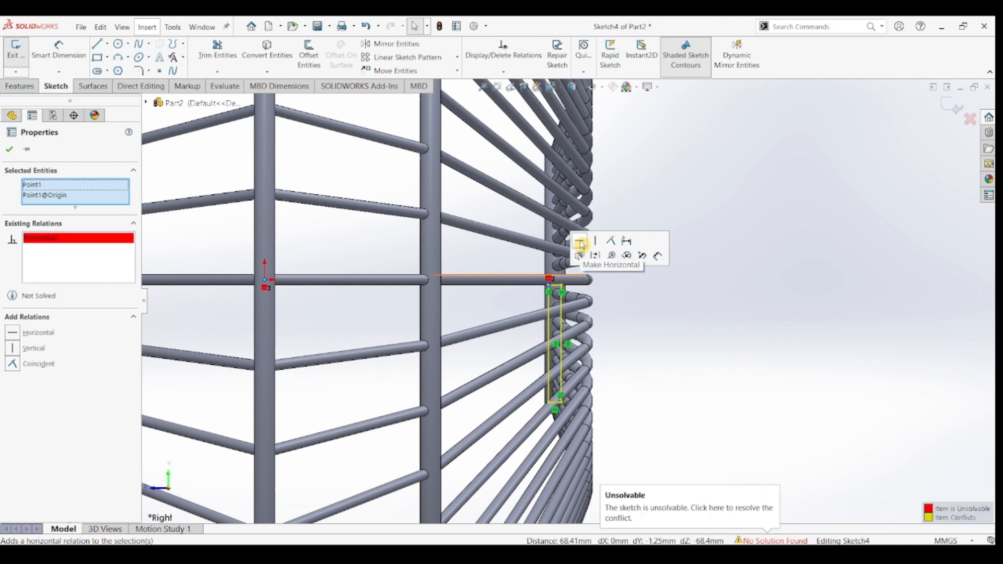
left_click(50, 243)
key("Delete")
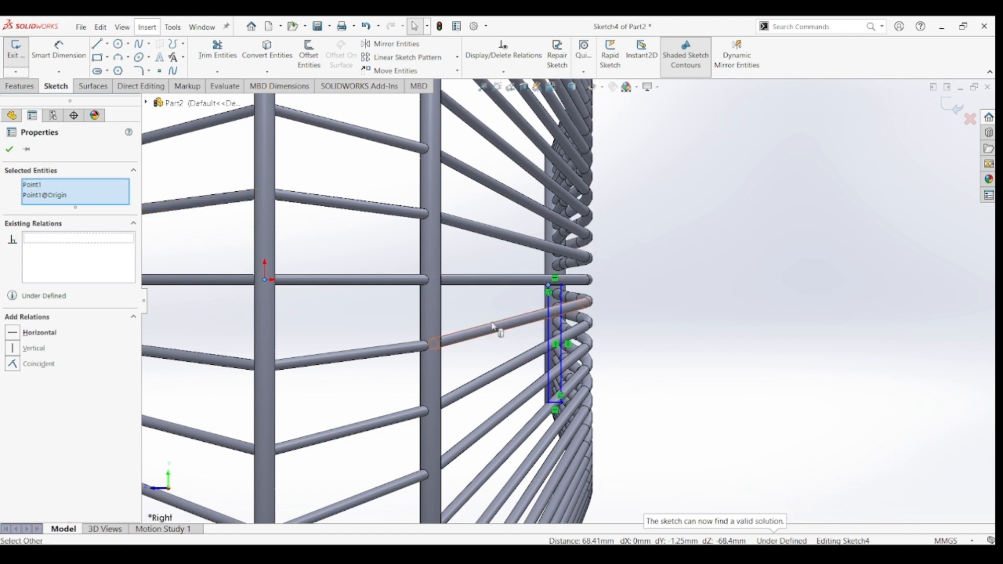
Step: Delete the relations that tie the rectangle's two opposite corners to the model, the upper corner nearest the origin and the lower far one
scroll(548, 287, "down", 2)
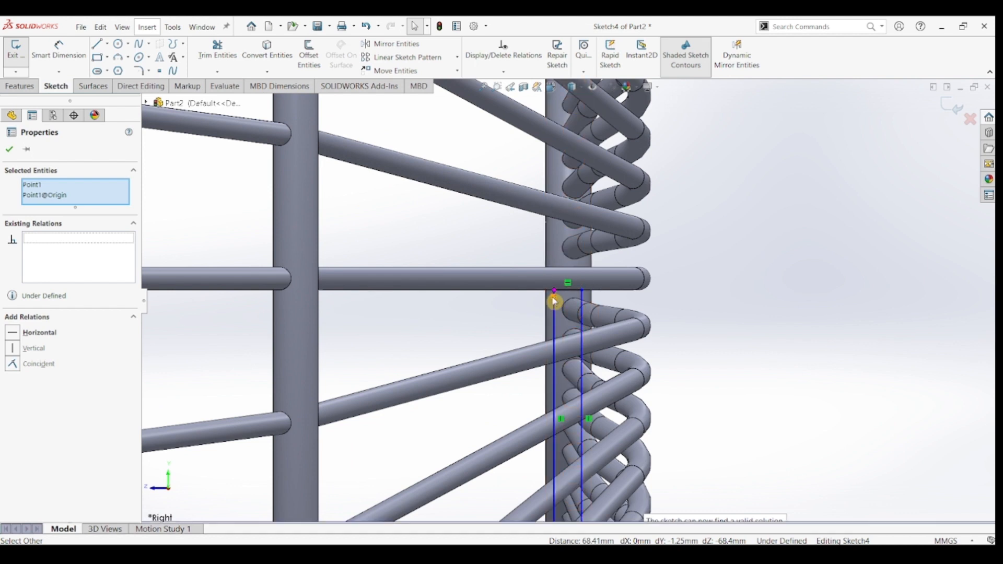
left_click(553, 297)
key("Delete")
scroll(560, 371, "up", 3)
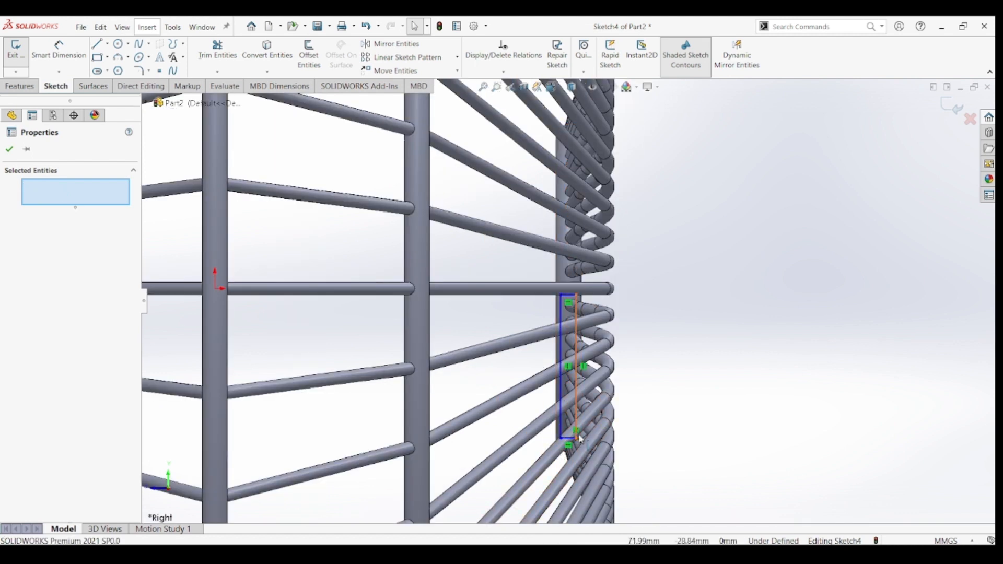
left_click(578, 436)
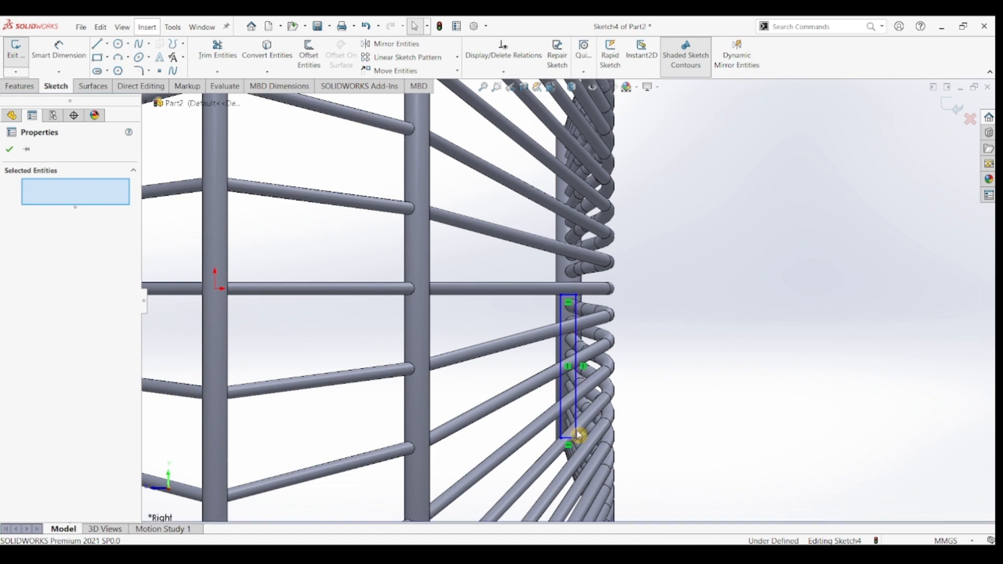
scroll(570, 303, "up", 3)
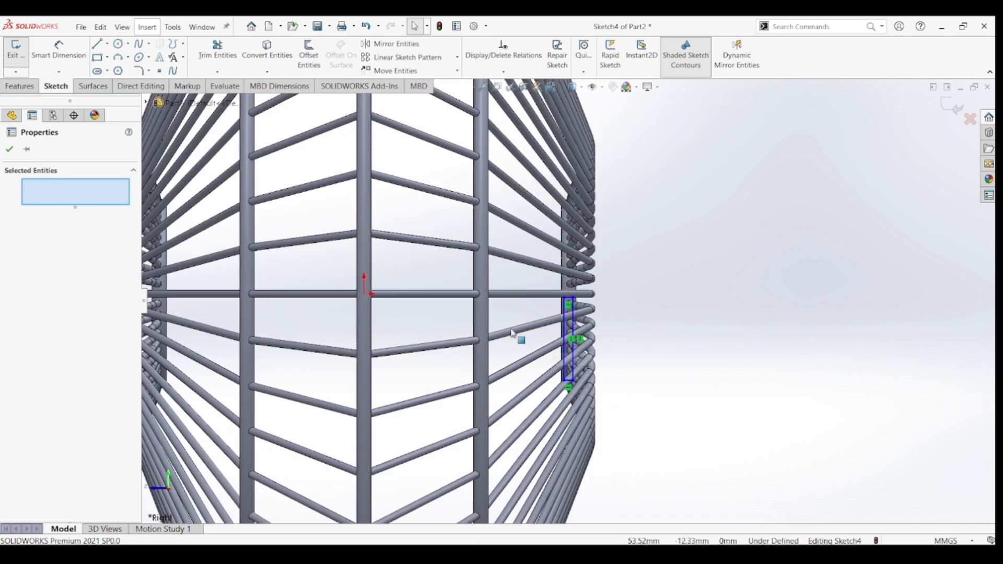
Step: Add a horizontal relation between the origin and the rectangle's nearest upper corner
left_click(365, 294)
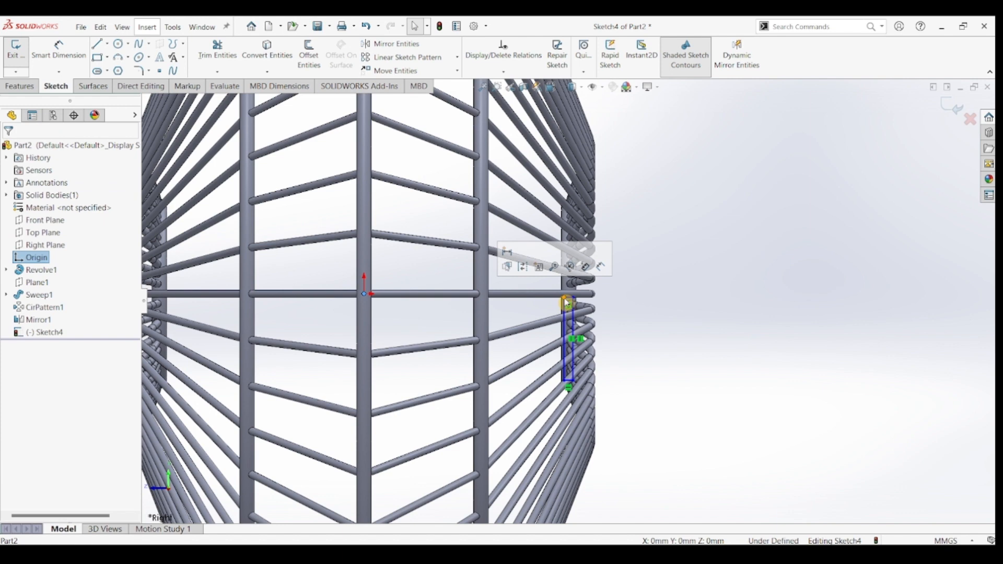
left_click(566, 302, "ctrl")
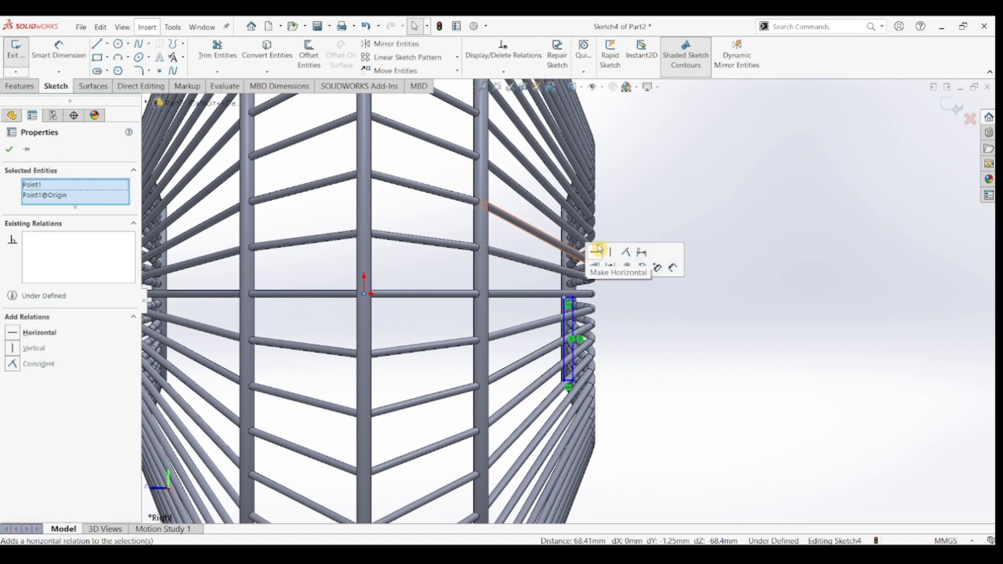
left_click(597, 252)
left_click(635, 342)
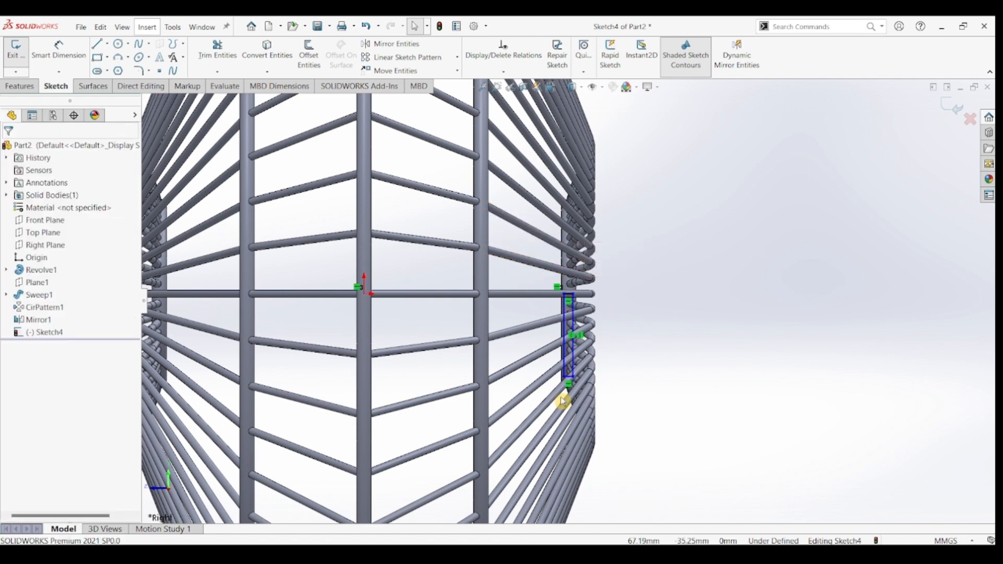
Step: Dimension the rectangle's long vertical side and set its height to 30 mm
scroll(578, 350, "down", 3)
scroll(470, 268, "up", 2)
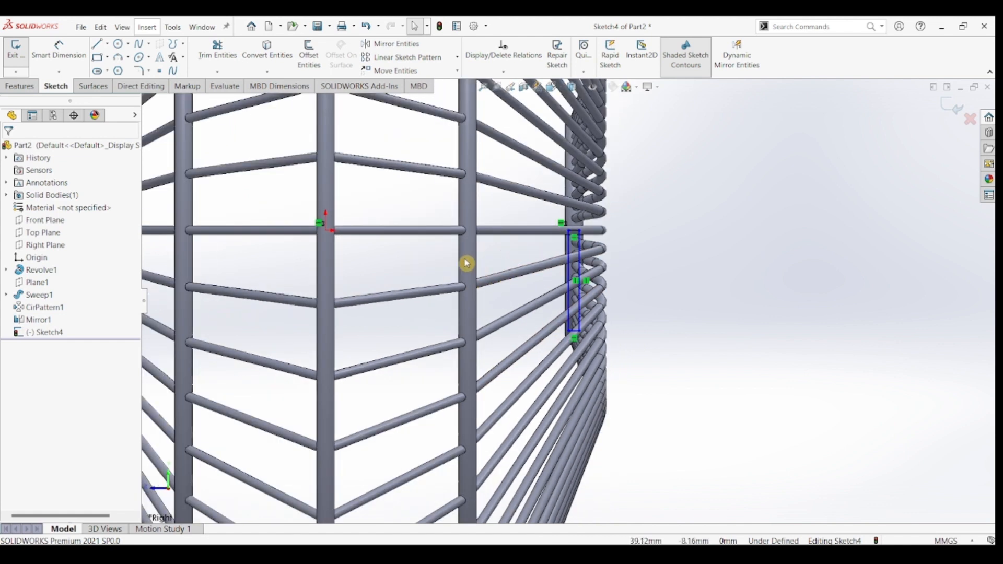
left_click(58, 50)
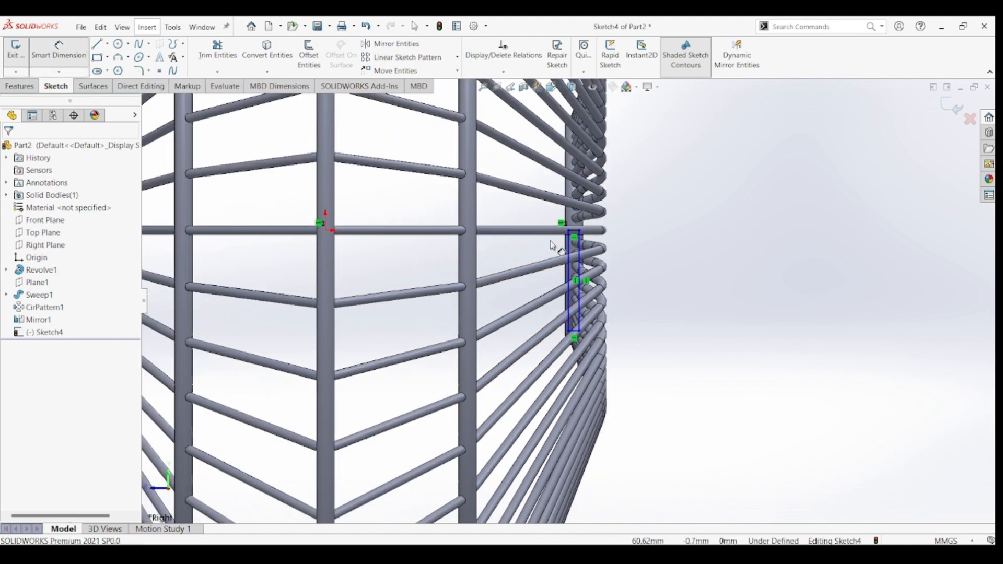
left_click(569, 266)
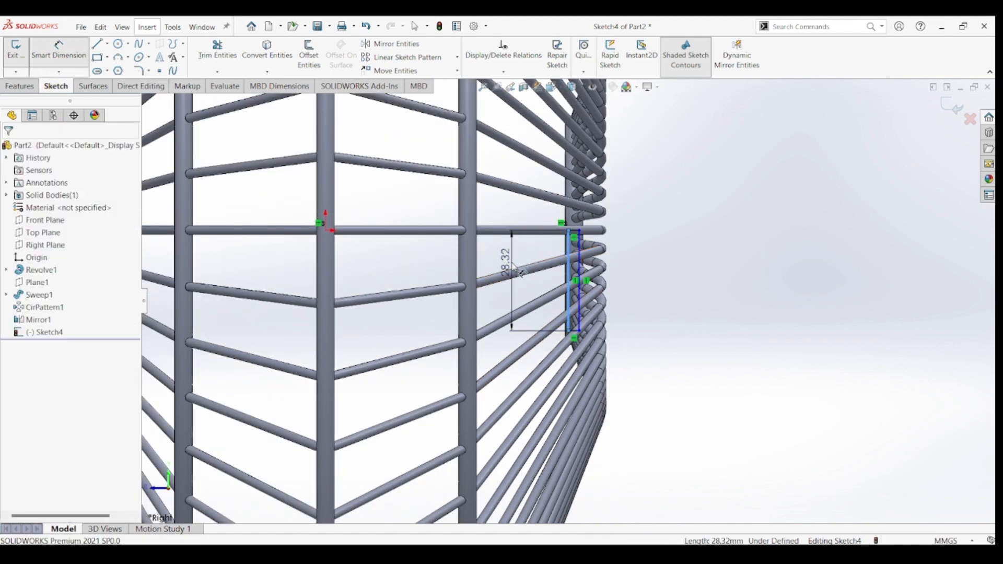
left_click(520, 271)
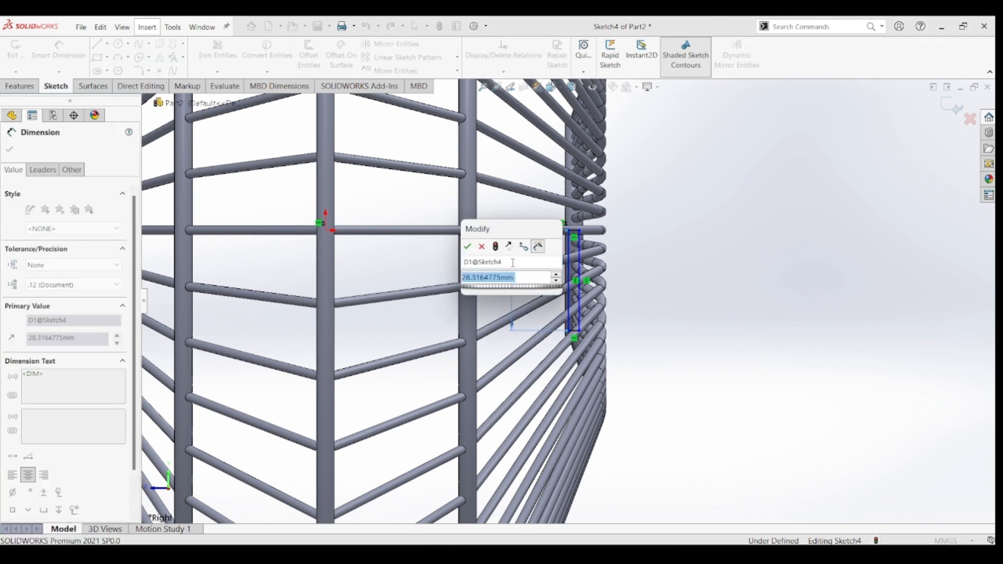
type("30")
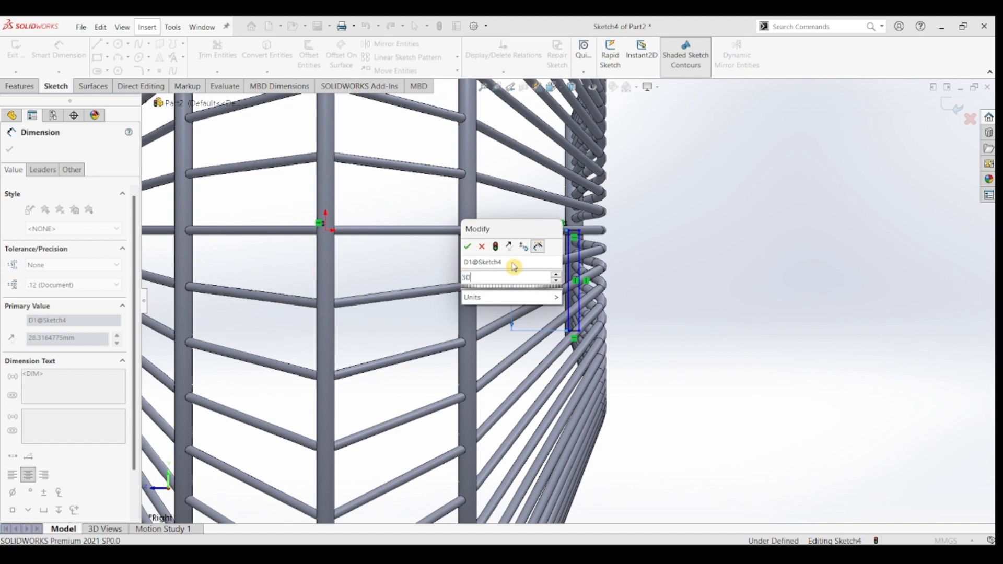
key("Return")
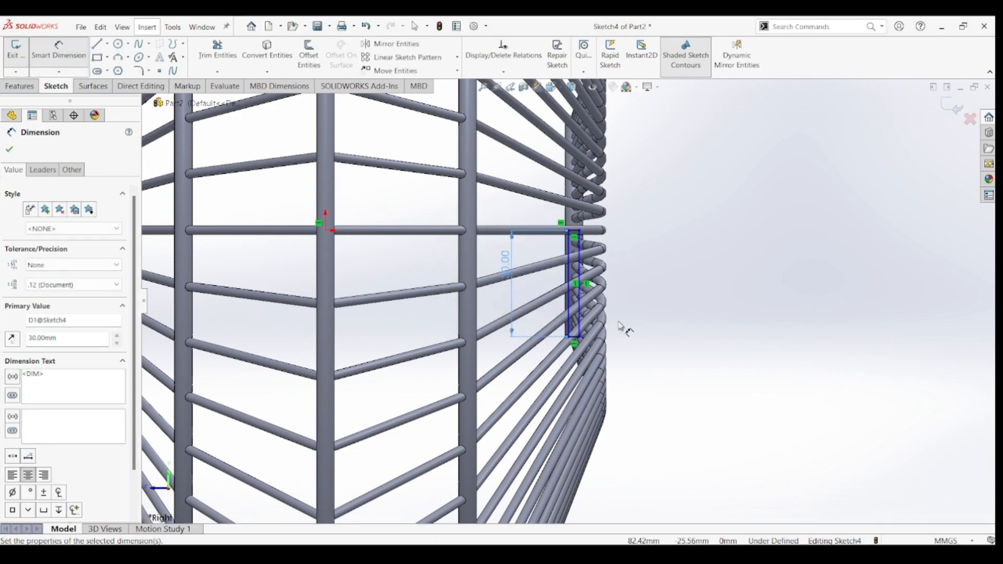
Step: Dimension the rectangle's short bottom edge and set its width to 1 mm
mouse_move(624, 330)
middle_mouse_down()
mouse_move(593, 320)
mouse_move(572, 333)
middle_mouse_up()
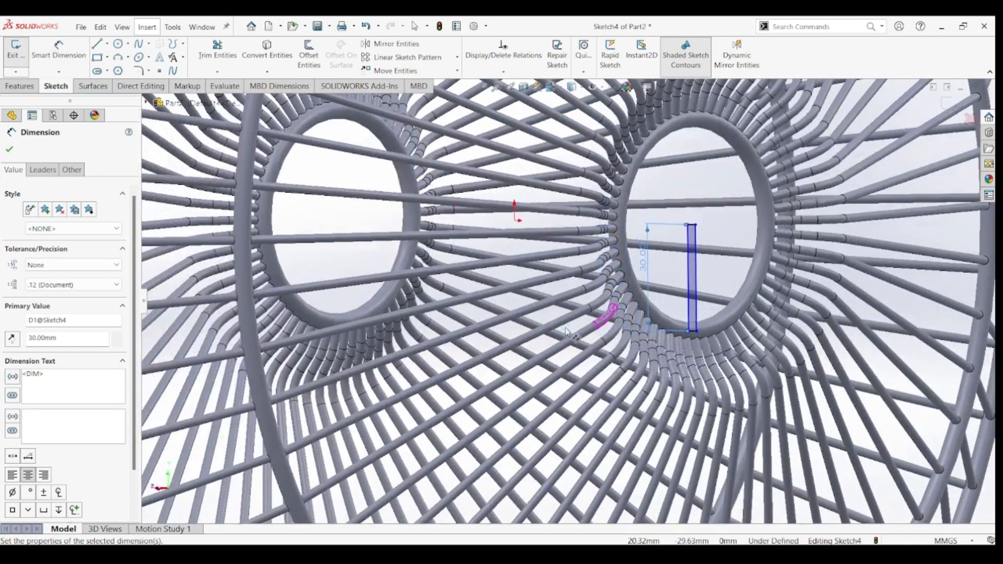
scroll(692, 323, "down", 3)
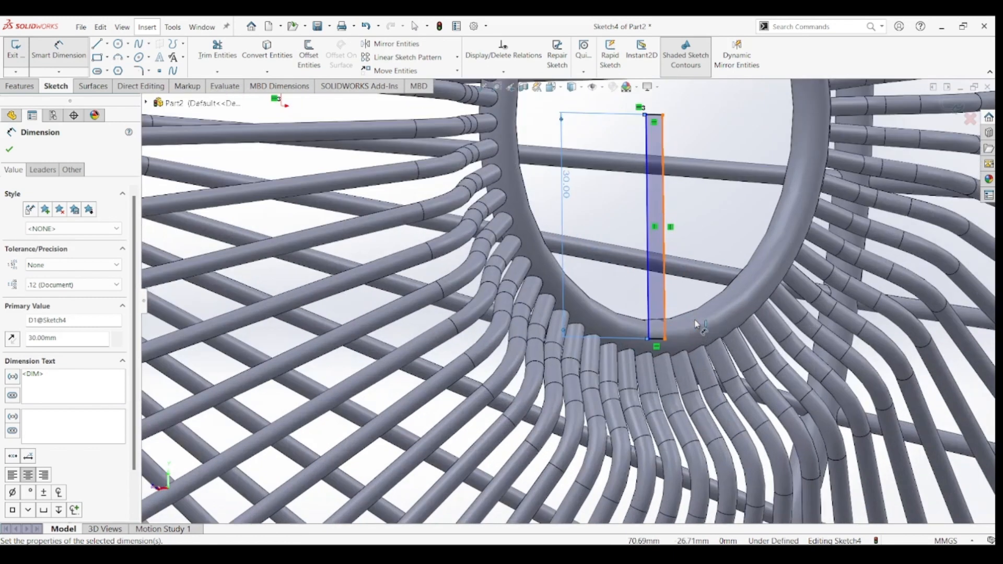
left_click(657, 339)
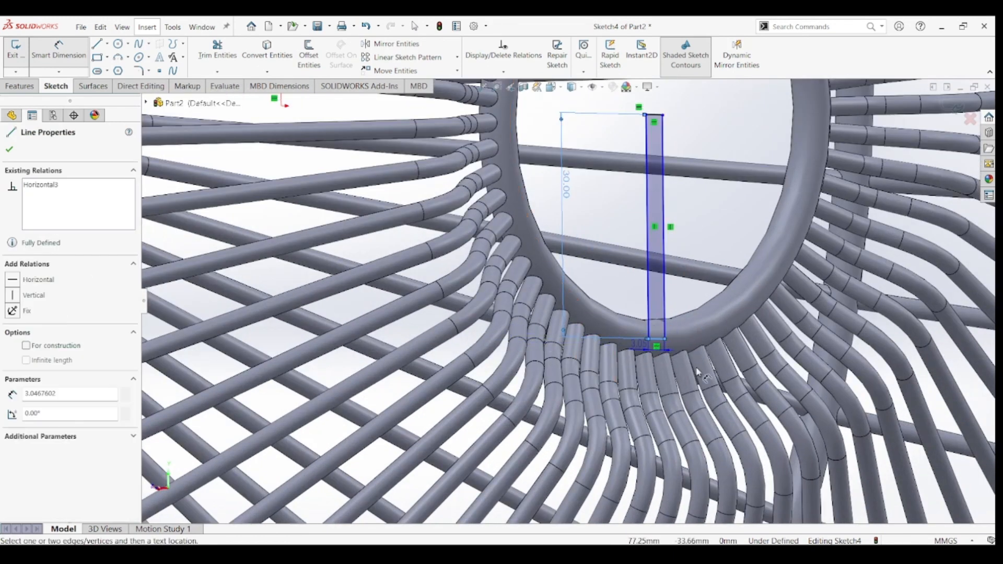
left_click(669, 391)
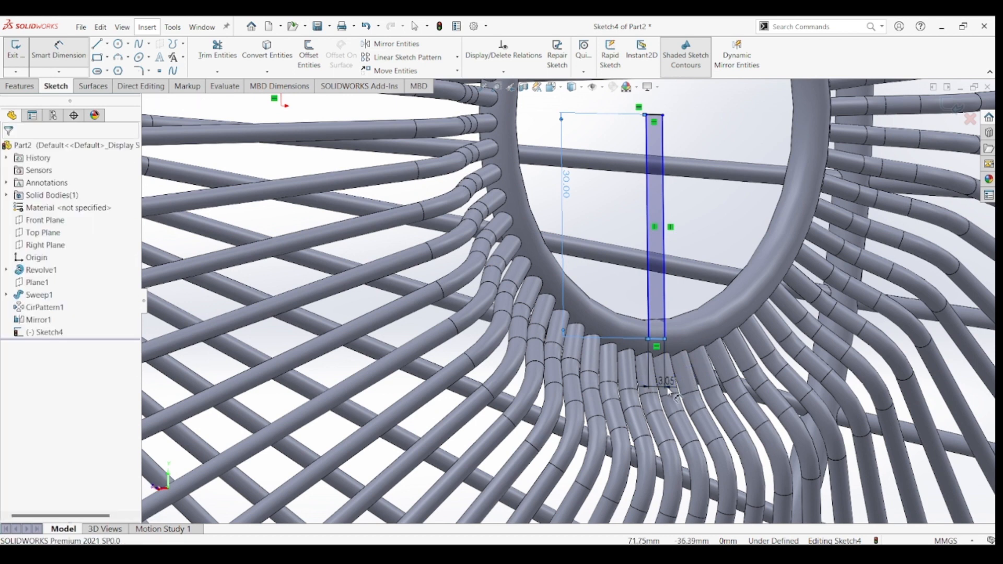
left_click(669, 392)
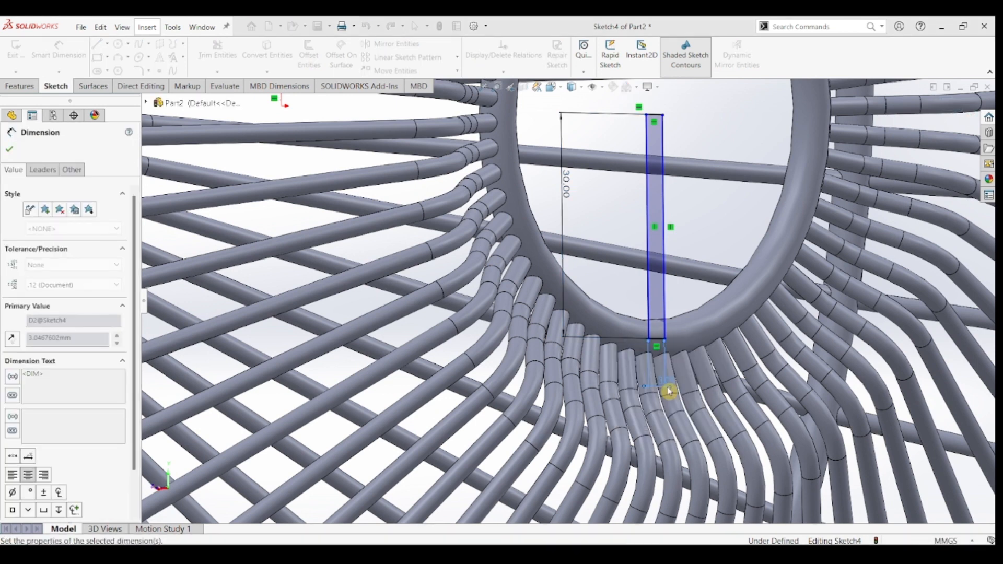
Step: Dimension the distance from the origin to the rectangle's nearest vertical side as 68.5 mm and finish dimensioning
mouse_move(652, 389)
middle_mouse_down()
mouse_move(707, 376)
mouse_move(642, 367)
middle_mouse_up()
scroll(642, 368, "up", 4)
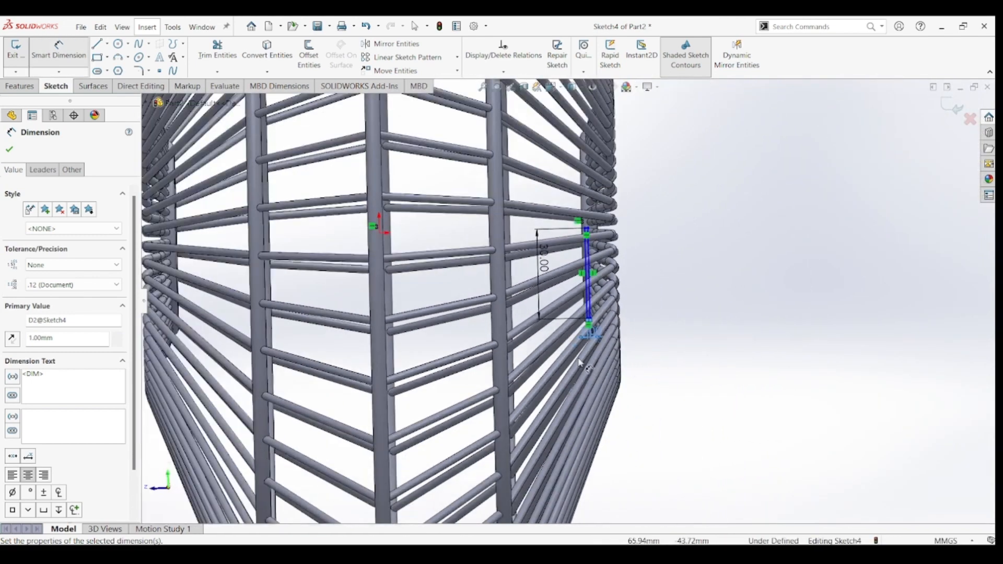
scroll(462, 262, "down", 4)
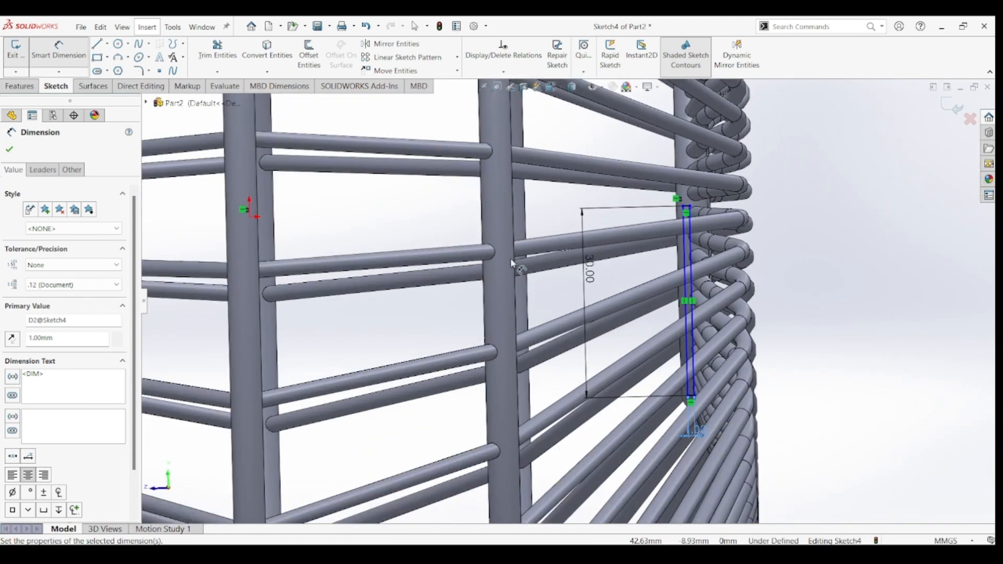
left_click(250, 216)
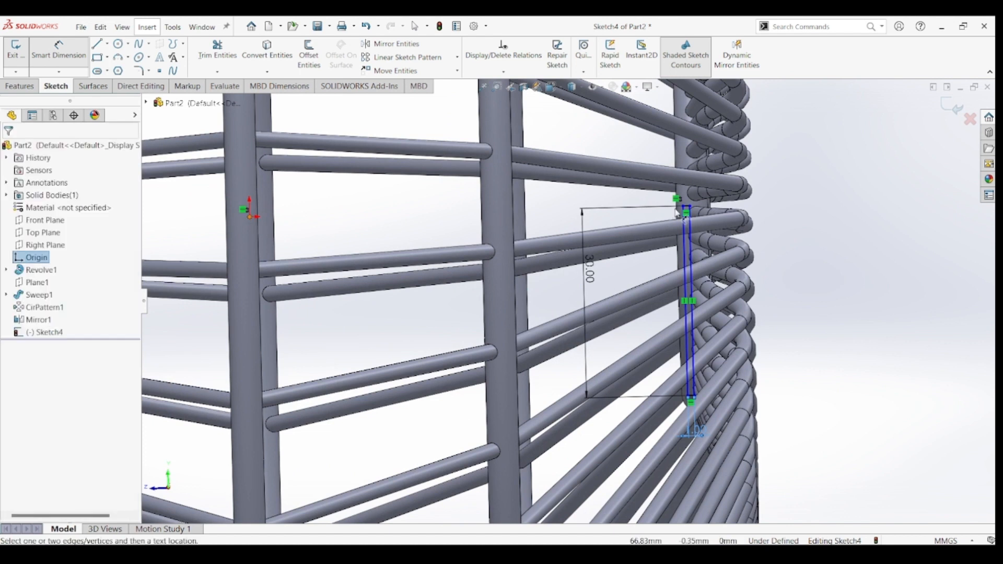
left_click(683, 221)
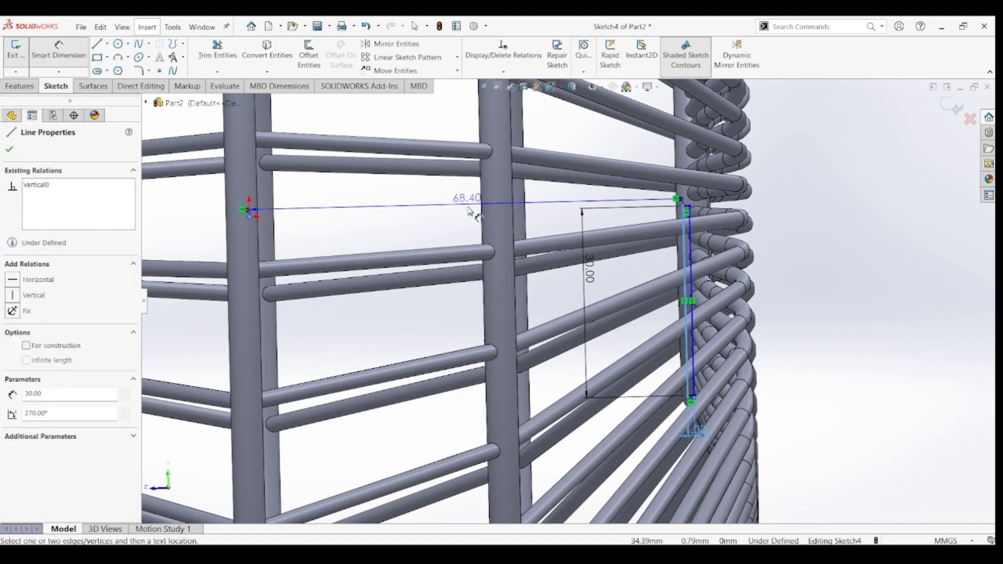
left_click(469, 210)
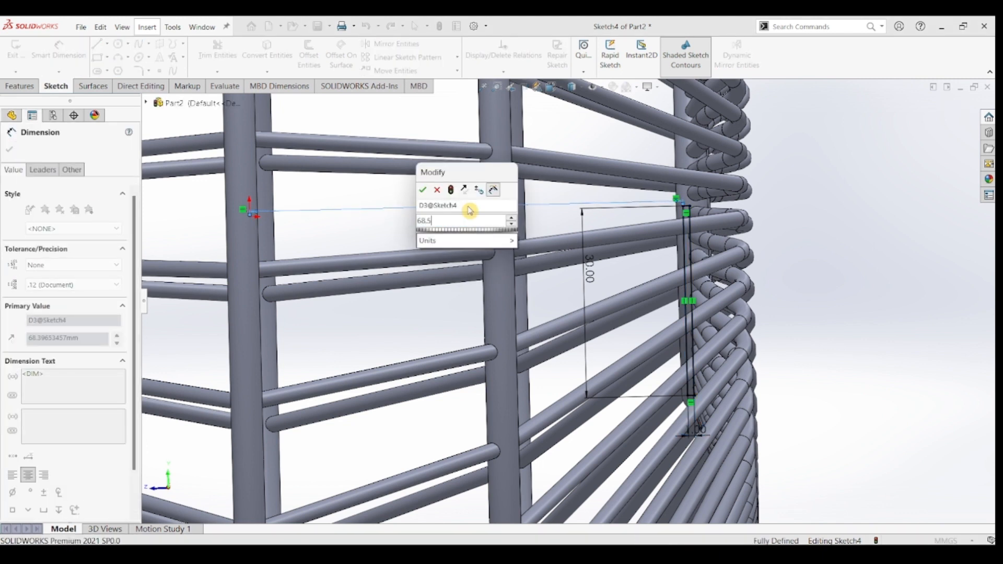
key("Return")
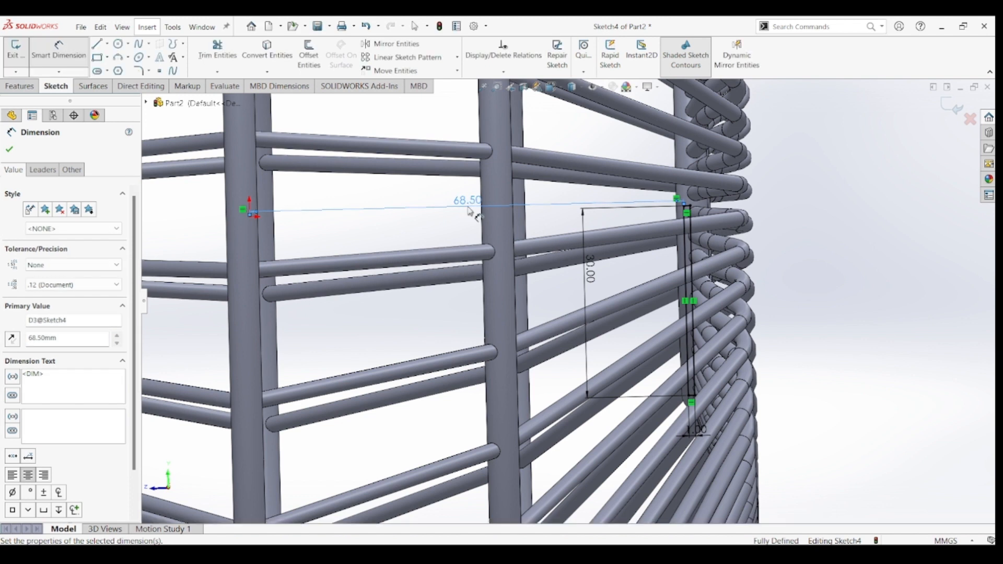
left_click(9, 149)
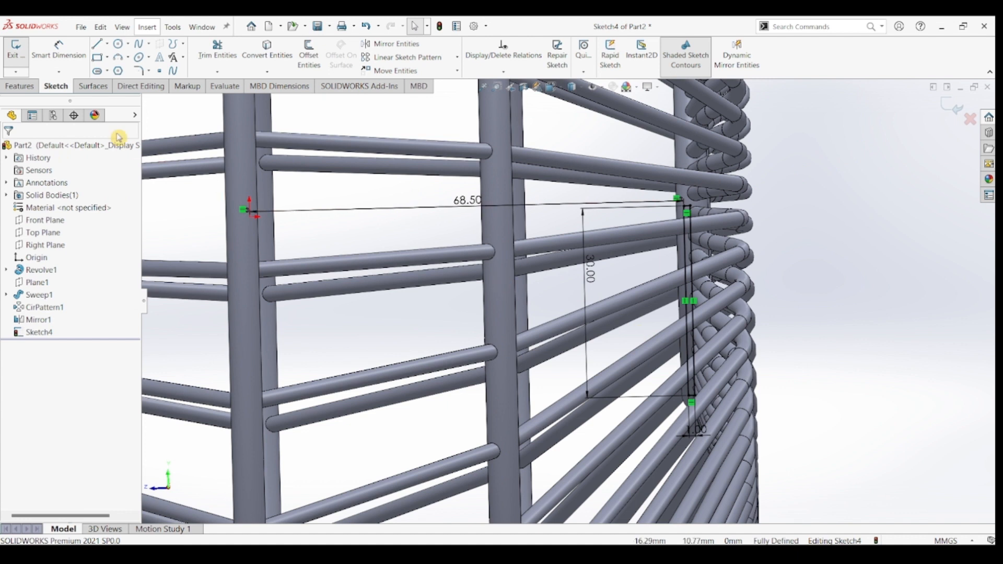
Step: Start a Revolved Boss/Base from the rectangle sketch and display the temporary axes of the grill
left_click(26, 87)
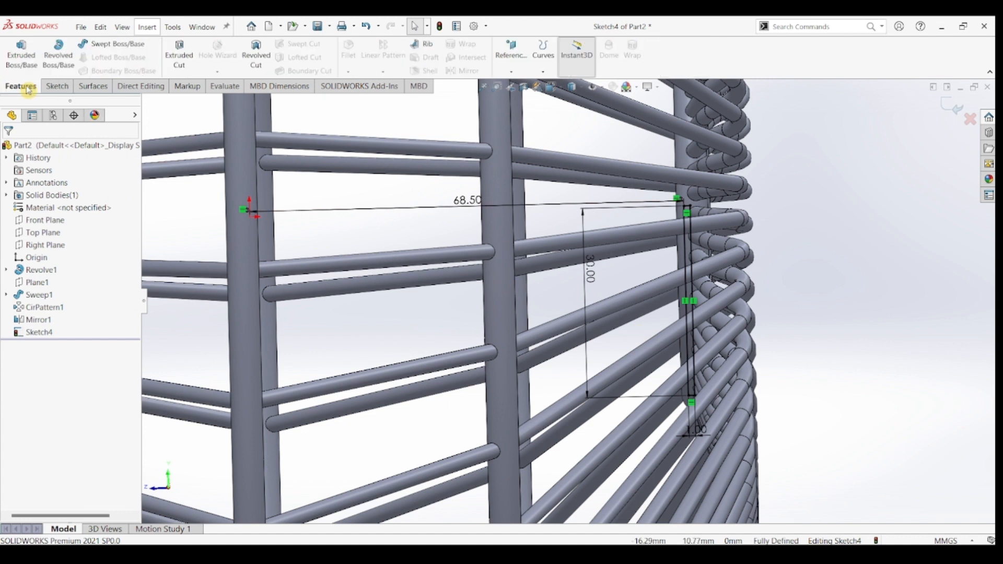
left_click(58, 53)
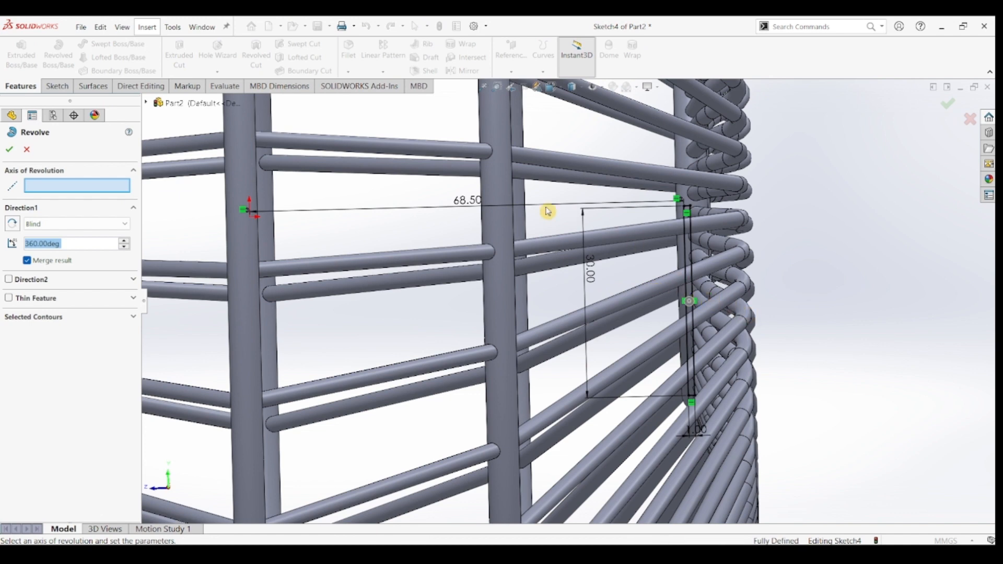
scroll(394, 240, "up", 1)
scroll(382, 256, "up", 1)
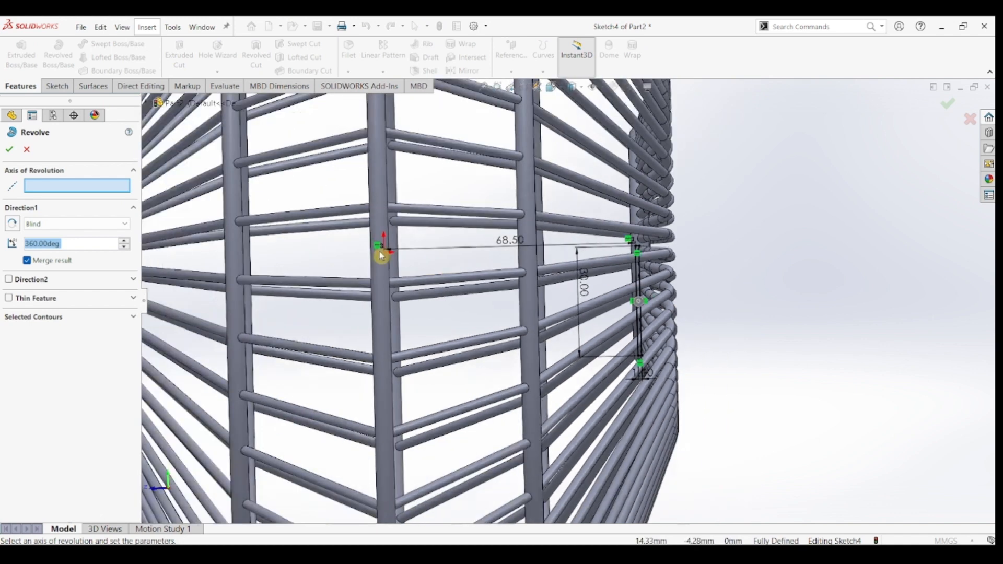
scroll(367, 267, "down", 3)
scroll(404, 275, "up", 2)
scroll(559, 309, "up", 1)
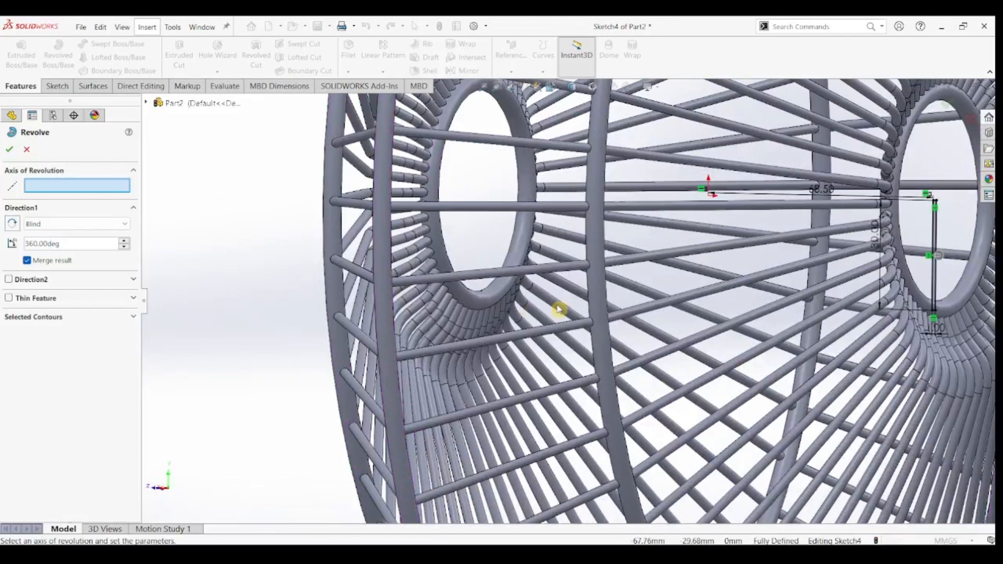
scroll(559, 309, "up", 2)
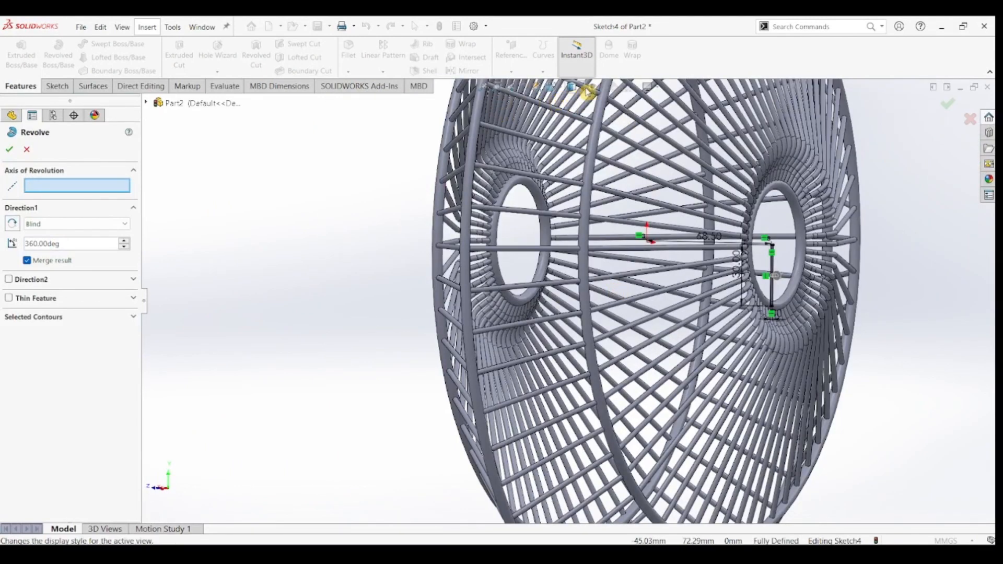
left_click(600, 88)
left_click(608, 123)
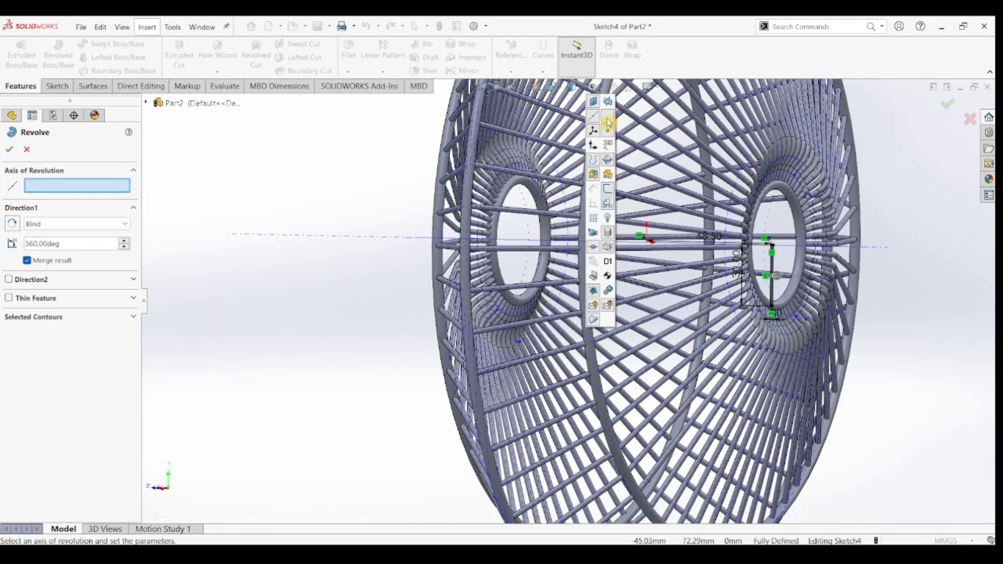
Step: Revolve the rectangle 360° about the grill's central temporary axis and hide the temporary axes
left_click(872, 252)
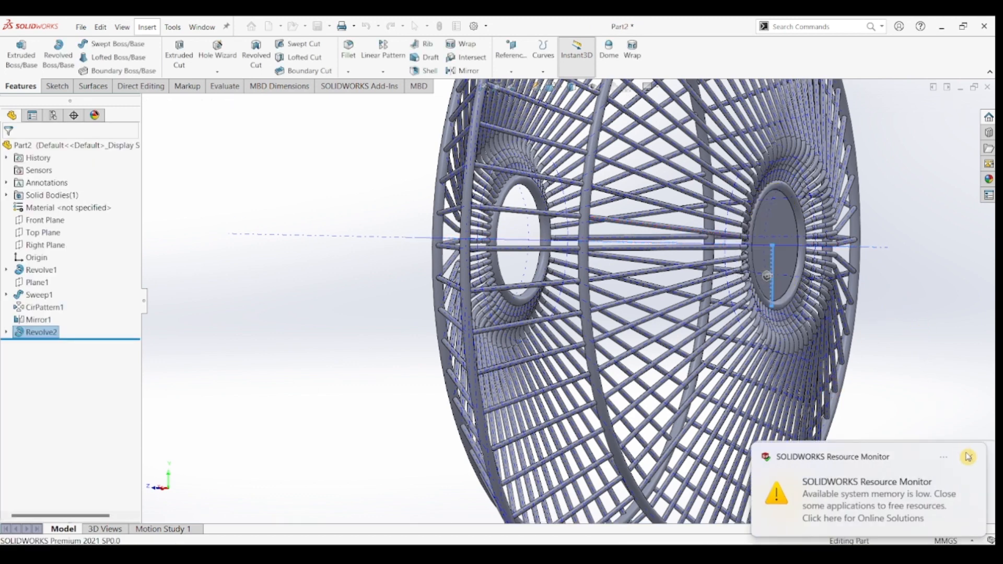
left_click(968, 457)
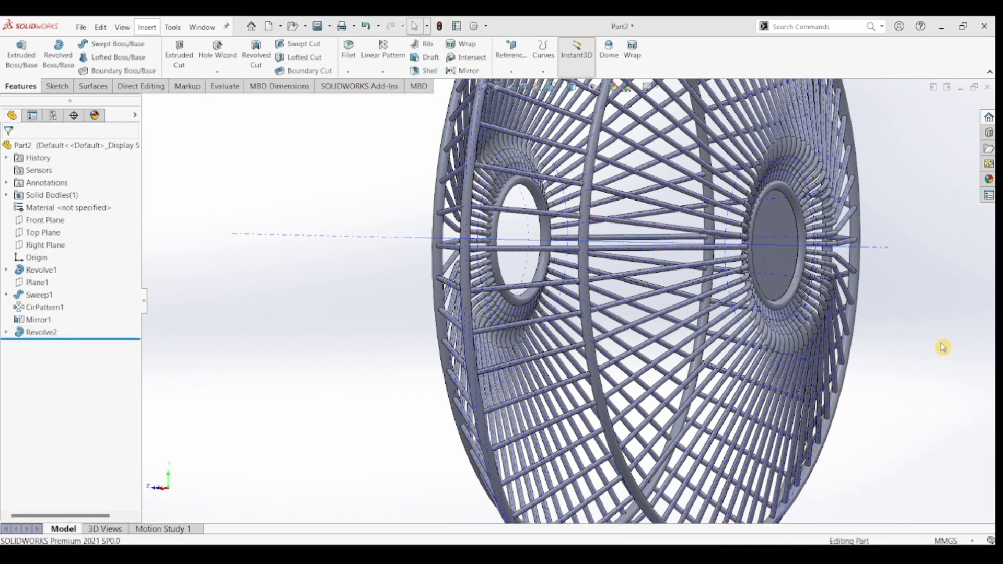
left_click(605, 92)
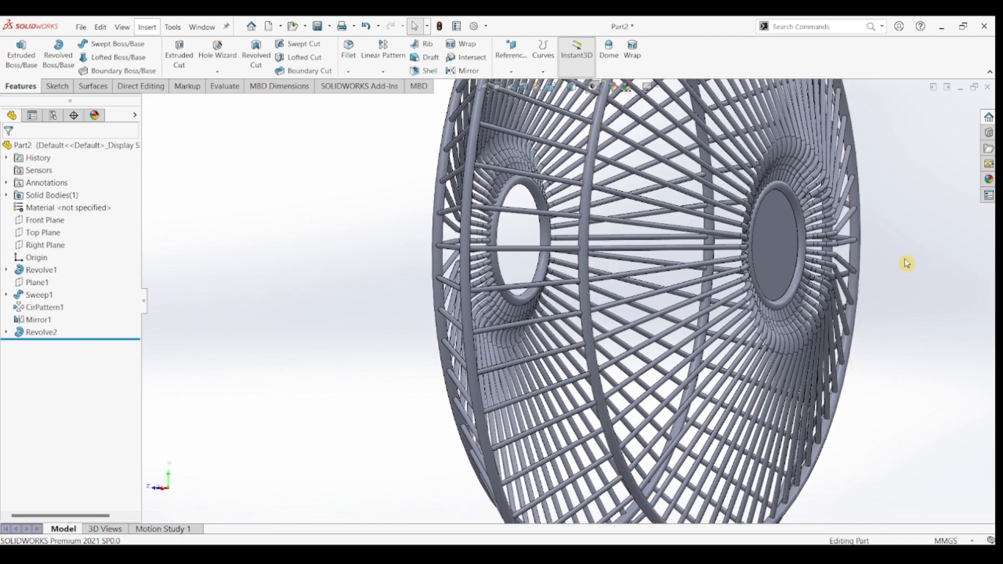
Step: Start a sketch on the disc's outer face and draw a horizontal construction line across it just below the origin
middle_click_drag(910, 263, 929, 317)
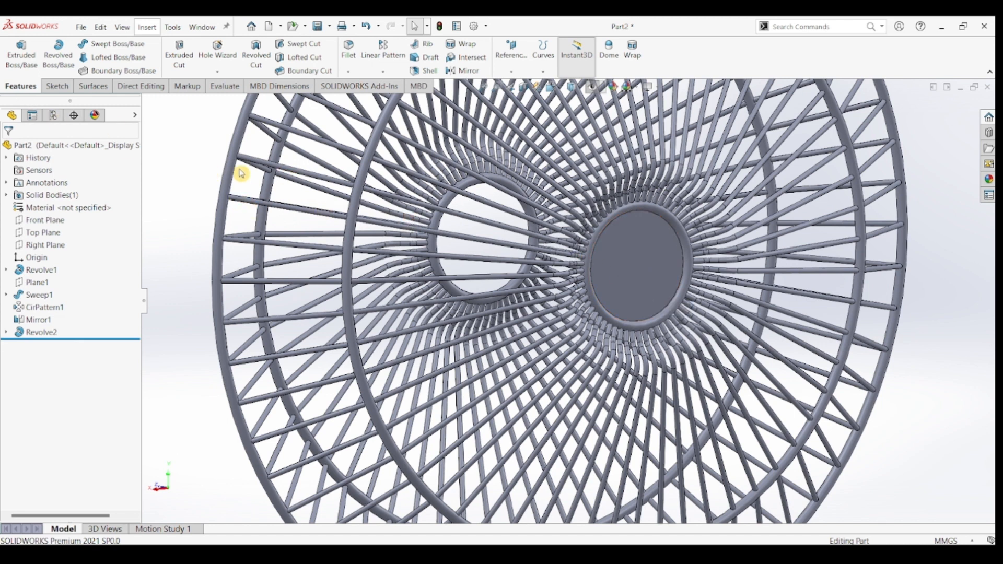
left_click(632, 251)
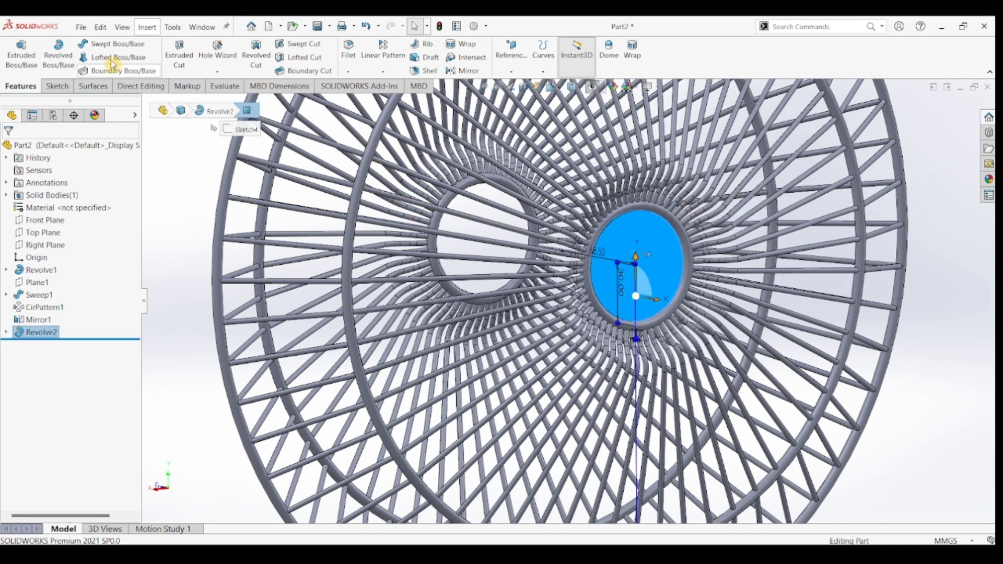
left_click(57, 85)
left_click(20, 56)
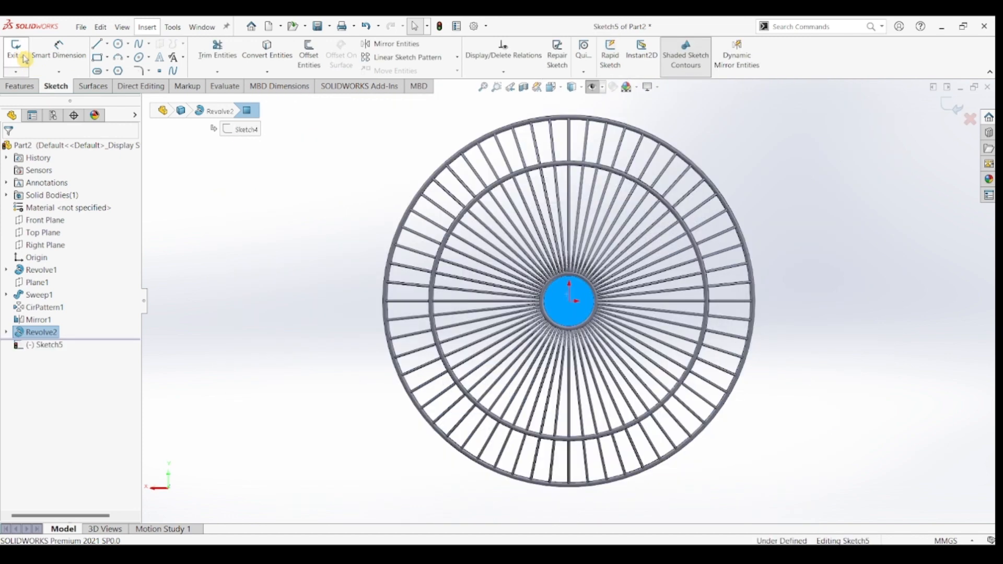
left_click(107, 44)
left_click(110, 71)
scroll(560, 251, "down", 4)
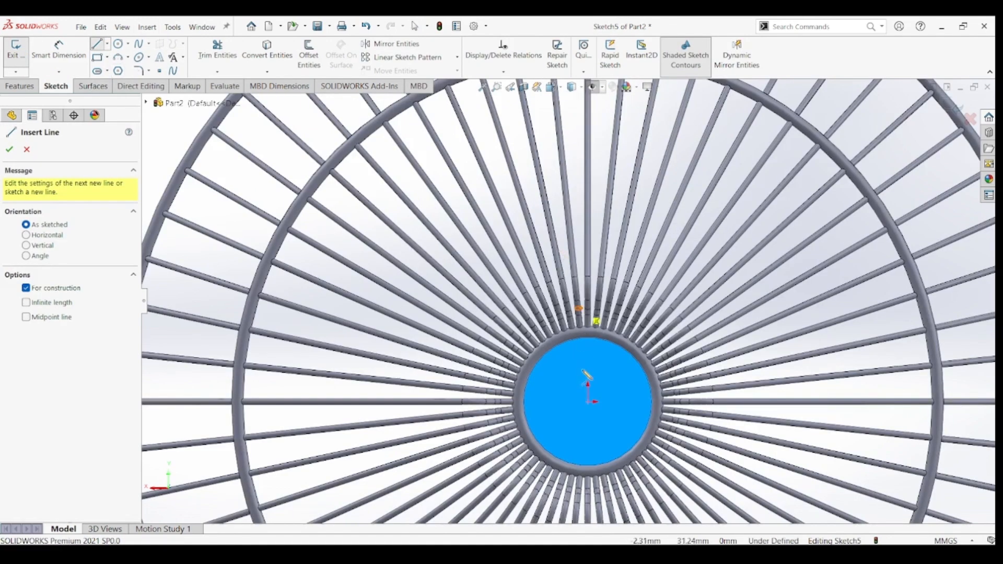
left_click(551, 418)
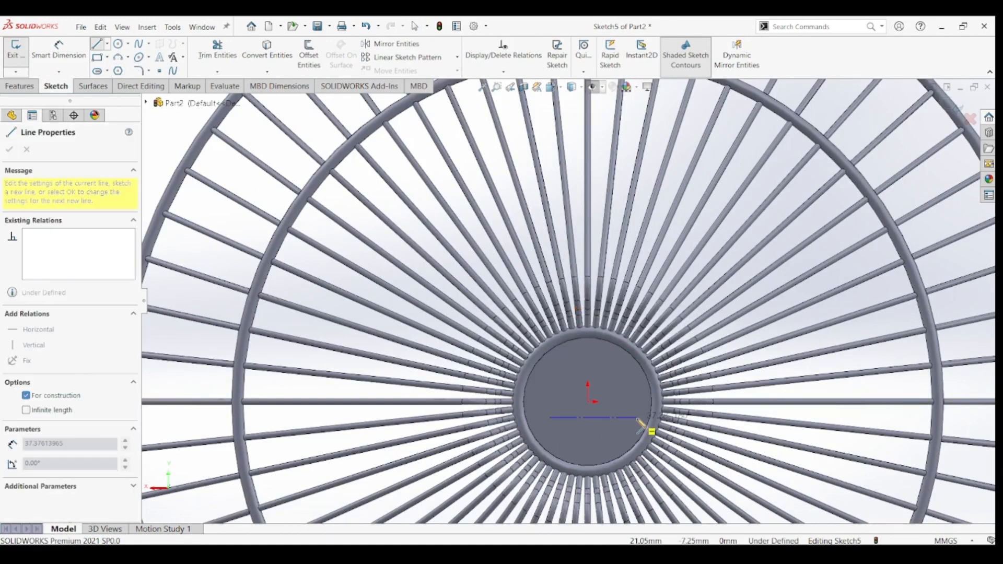
left_click(632, 417)
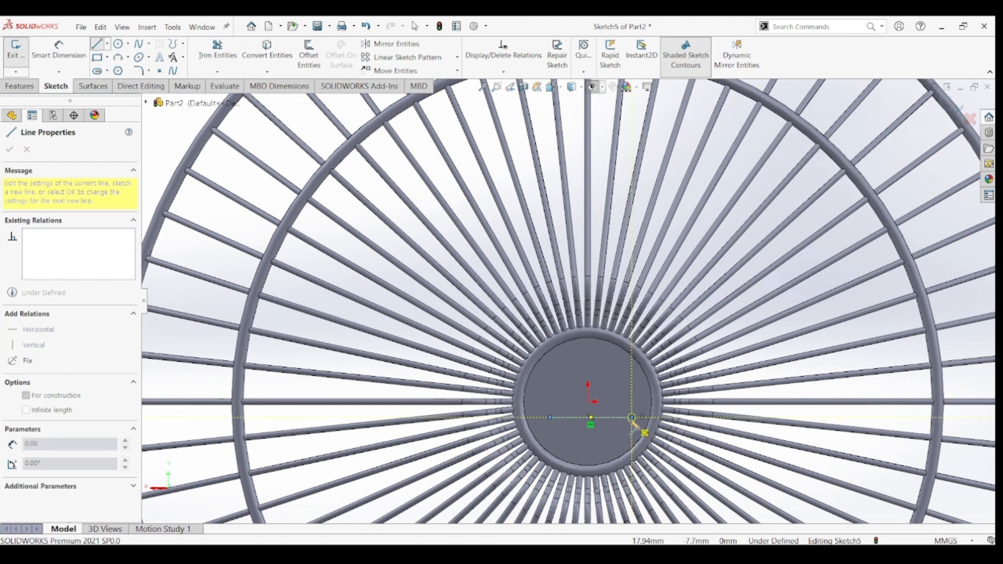
key("Escape")
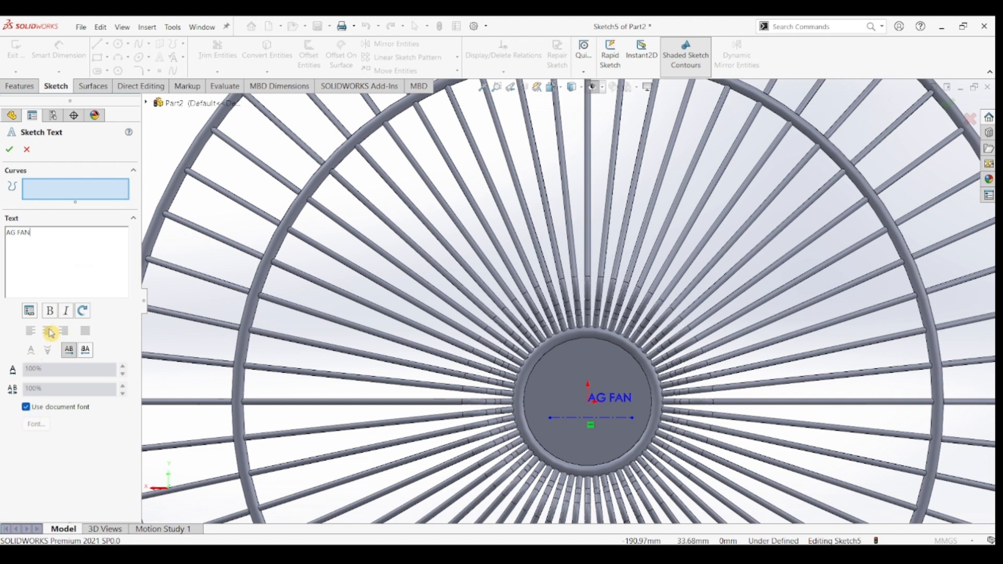
Step: Add the sketch text AG FAN above the construction line in Calibri Regular, 6 mm high, and close the sketch
left_click(27, 410)
left_click(35, 424)
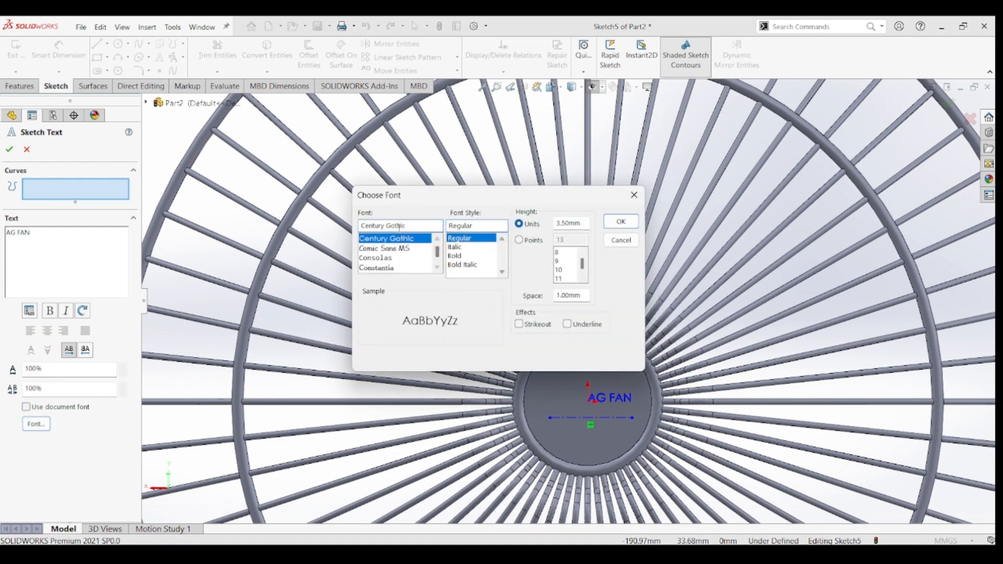
triple_click(399, 226)
type("ca")
left_click(399, 239)
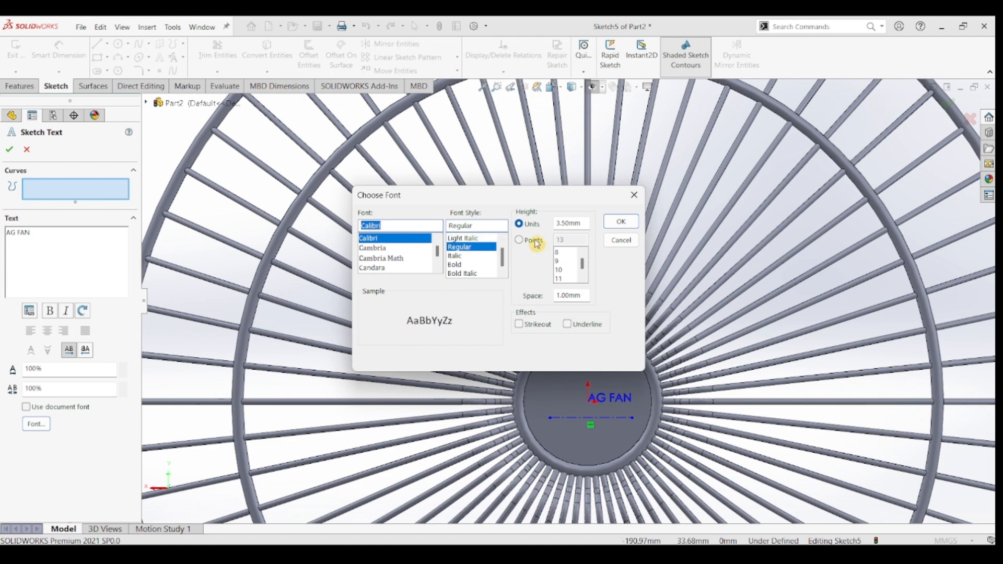
double_click(584, 222)
type("6")
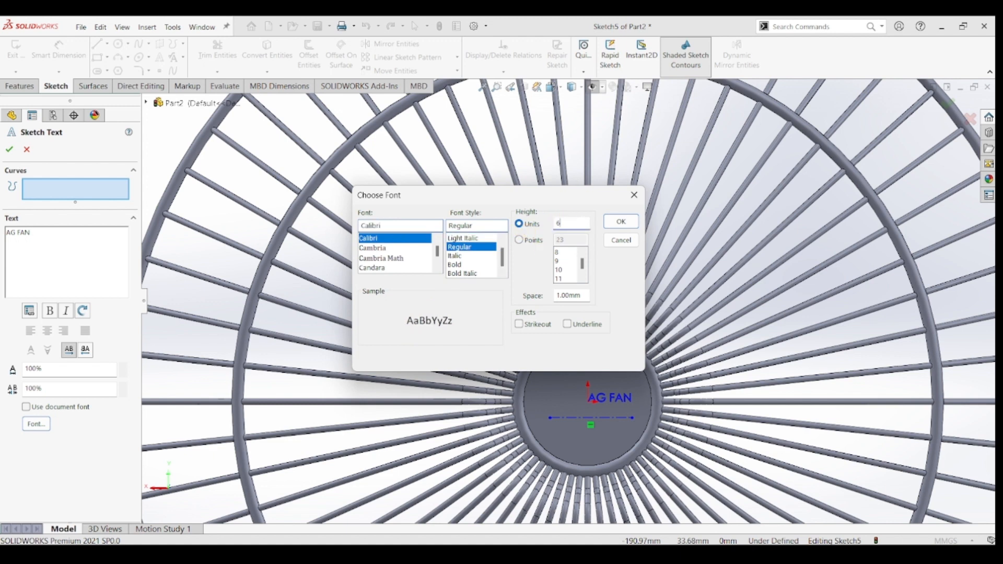
left_click(617, 225)
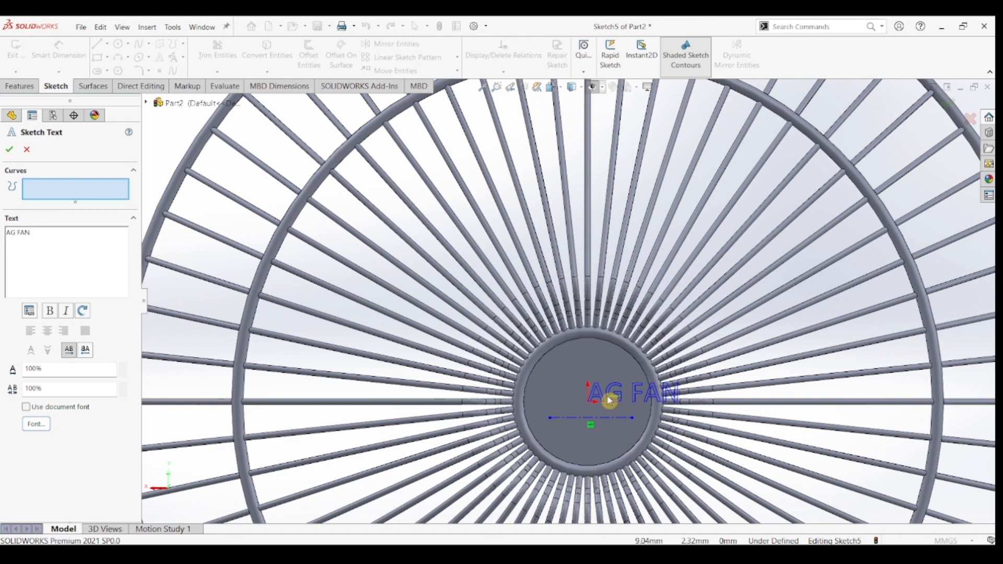
key("Return")
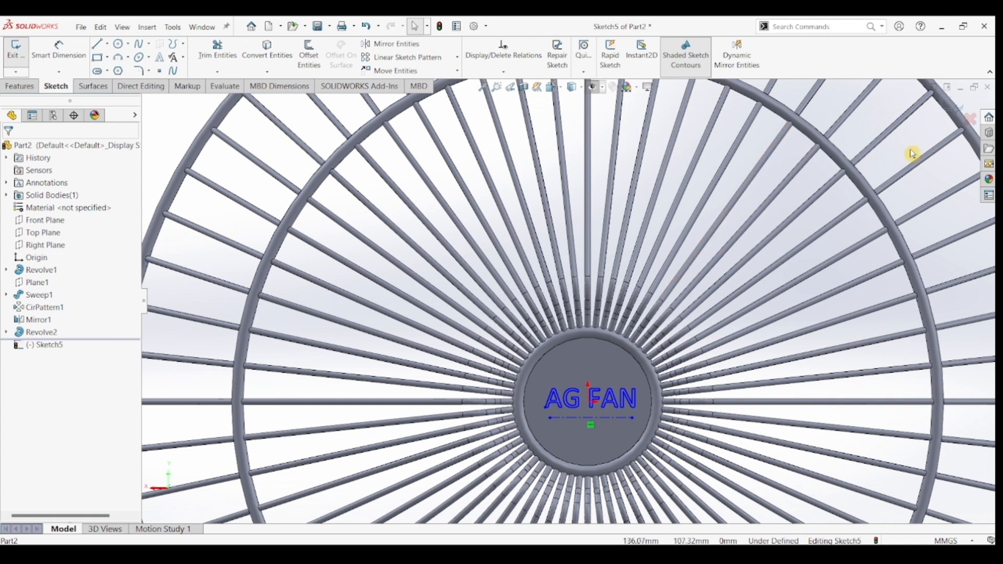
left_click(954, 108)
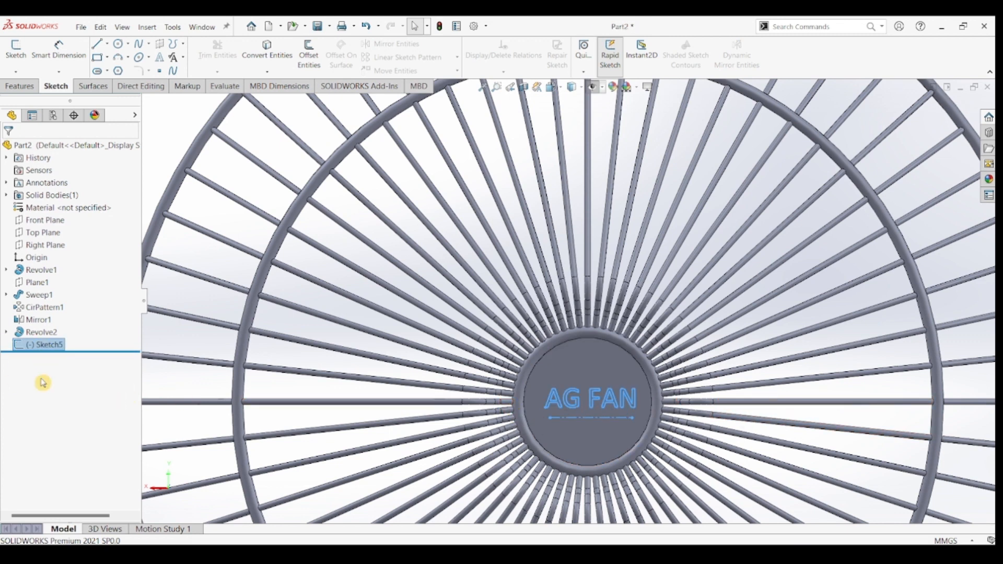
Step: Extrude the AG FAN text sketch 1 mm from the disc face, merged with the grill body
left_click(48, 345)
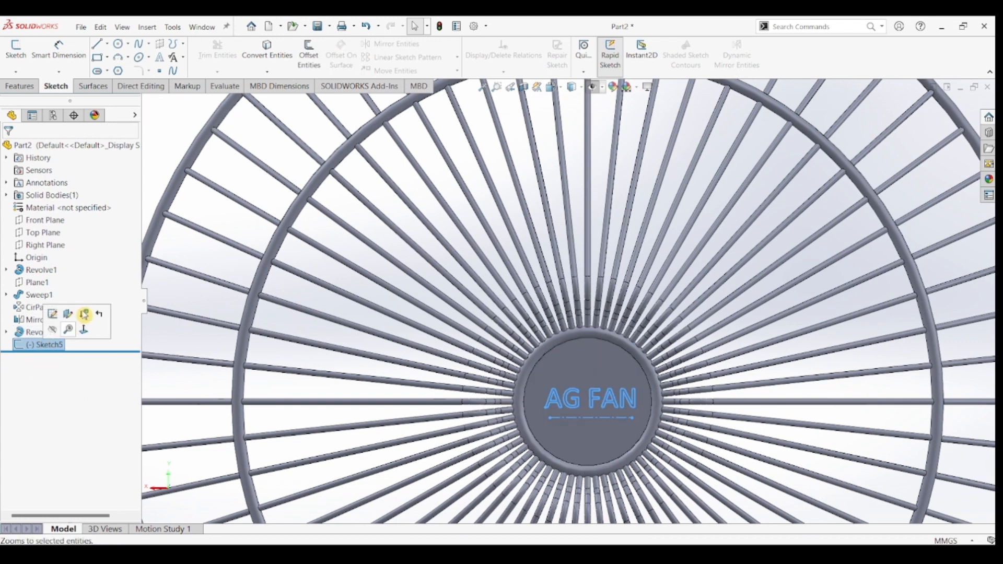
left_click(20, 87)
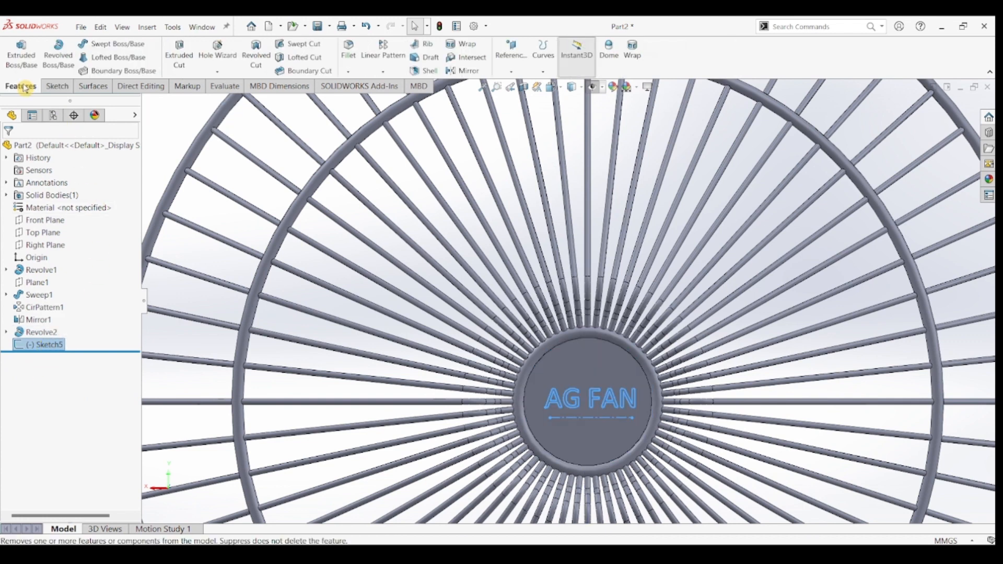
left_click(21, 55)
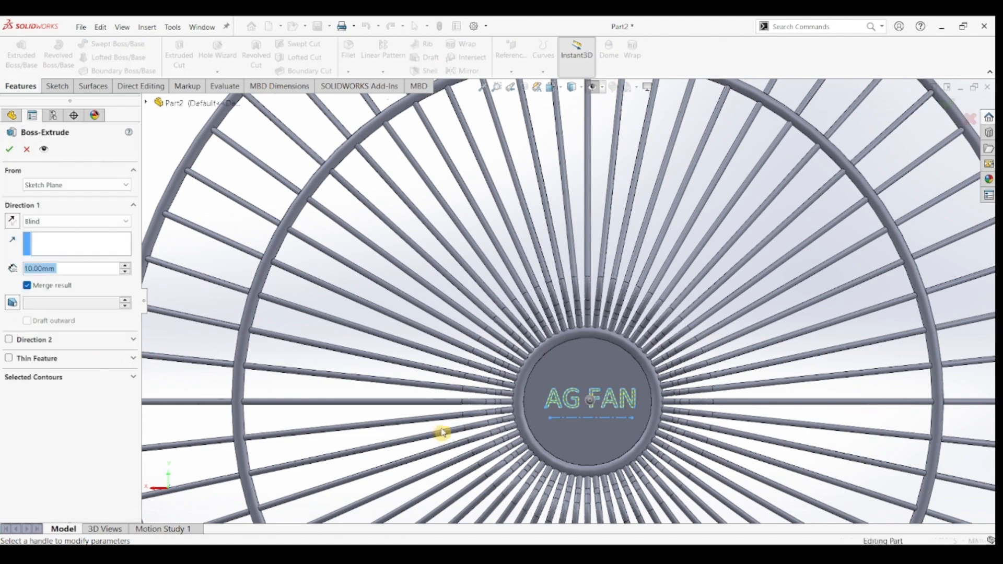
middle_click_drag(441, 432, 322, 377)
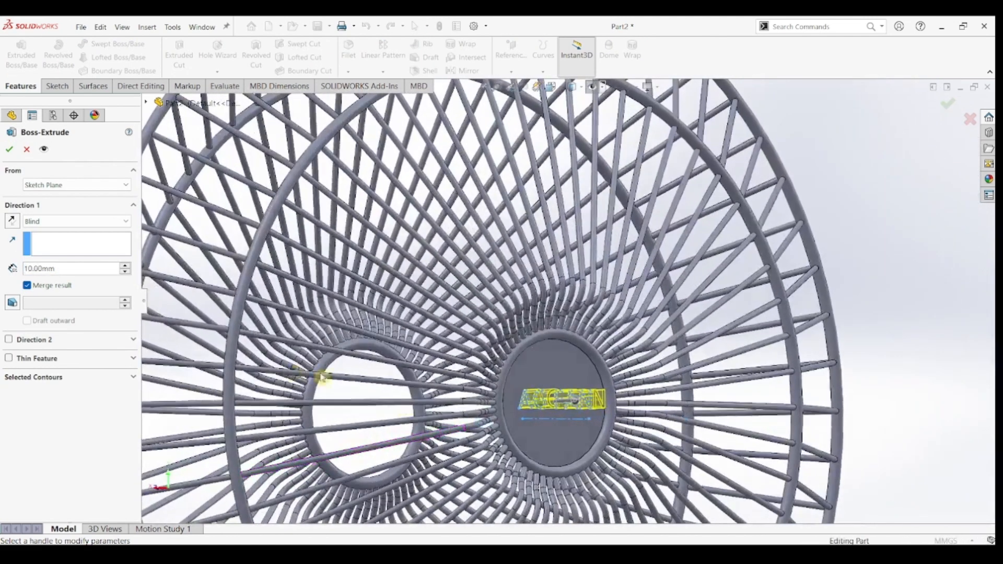
left_click(74, 269)
type("1mm")
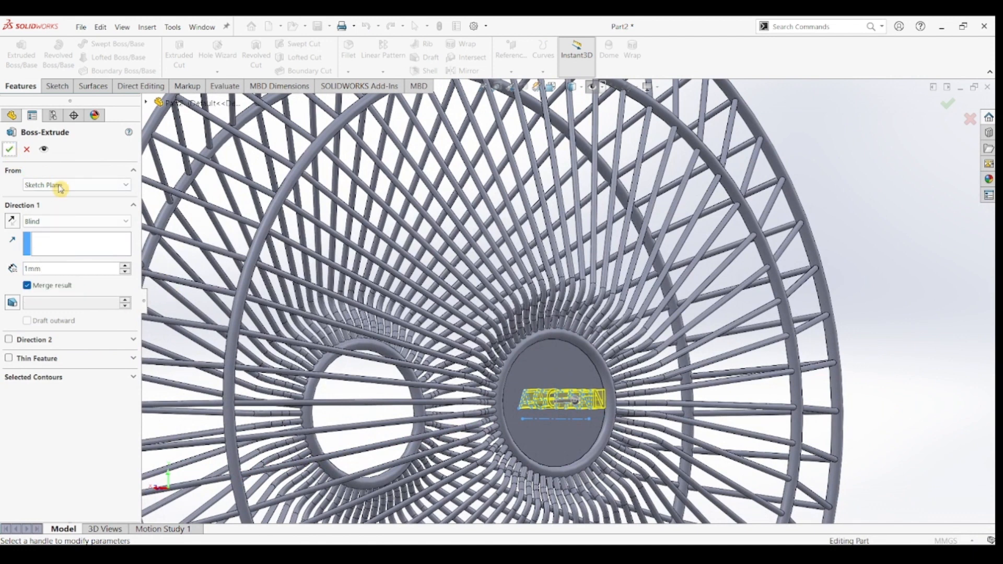
key("Return")
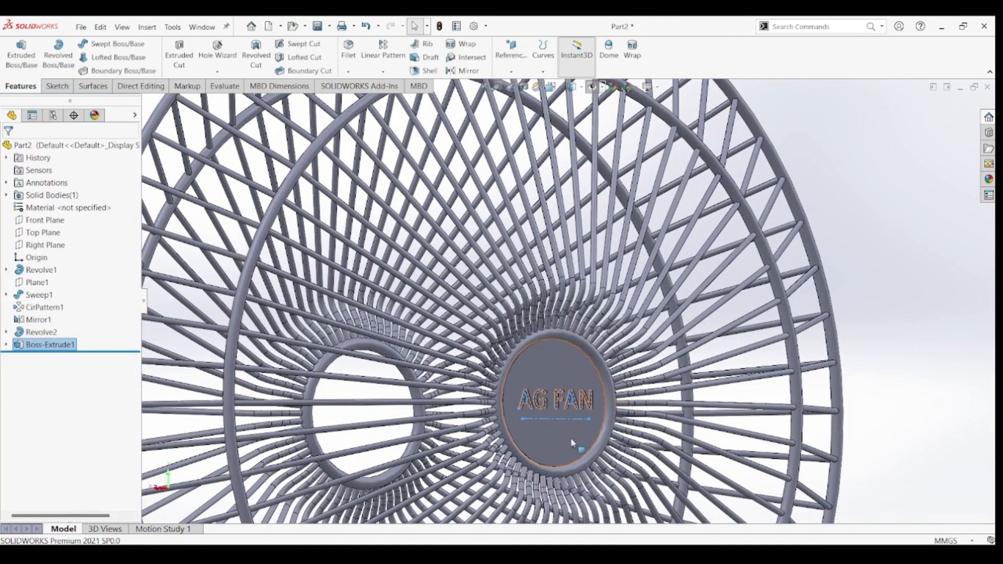
left_click(571, 438)
left_click(904, 328)
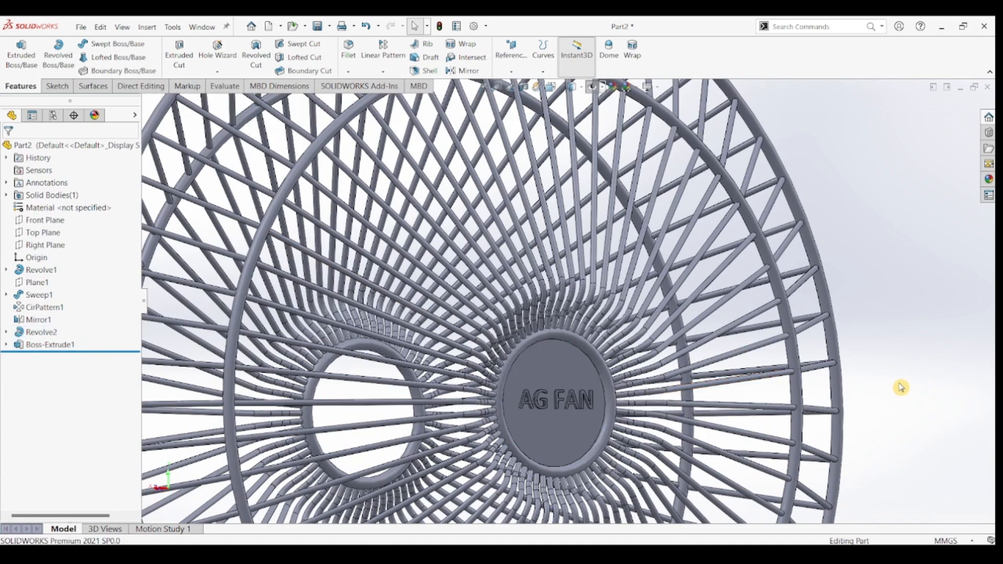
Step: Colour the extruded AG FAN lettering feature black using the standard colour swatches
middle_click_drag(901, 387, 824, 390)
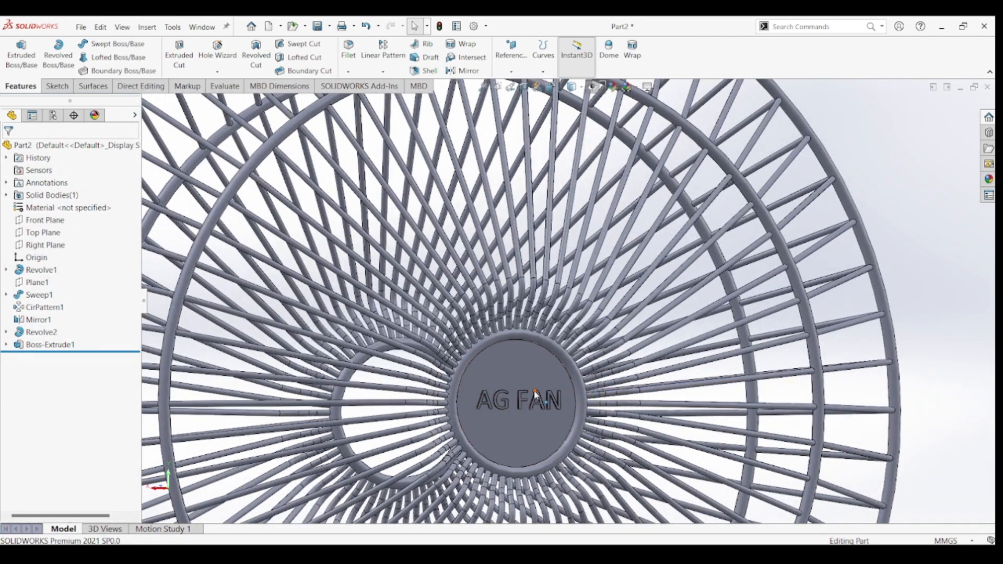
left_click(55, 346)
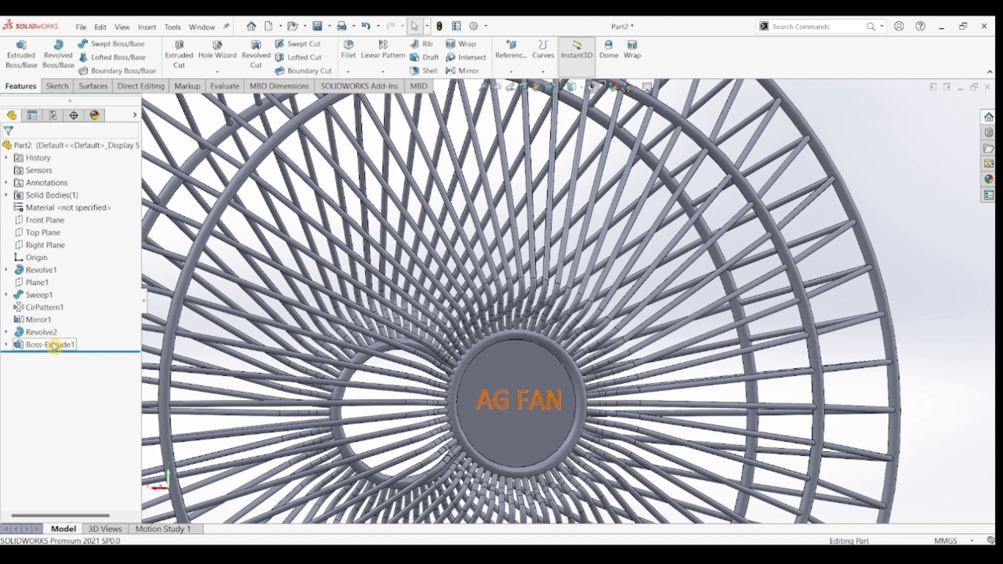
left_click(55, 346)
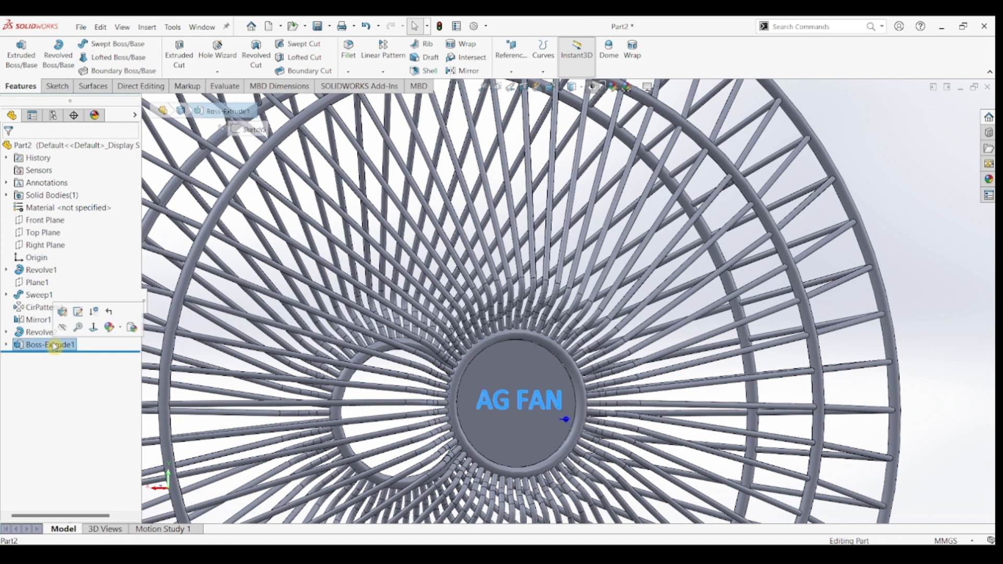
left_click(122, 330)
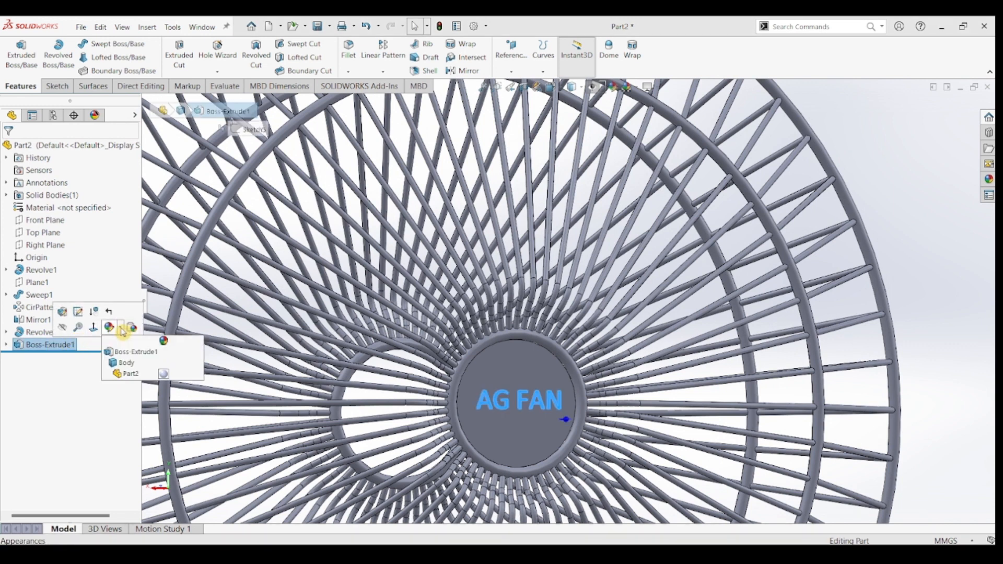
left_click(121, 353)
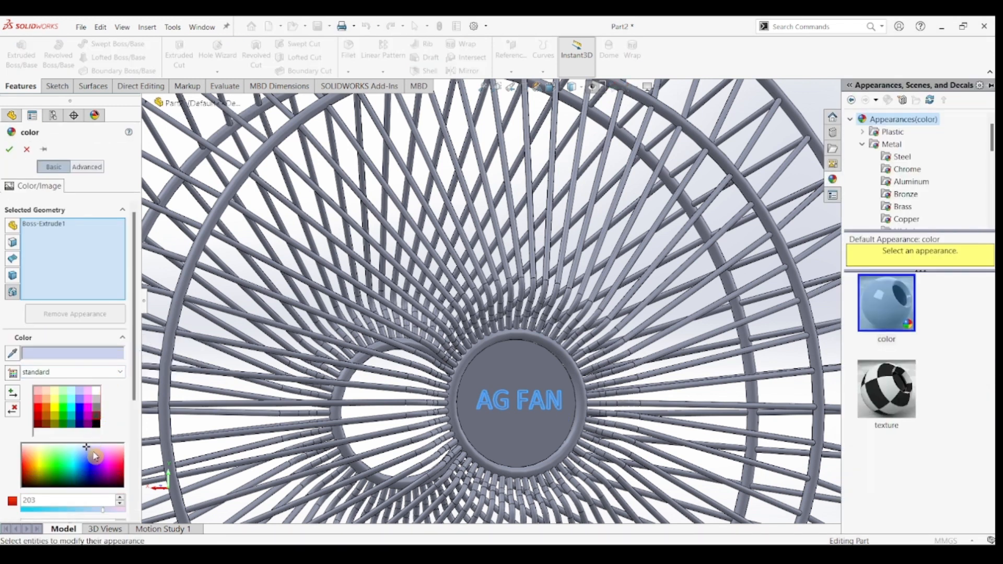
left_click(97, 422)
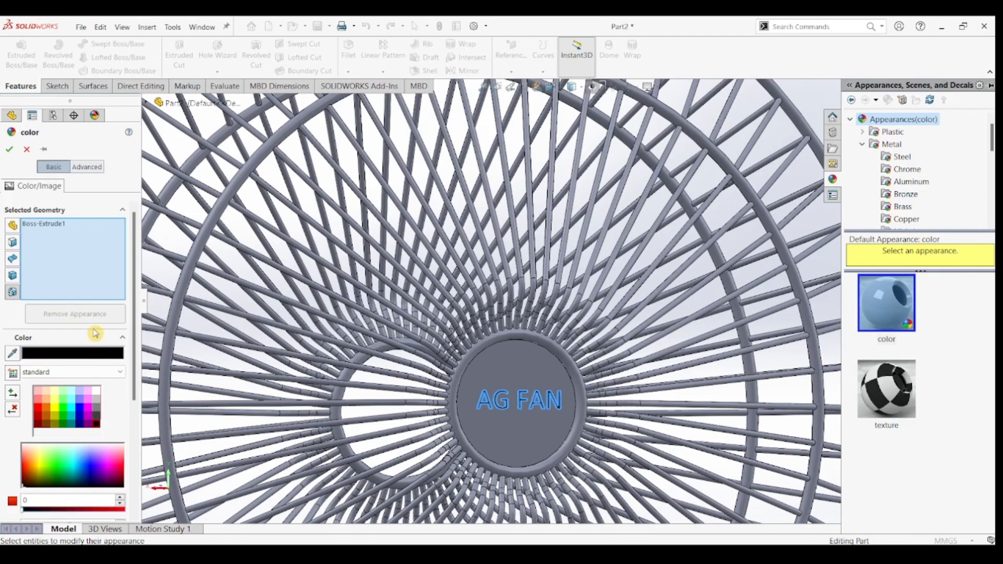
left_click(11, 151)
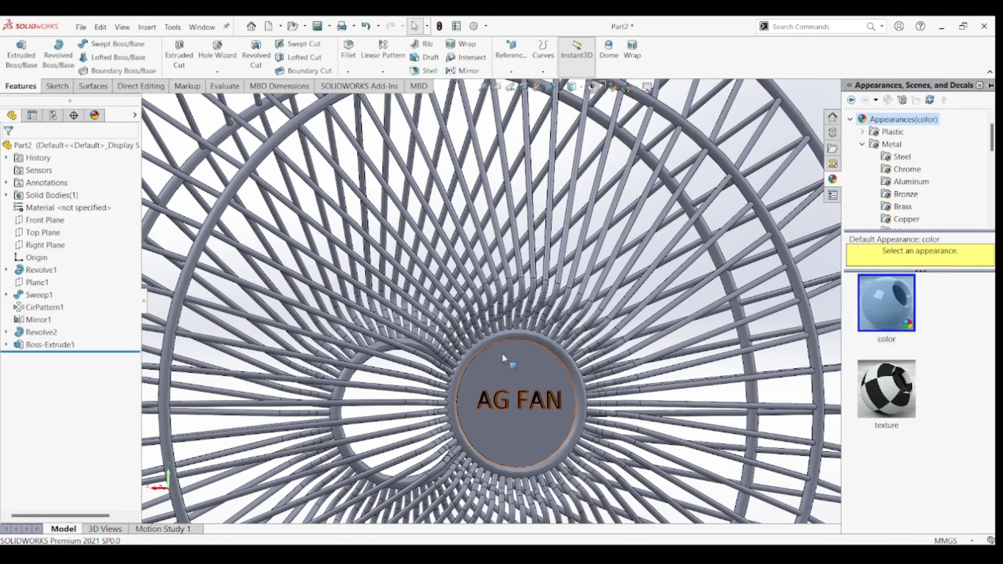
left_click(808, 89)
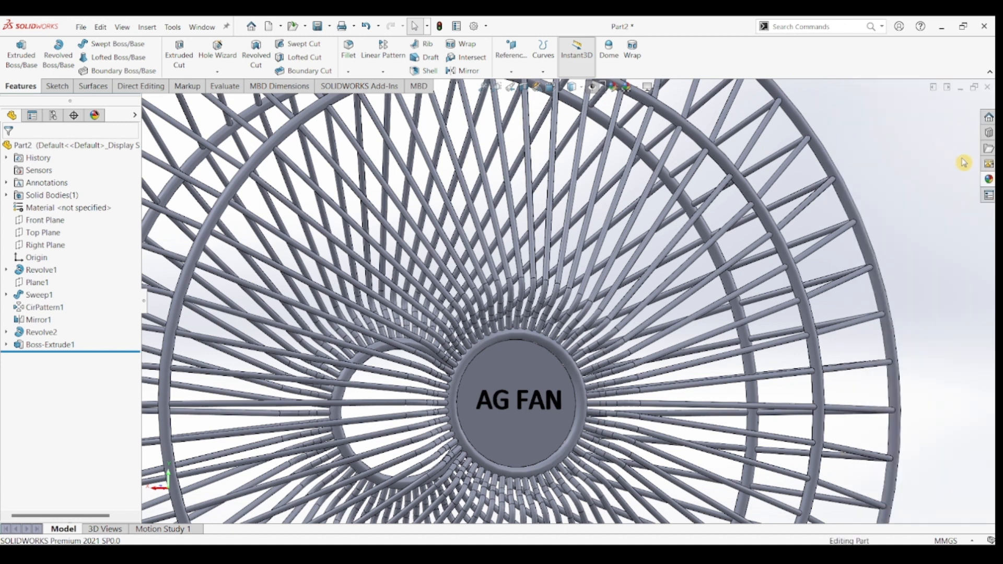
Step: Apply the polished steel appearance from the Metal > Steel library to the whole grill part
left_click(989, 179)
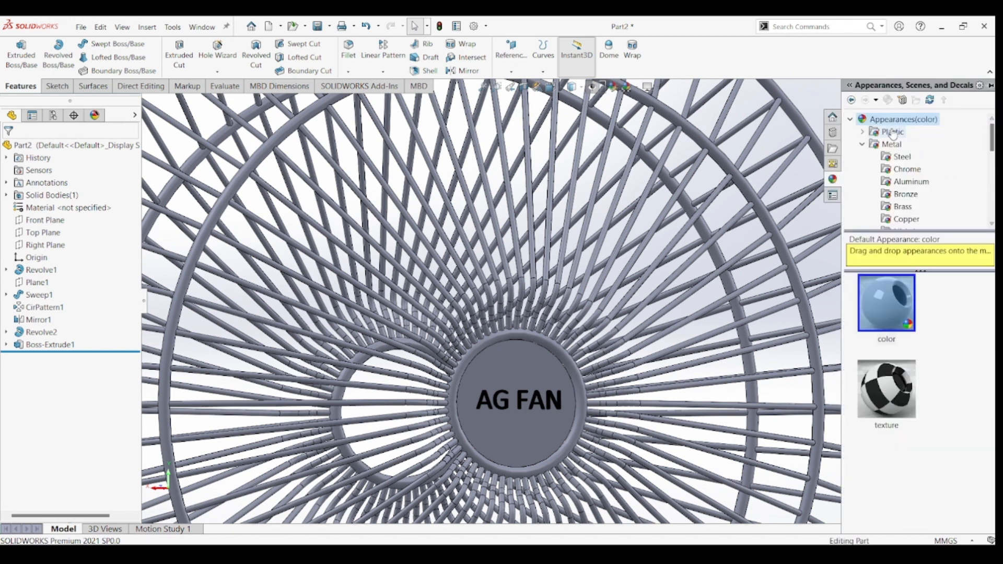
left_click(902, 156)
left_click(896, 305)
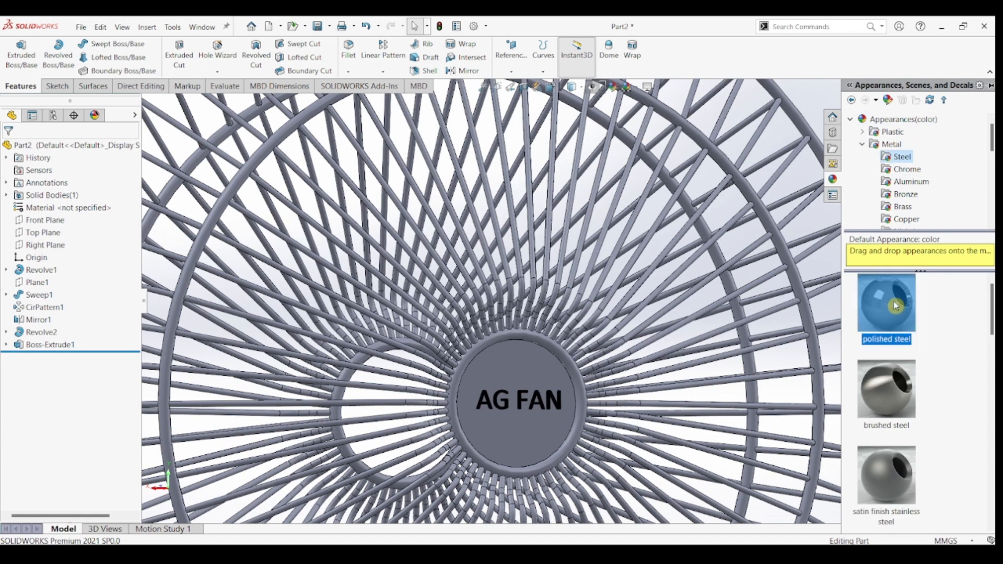
left_click(813, 100)
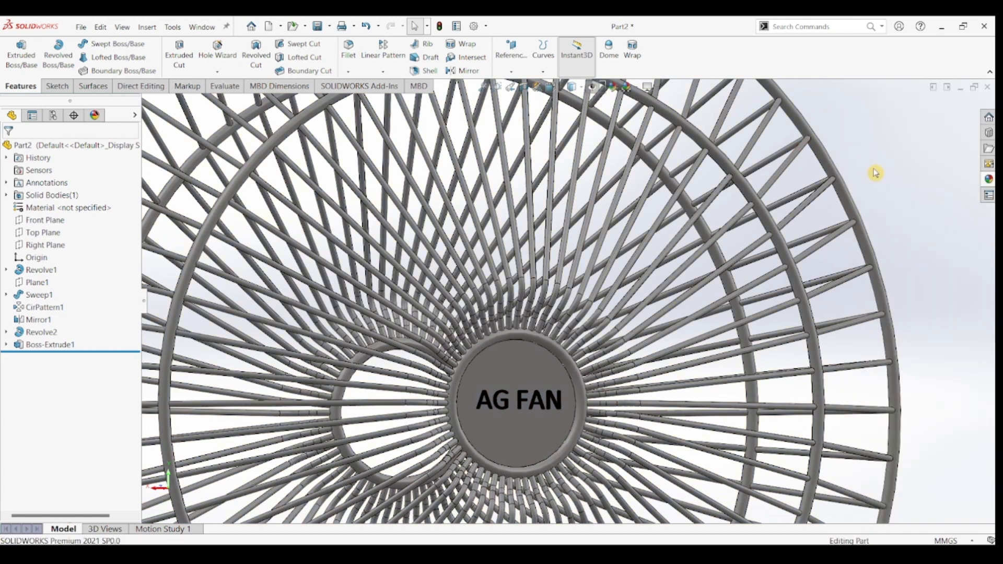
Step: Examine the whole grill from the isometric view and orbit around to the side with the lettered disc
key("ctrl+7")
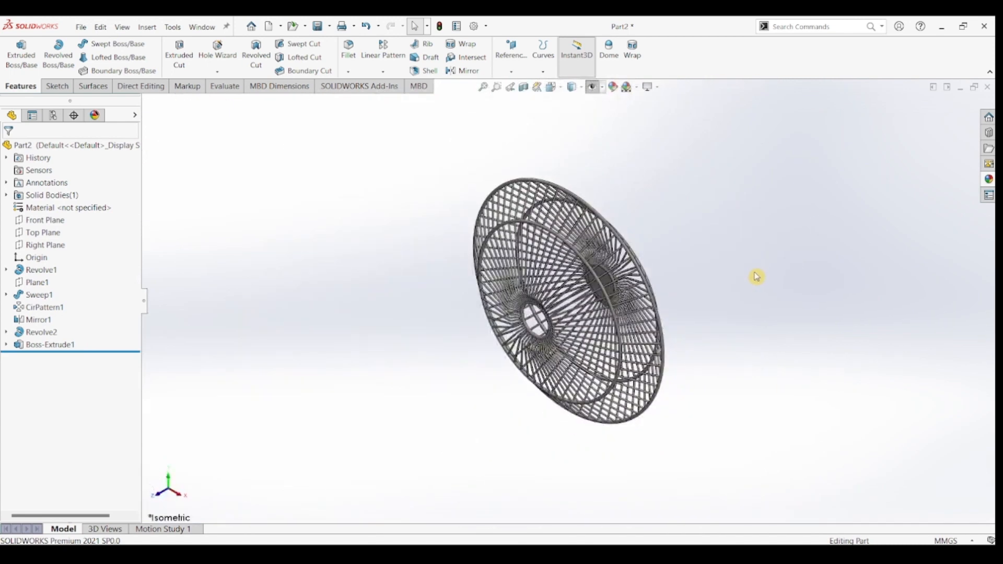
middle_click_drag(757, 277, 669, 340)
middle_click_drag(707, 235, 694, 272)
scroll(693, 257, "down", 3)
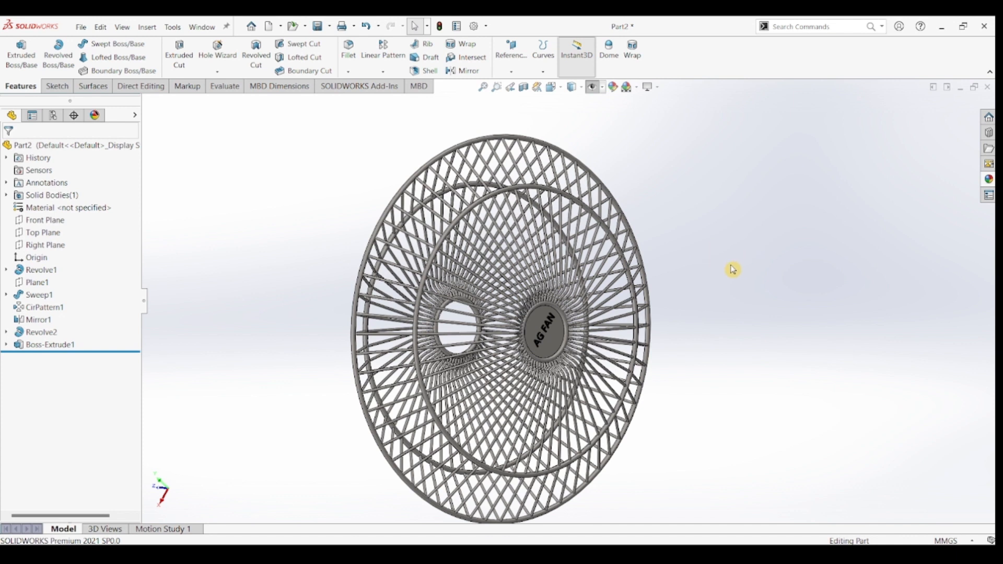
mouse_move(712, 282)
middle_mouse_down()
mouse_move(724, 269)
mouse_move(708, 268)
mouse_move(716, 273)
middle_mouse_up()
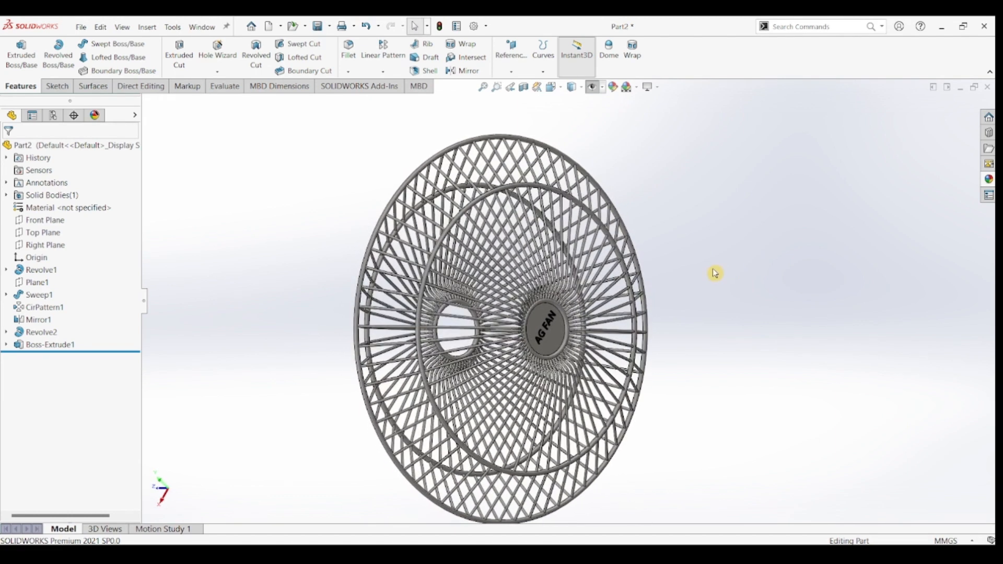